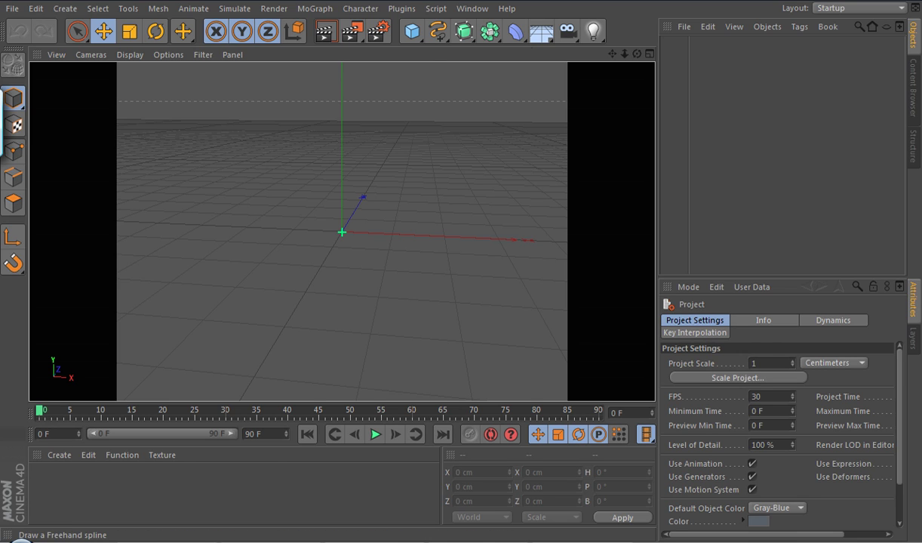
Add a Text spline object to the empty scene
left_click(436, 30)
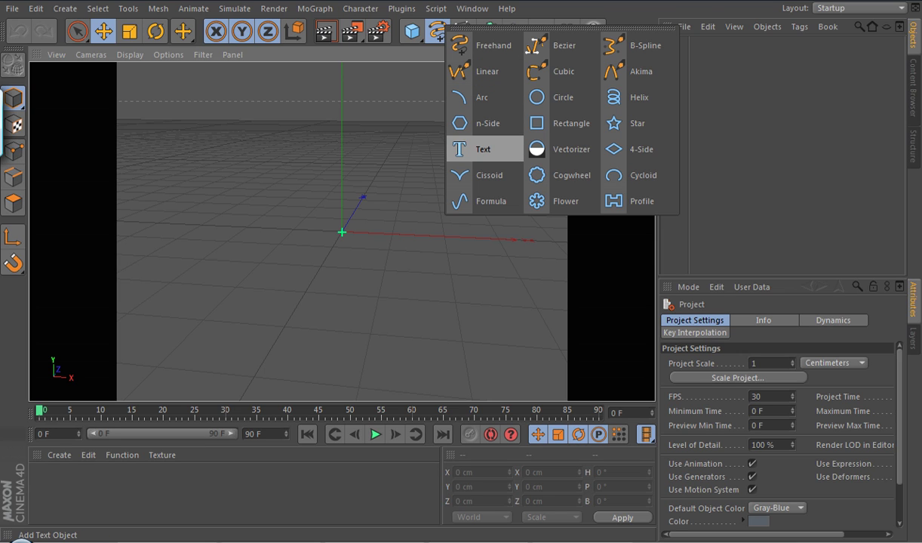
left_click(483, 148)
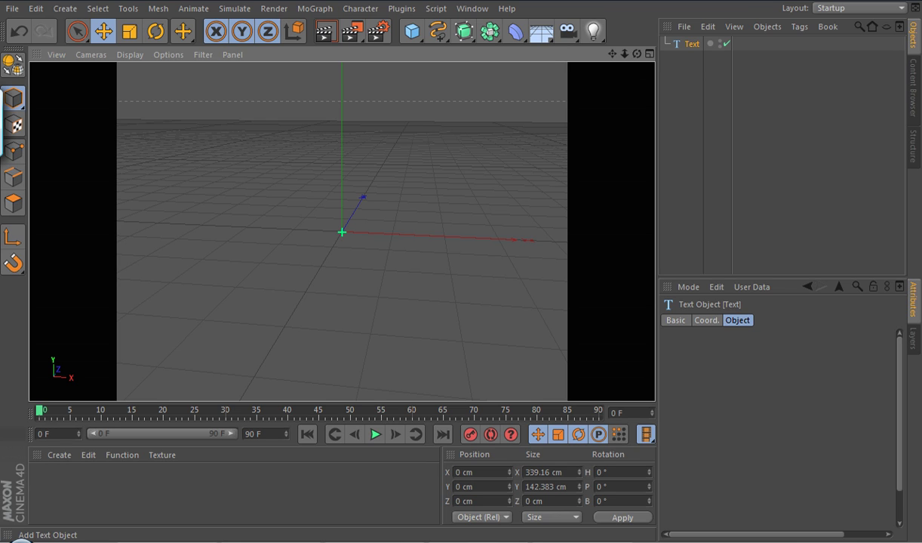
Add an Extrude NURBS object, deleting the stray HyperNURBS, and nest the Text spline inside the Extrude NURBS
left_click(465, 31)
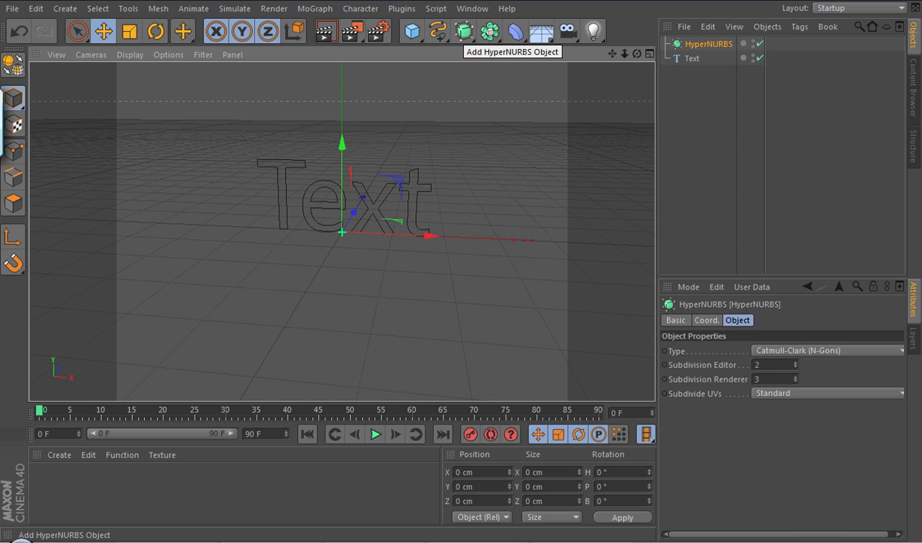
left_click(464, 31)
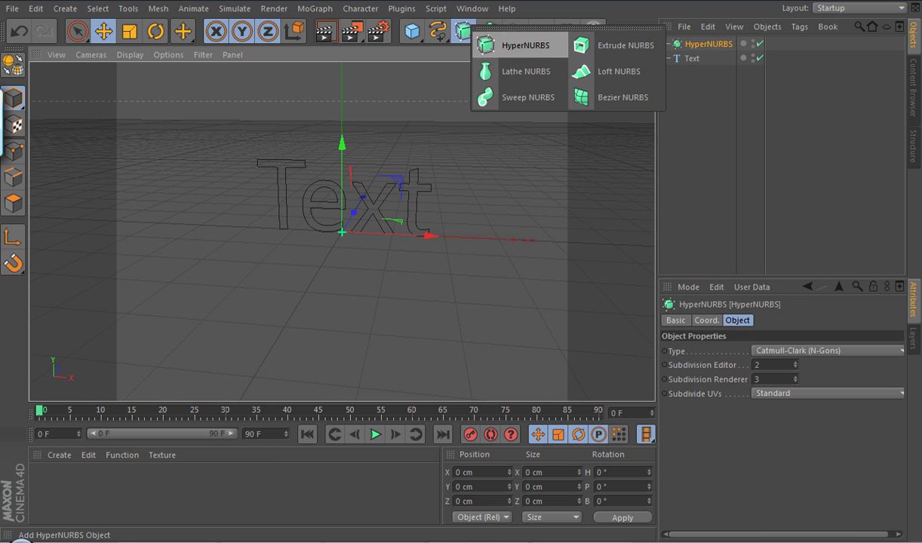
left_click(604, 46)
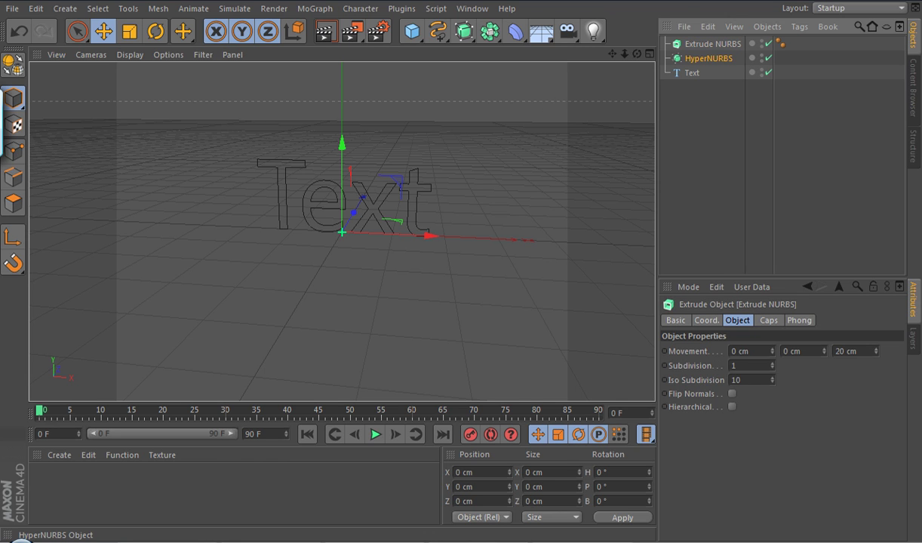
left_click(708, 58)
key("Delete")
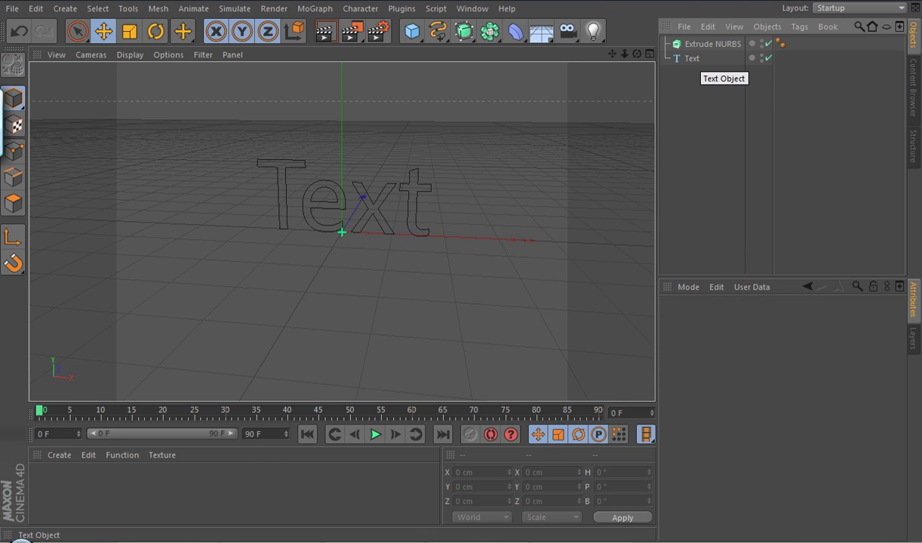
left_click_drag(691, 58, 709, 43)
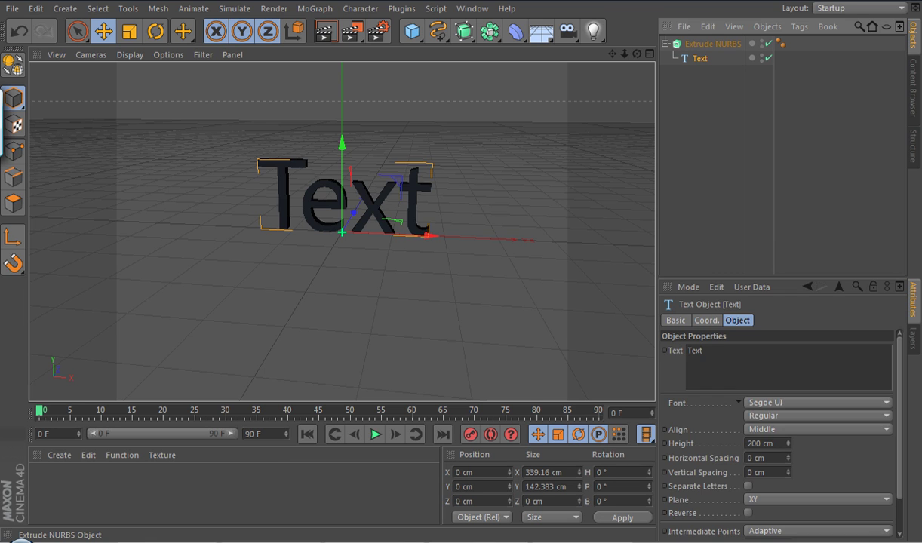
left_click(711, 44)
Accept the Windows prompt to change the color scheme to Windows Vista Basic
left_click(315, 8)
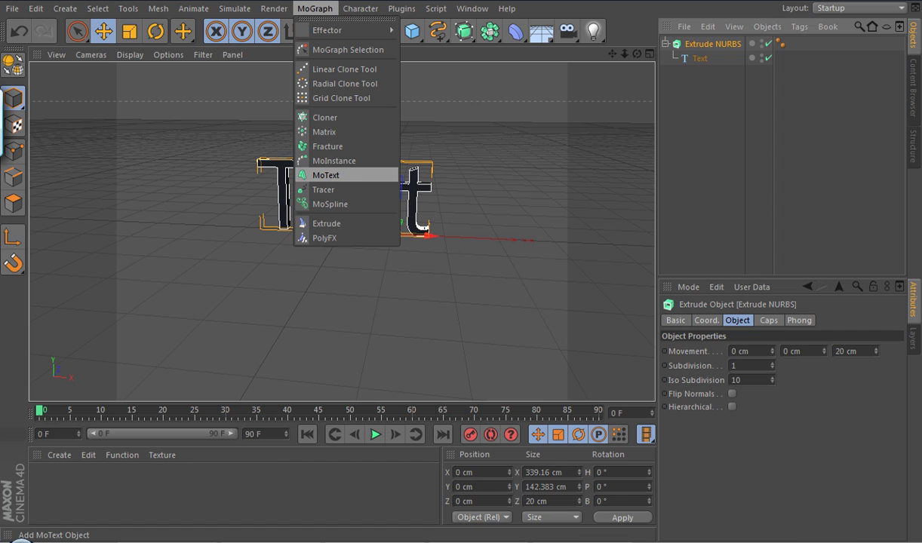
key("Escape")
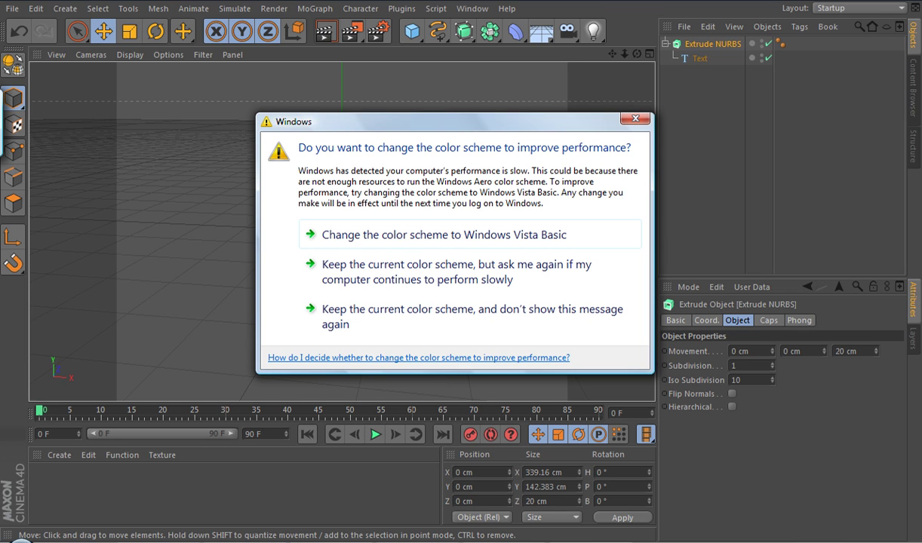
left_click(443, 235)
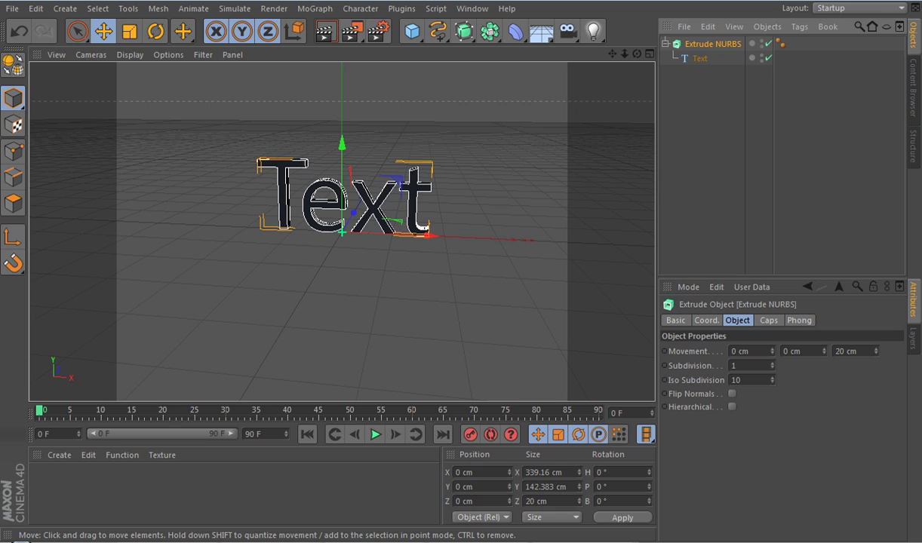
Preview the active view and examine the extruded text from closer and nearly head-on
key("ctrl+r")
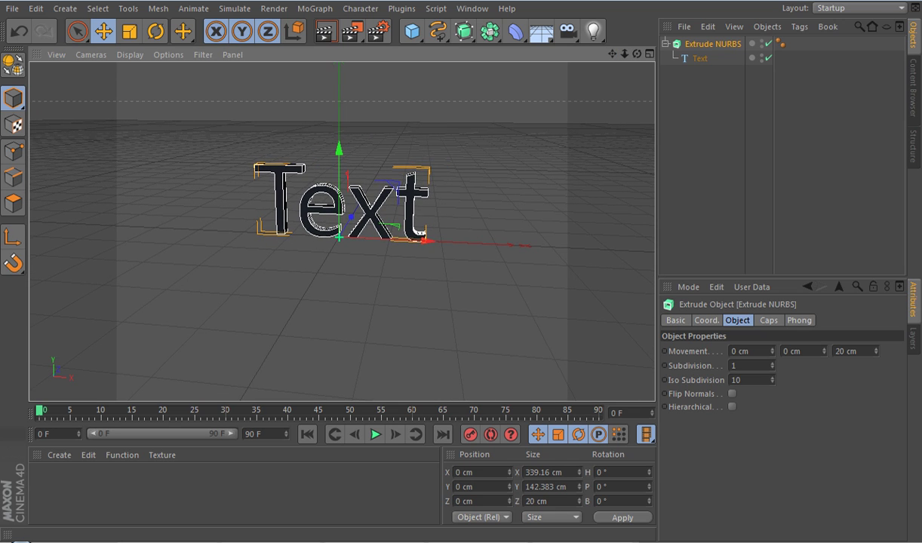
mouse_move(637, 54)
left_mouse_down()
mouse_move(640, 42)
mouse_move(654, 58)
mouse_move(642, 41)
left_mouse_up()
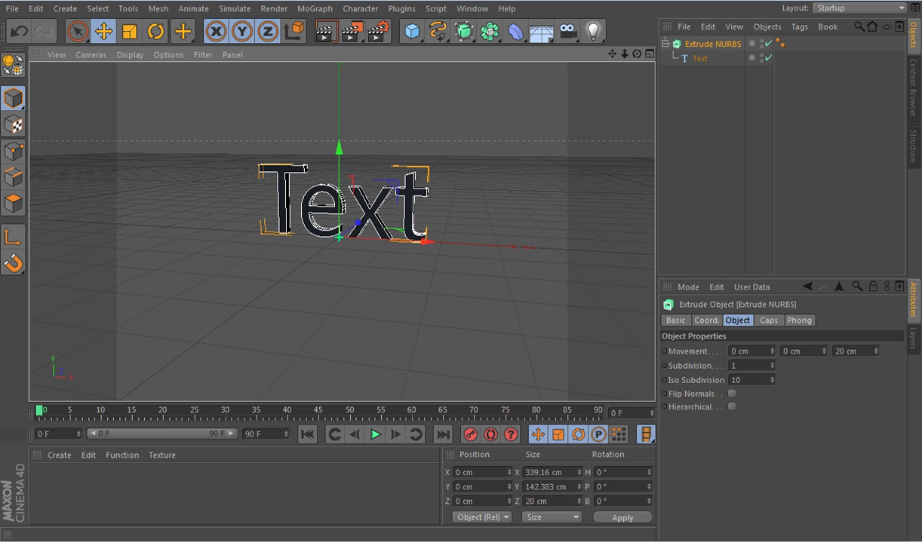
scroll(342, 231, "up", 5)
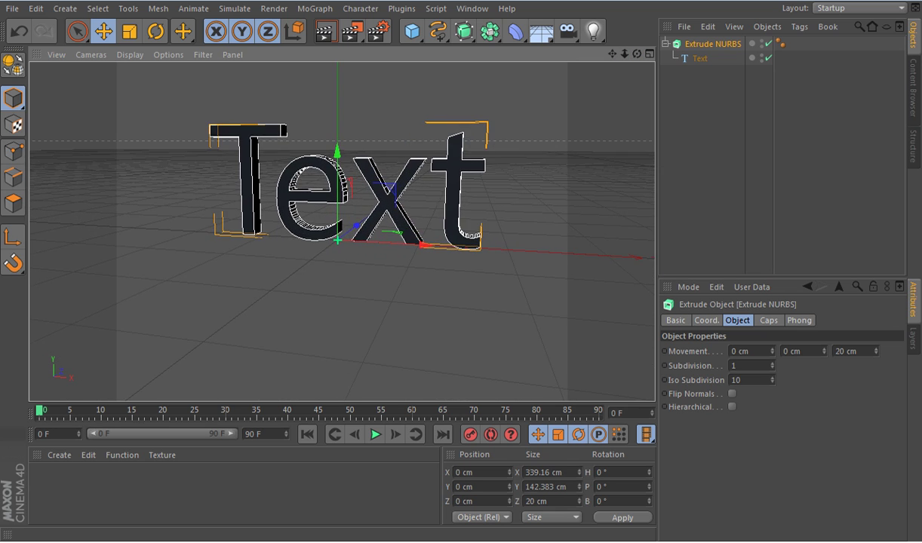
left_click_drag(612, 54, 592, 74)
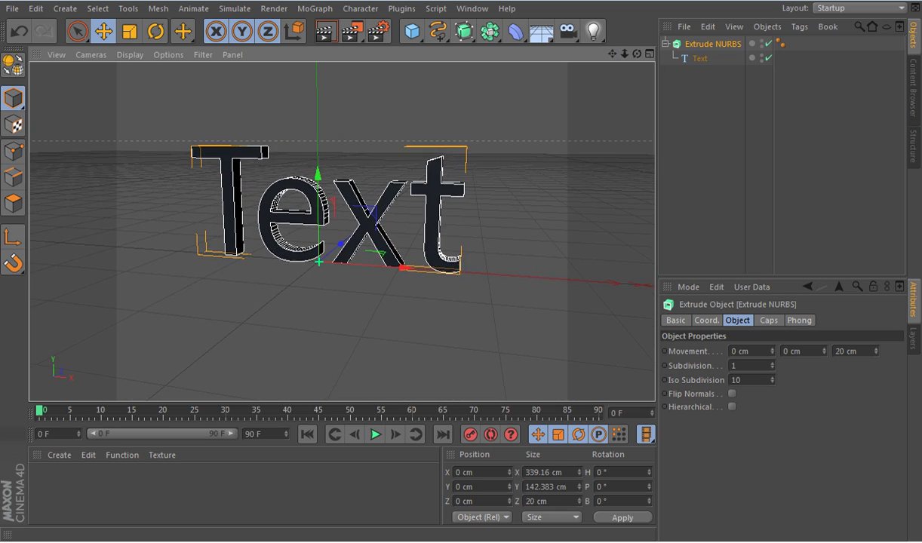
left_click_drag(637, 54, 671, 37)
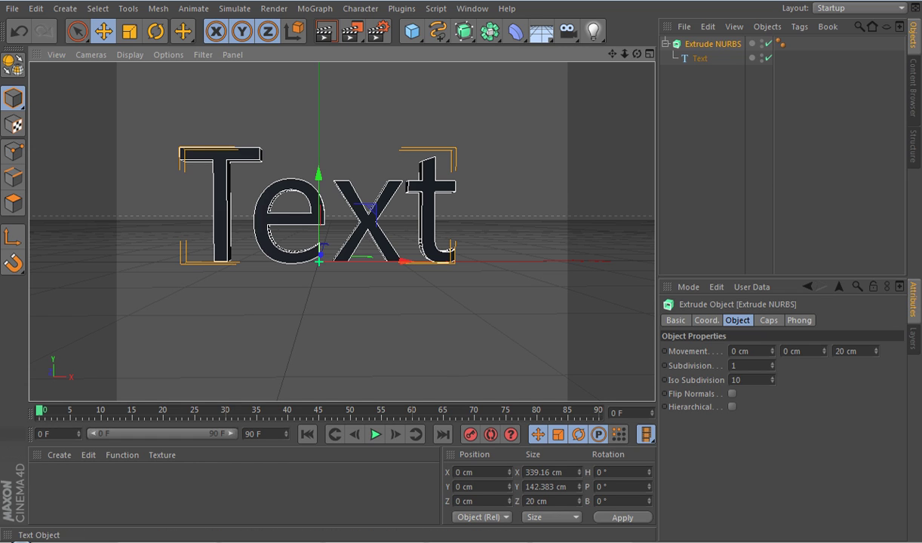
Change the font of the Text spline to AgencyFB
left_click(700, 58)
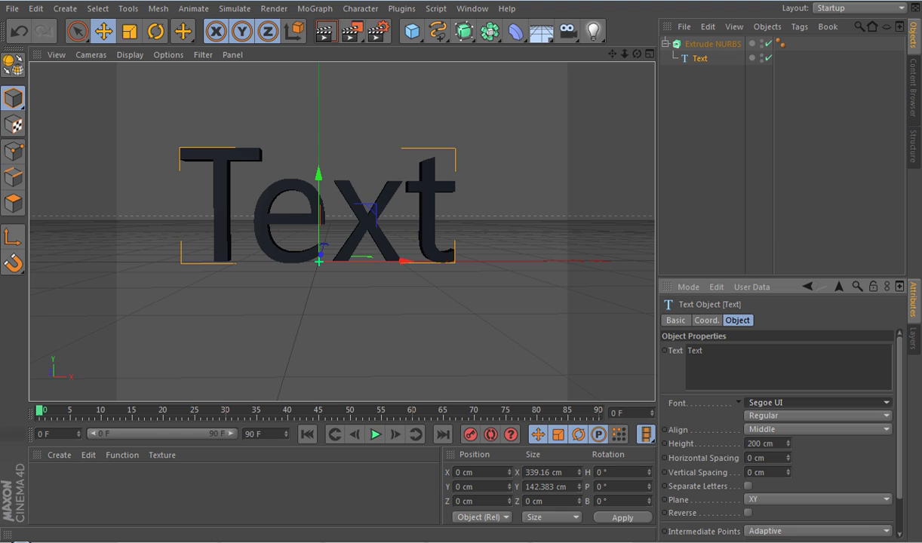
left_click(817, 402)
scroll(818, 387, "up", 6)
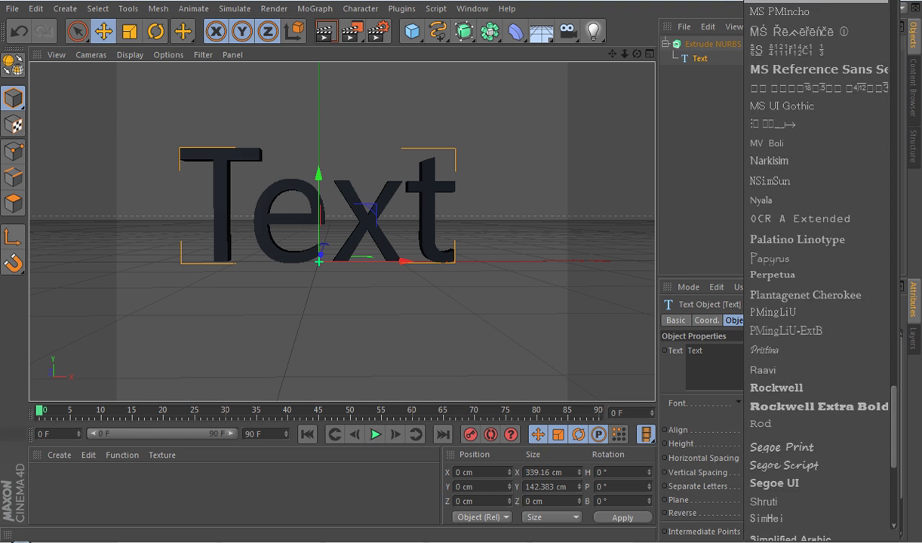
scroll(817, 271, "up", 20)
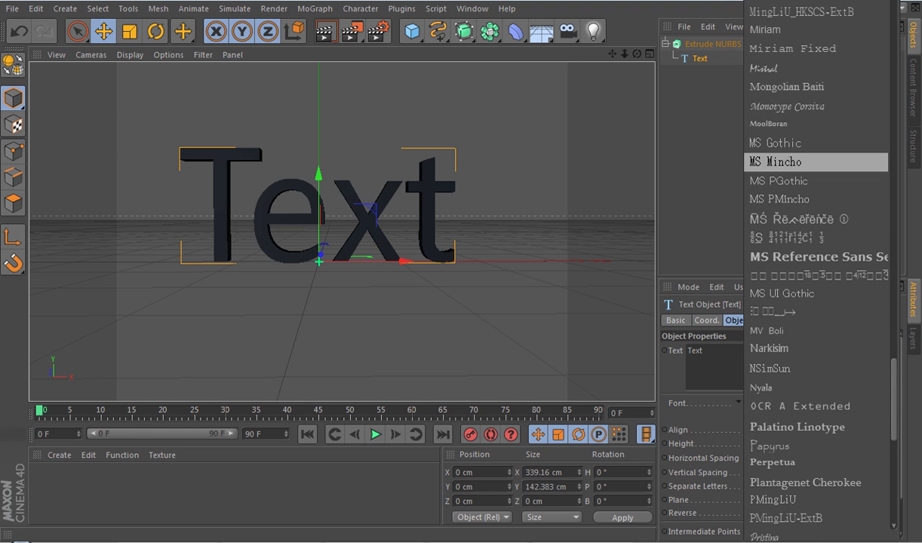
scroll(817, 272, "up", 20)
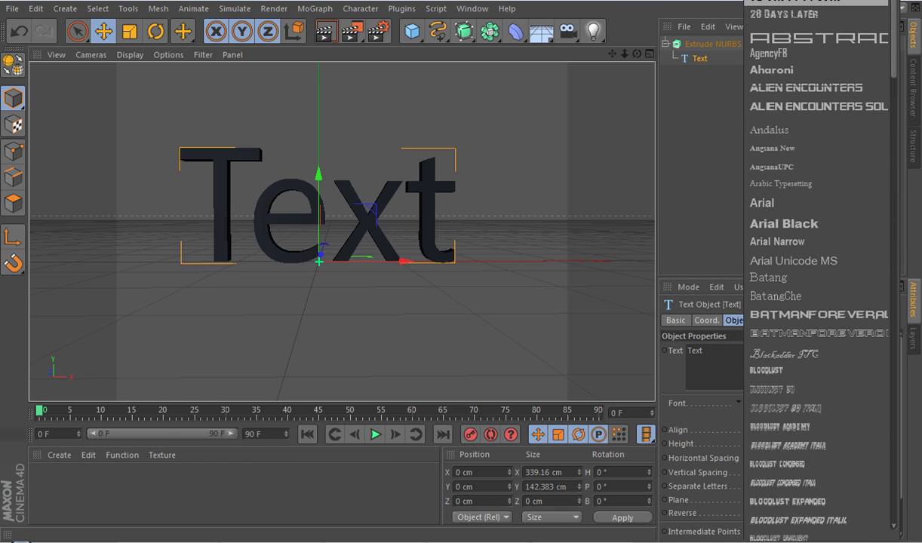
left_click(770, 53)
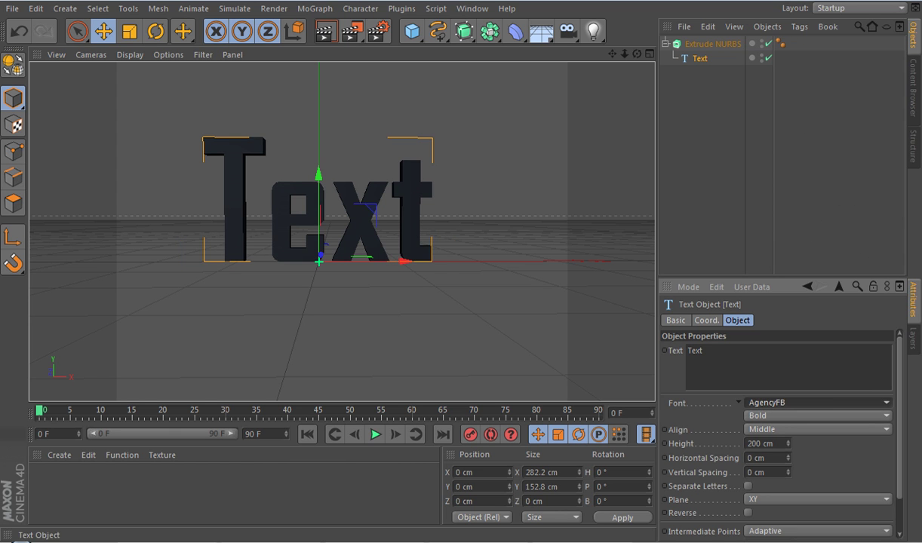
key("ctrl+z")
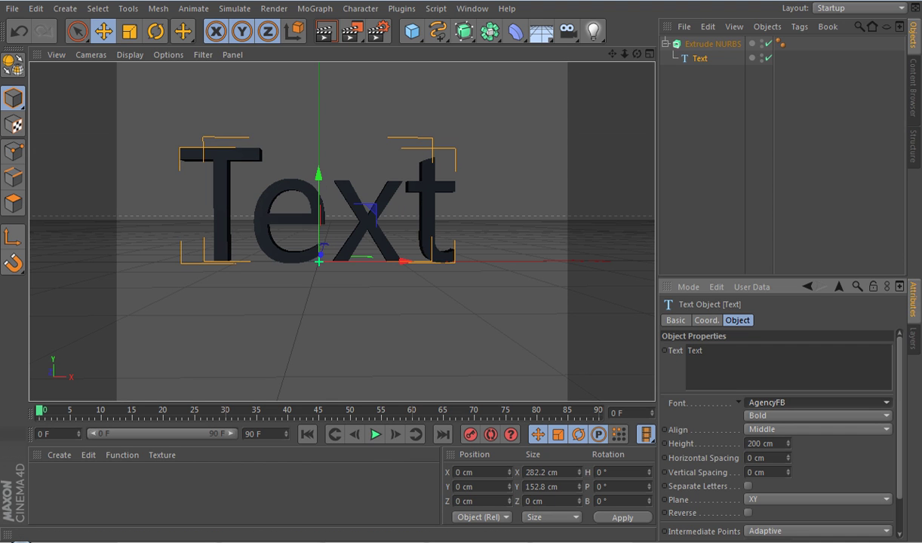
Add a Plane primitive to the scene as a floor beneath the extruded text
left_click_drag(342, 231, 294, 265, "alt")
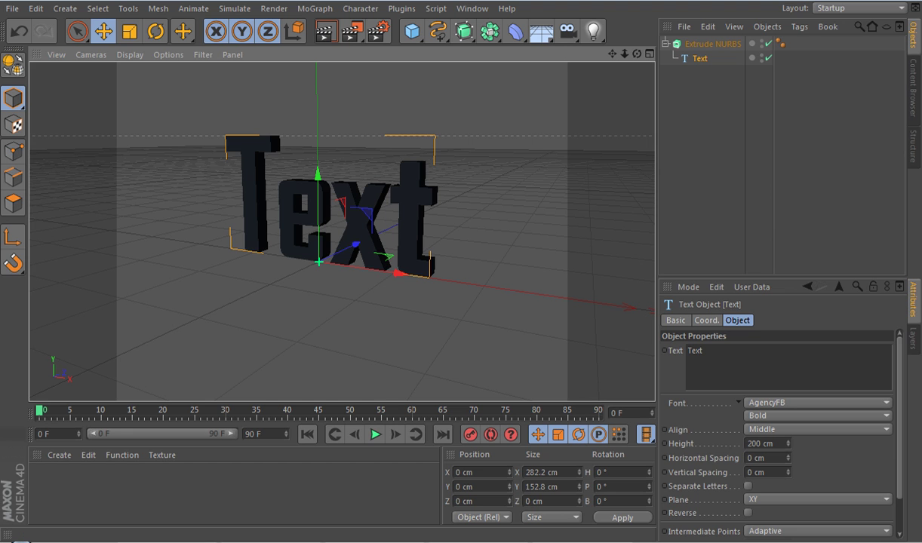
left_click_drag(332, 242, 389, 226, "alt")
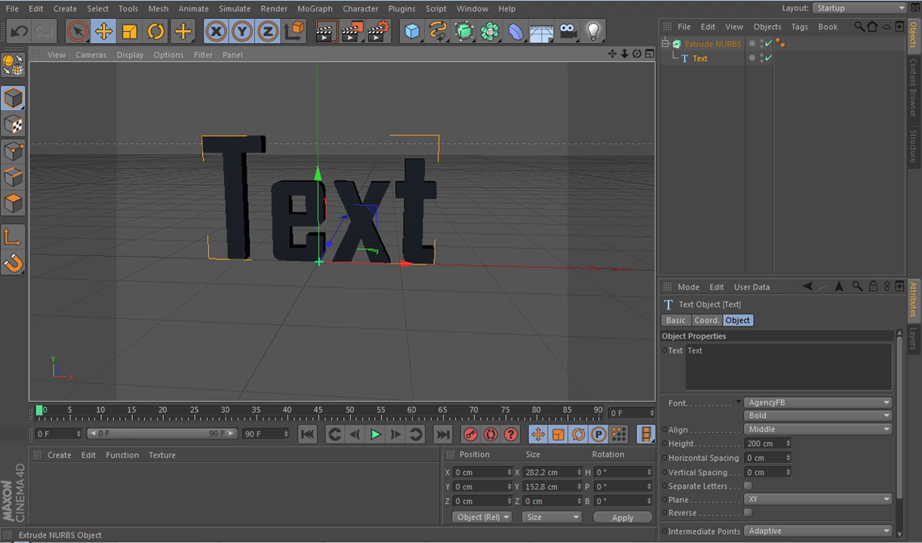
left_click(322, 185)
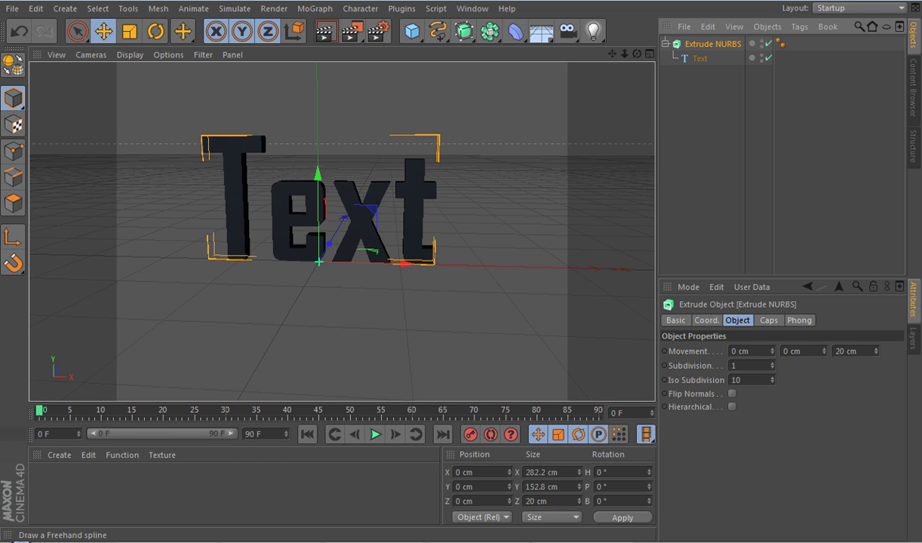
left_click_drag(412, 31, 521, 75)
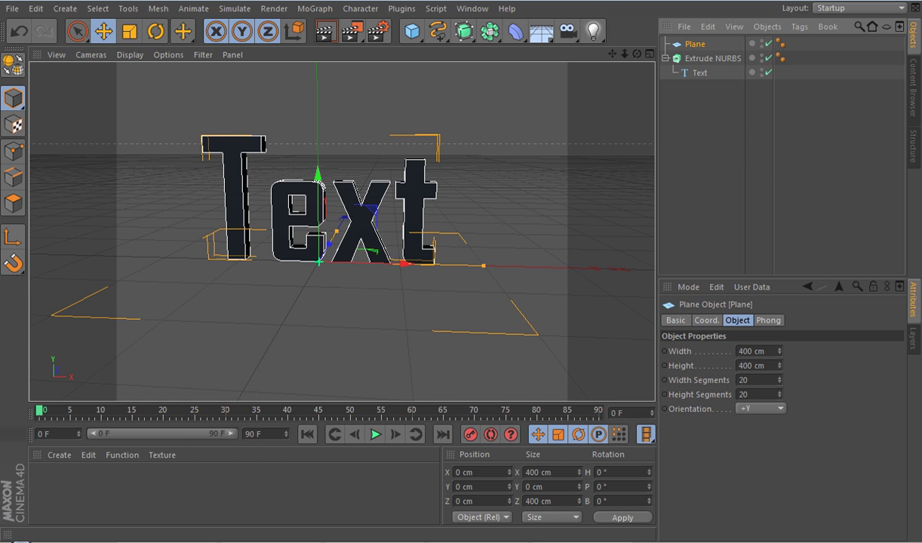
Set the plane's width to 9999999 cm and its height to 99999 cm
left_click(741, 351)
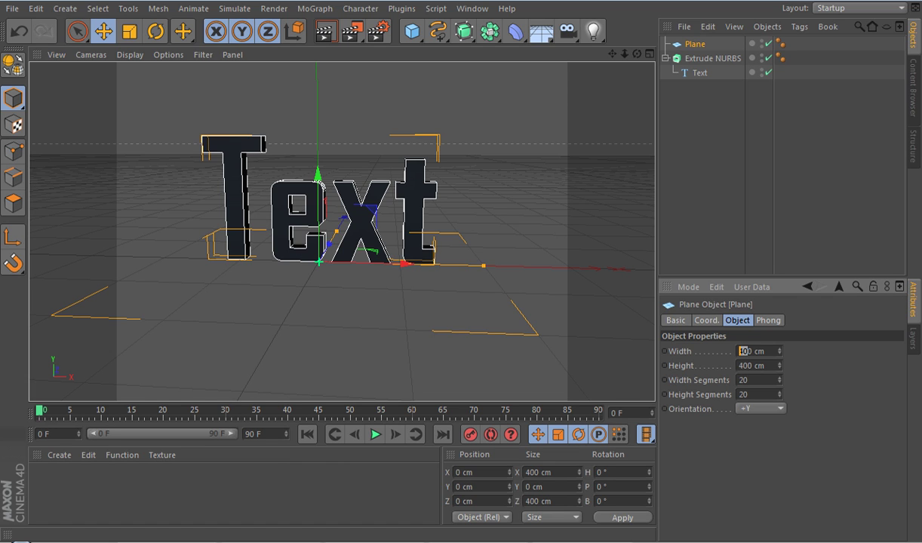
double_click(742, 351)
type("9999999")
key("Return")
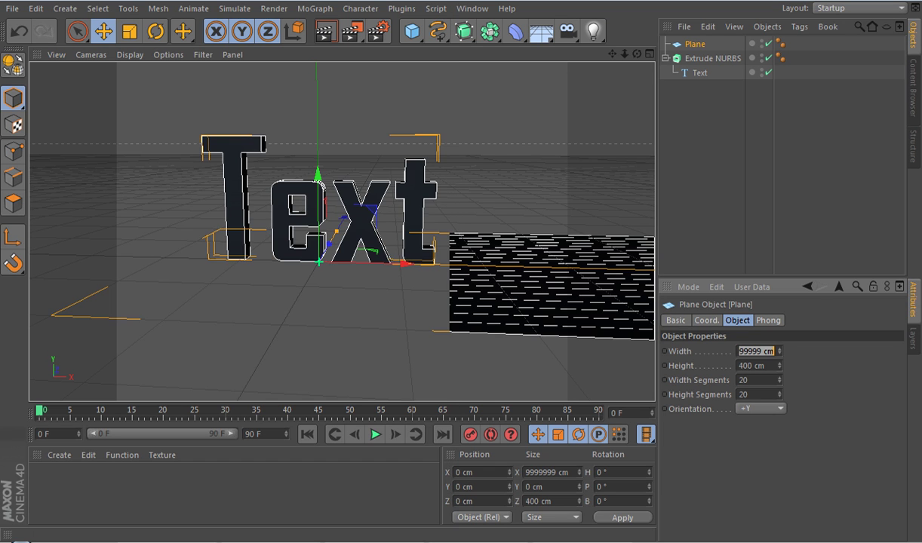
key("Tab")
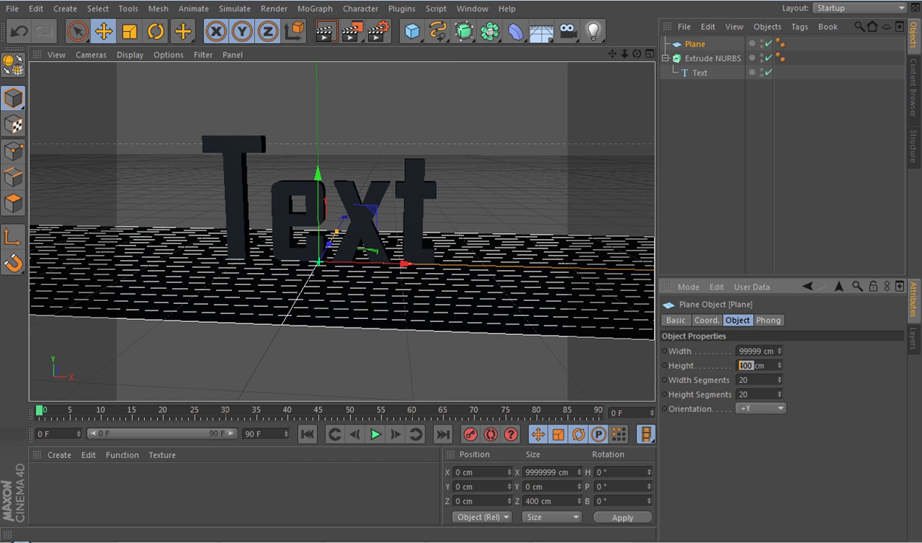
type("99999")
key("Return")
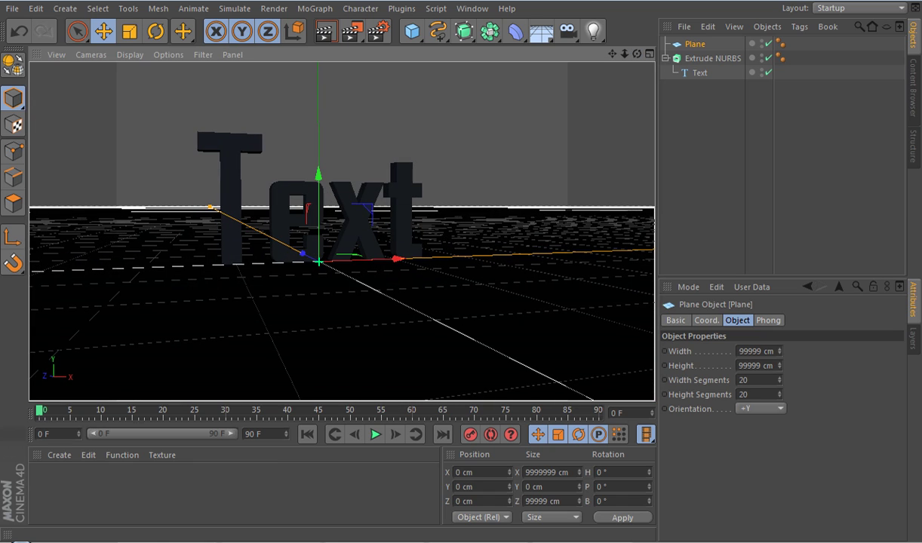
Render the active view from different camera angles to examine the text standing on the floor plane
left_click(326, 31)
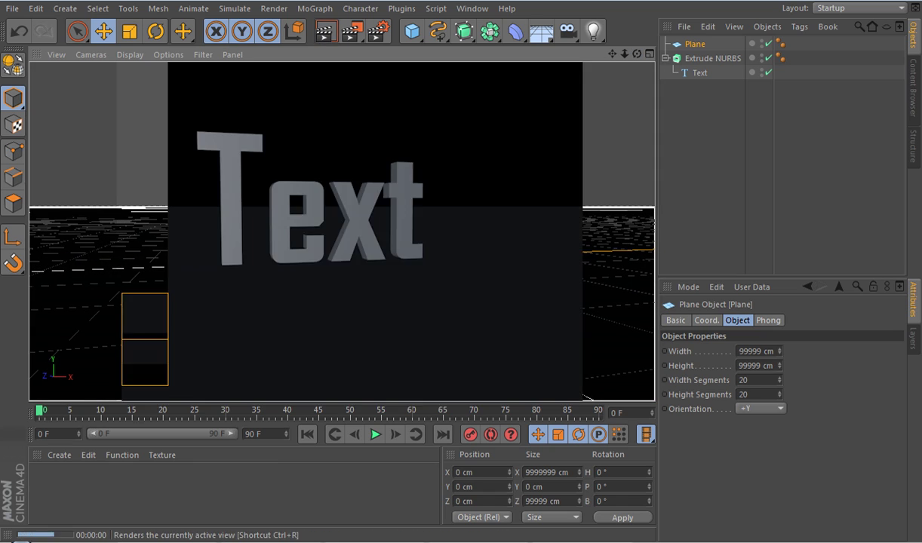
mouse_move(637, 53)
left_mouse_down()
mouse_move(639, 83)
mouse_move(638, 57)
left_mouse_up()
left_click(325, 31)
left_click(326, 31)
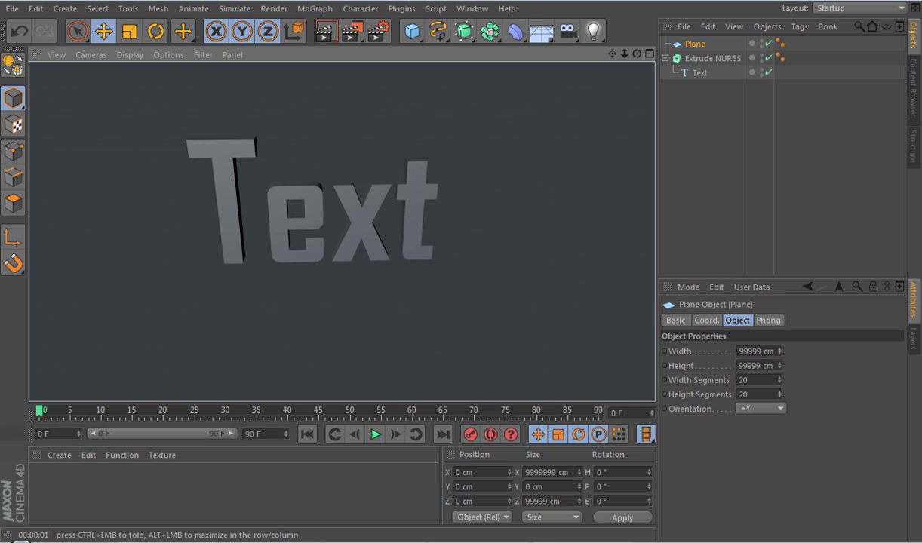
left_click_drag(637, 54, 702, 41)
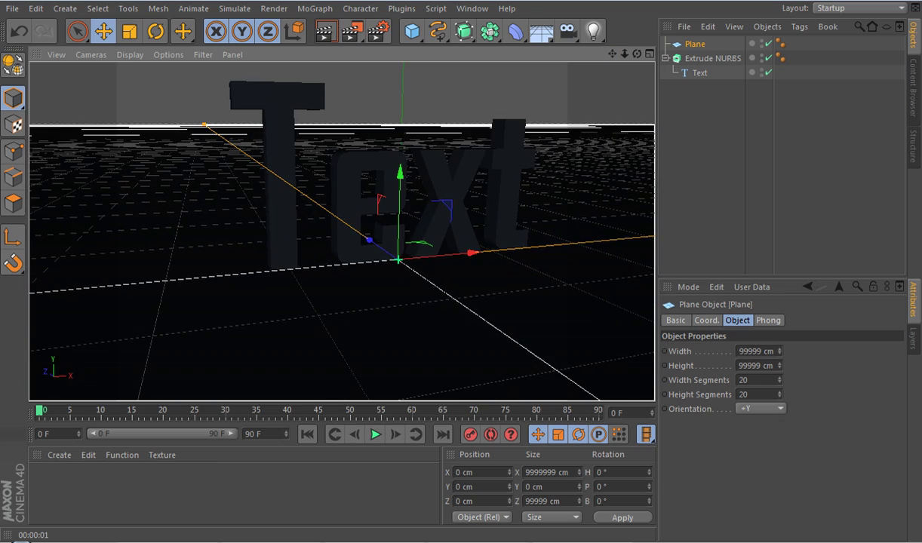
left_click_drag(637, 53, 536, 60)
Set both the start and end caps of the Extrude NURBS object to Fillet Cap
left_click(713, 59)
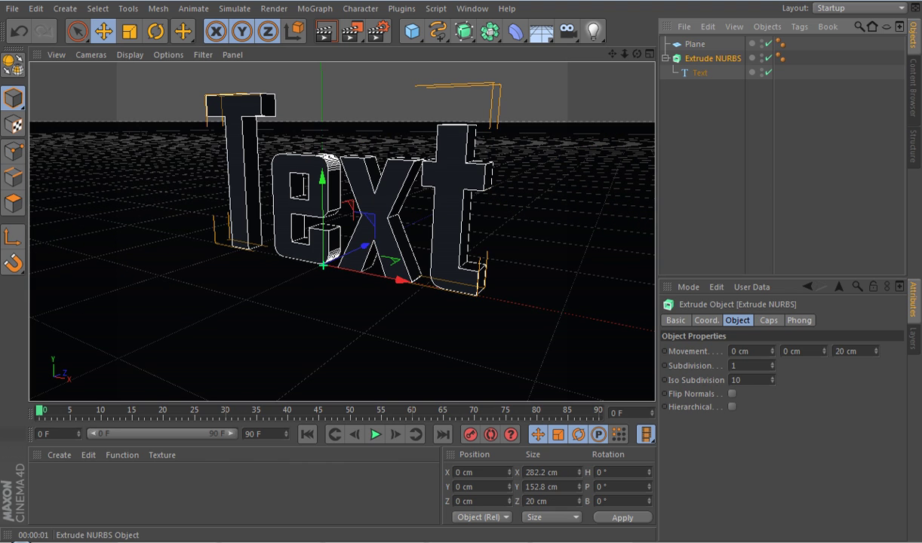
left_click(770, 321)
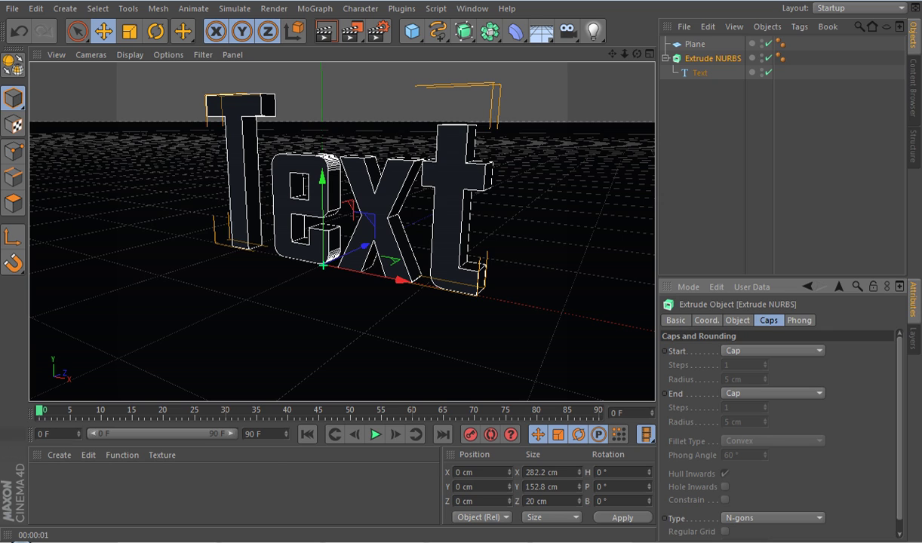
left_click(772, 350)
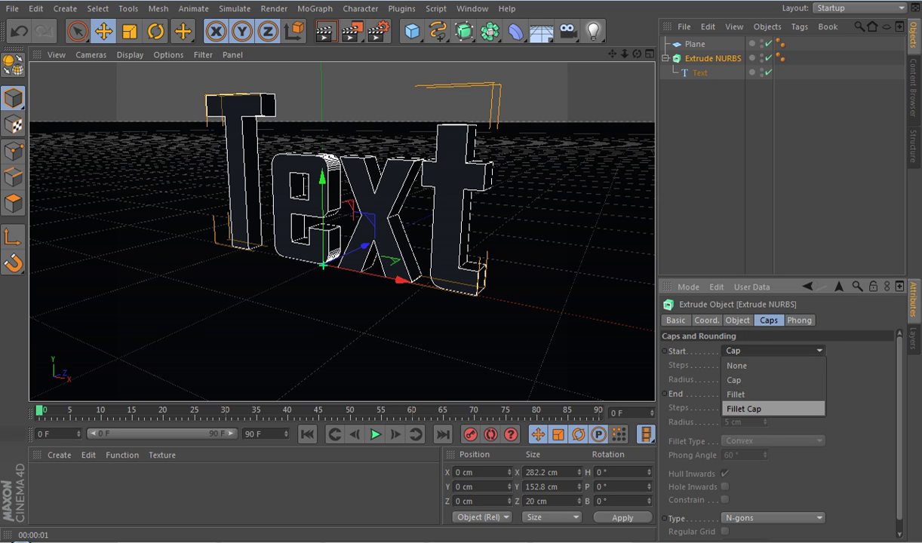
left_click(755, 409)
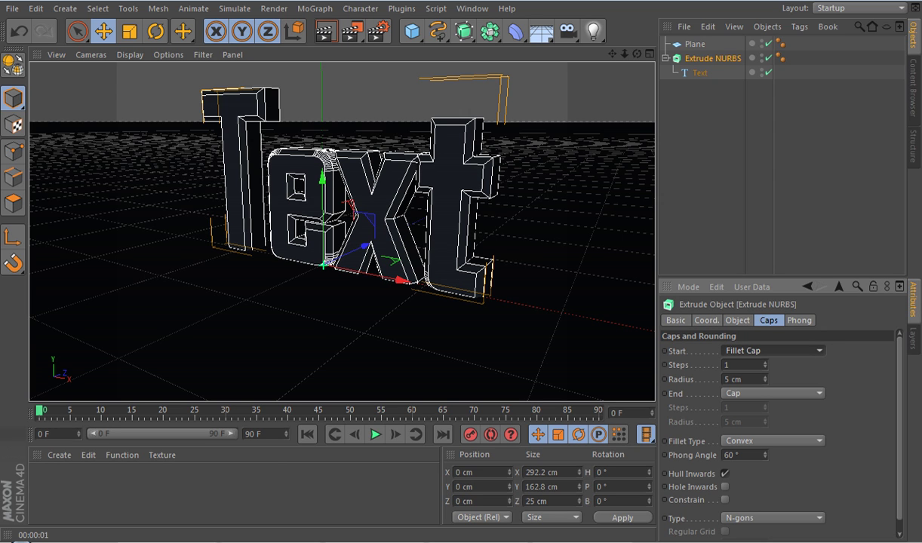
left_click(773, 393)
left_click(754, 436)
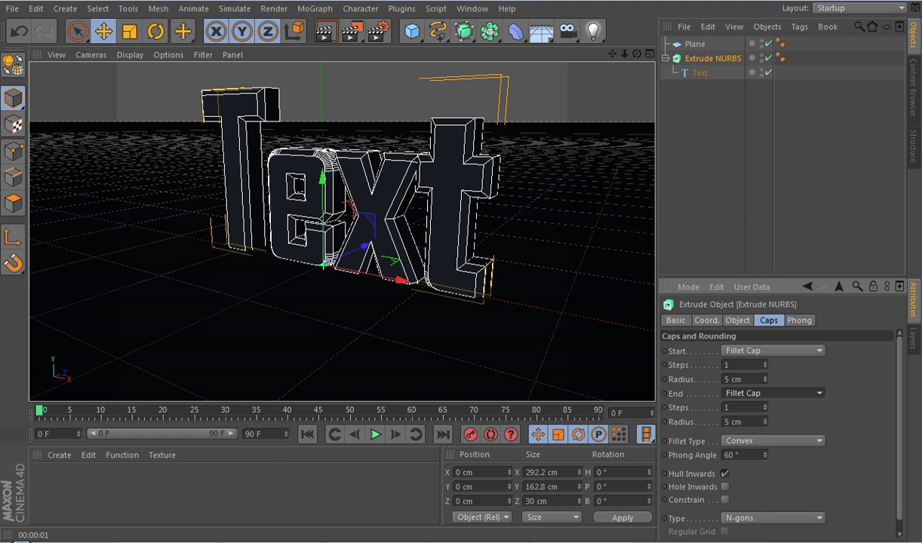
Replace the Text spline's wording with "CRAZY"
left_click_drag(637, 54, 684, 46)
left_click(701, 73)
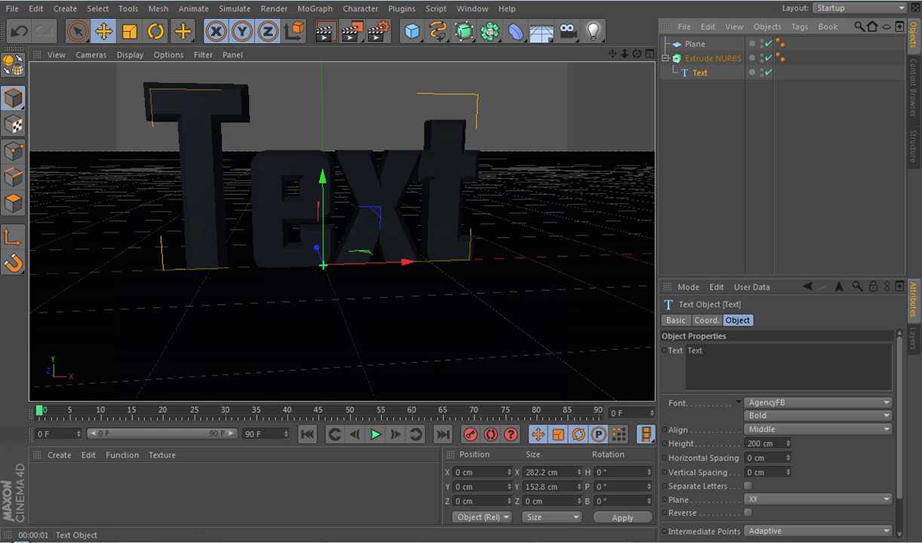
left_click_drag(707, 351, 682, 351)
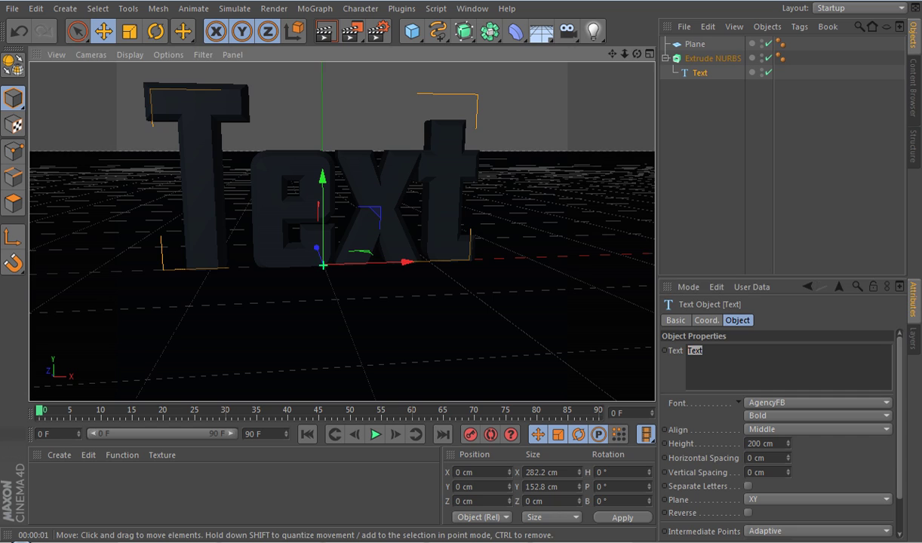
left_click_drag(707, 351, 683, 351)
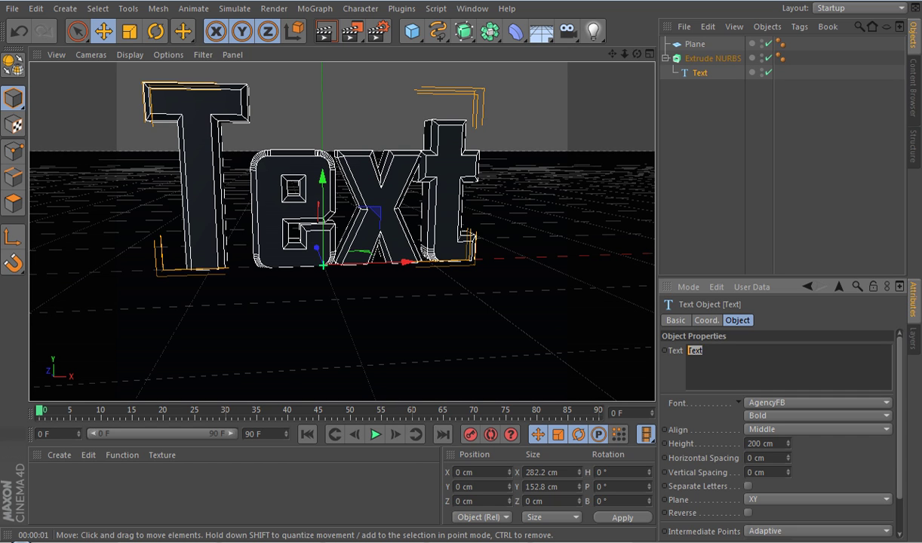
type("CRAZY")
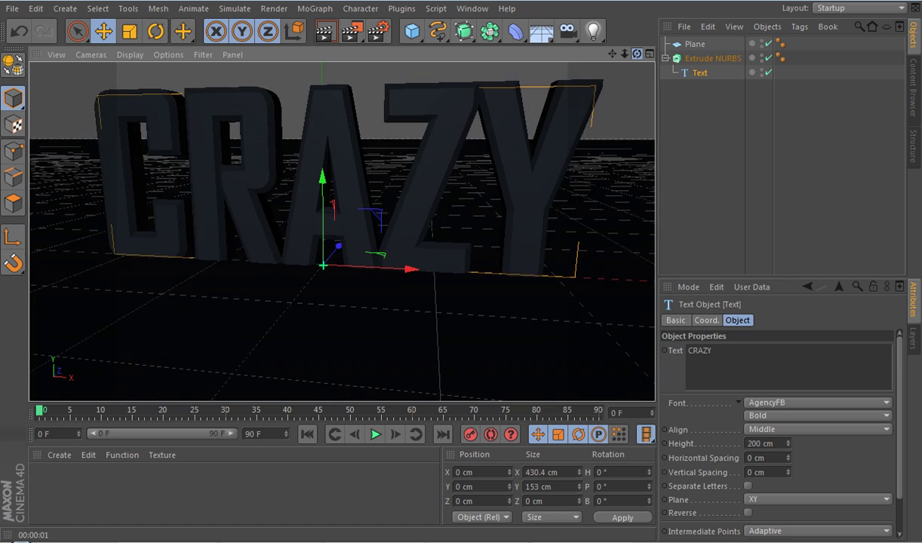
Set the Text spline's horizontal letter spacing to 10 cm
left_click_drag(612, 53, 683, 47)
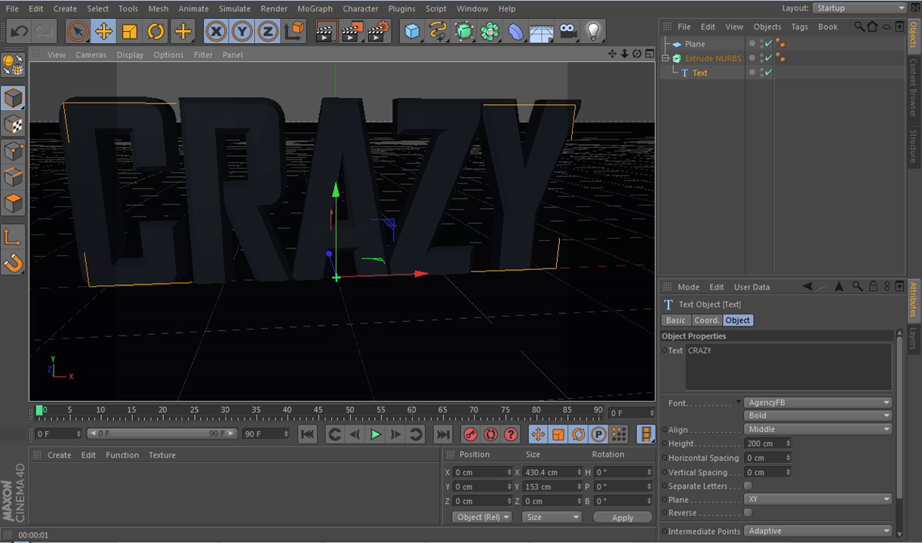
left_click_drag(789, 459, 788, 443)
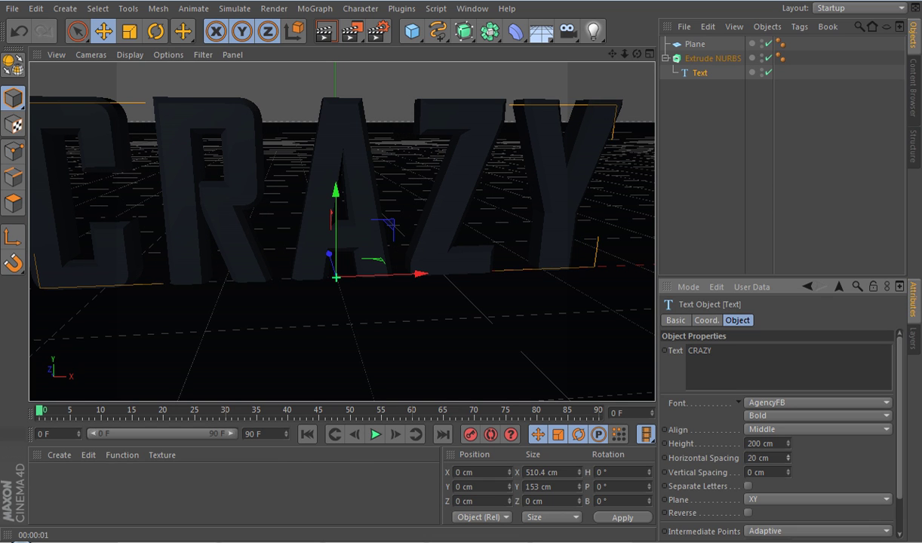
left_click(789, 461)
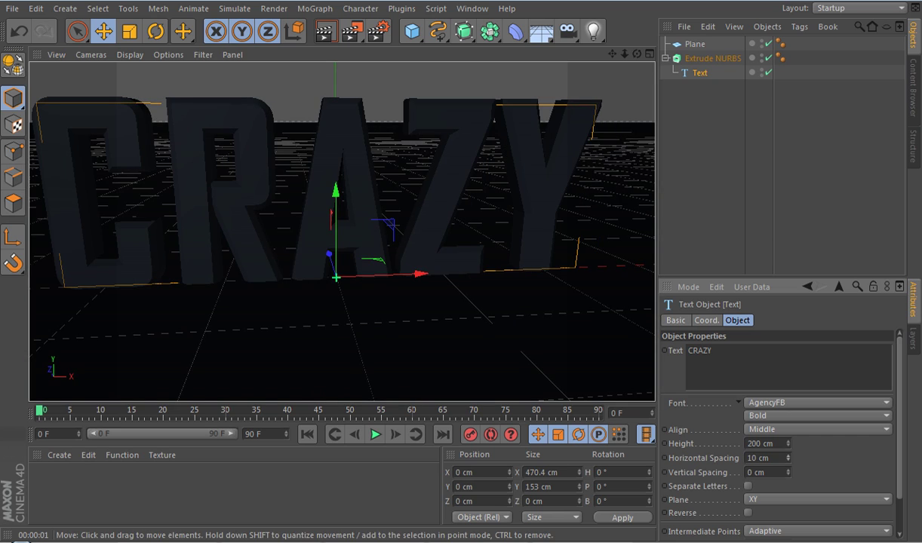
Try rotating the floor plane upright to a pitch of 90° and undo the rotation
left_click_drag(637, 54, 675, 102)
left_click(695, 45)
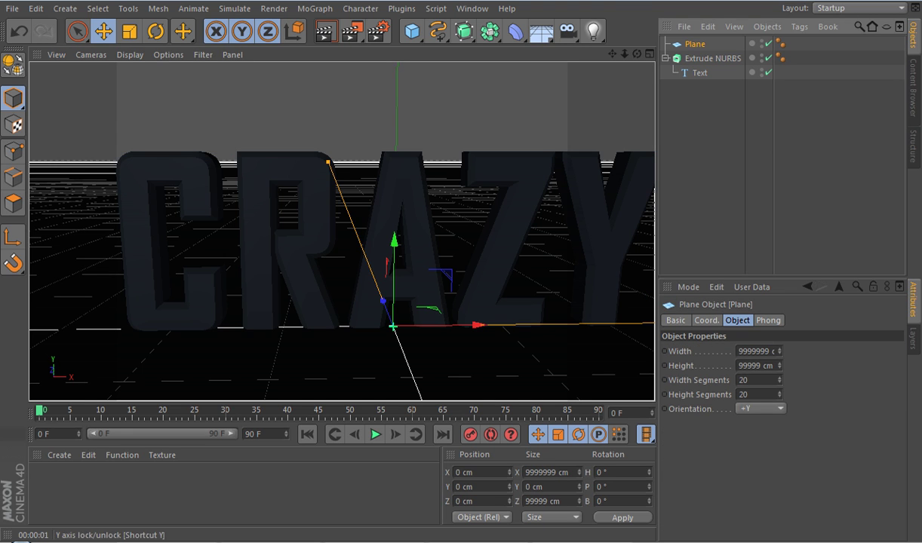
left_click(156, 31)
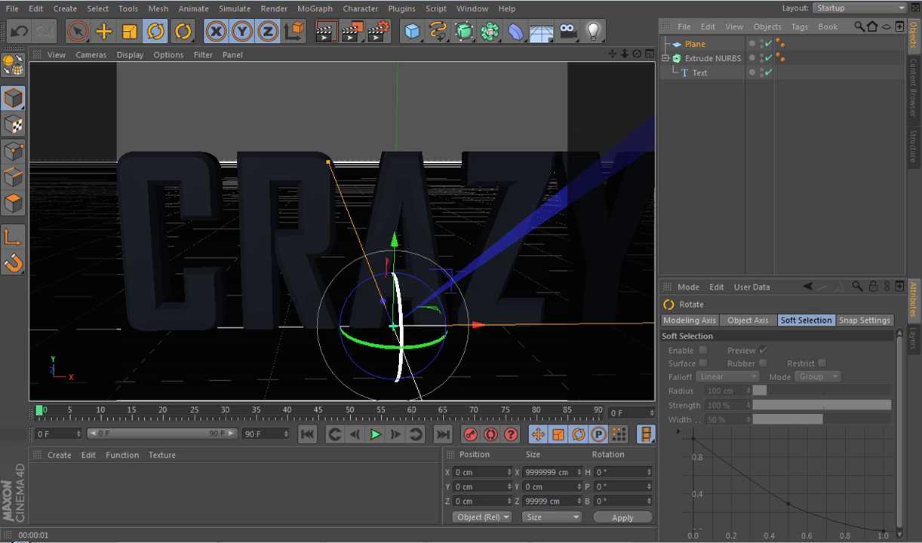
left_click_drag(400, 303, 402, 354)
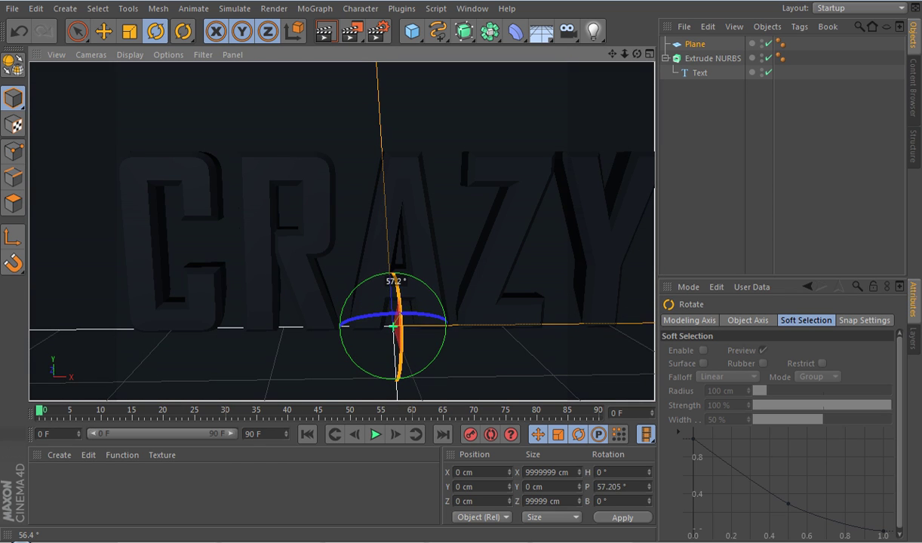
left_click_drag(397, 277, 389, 278)
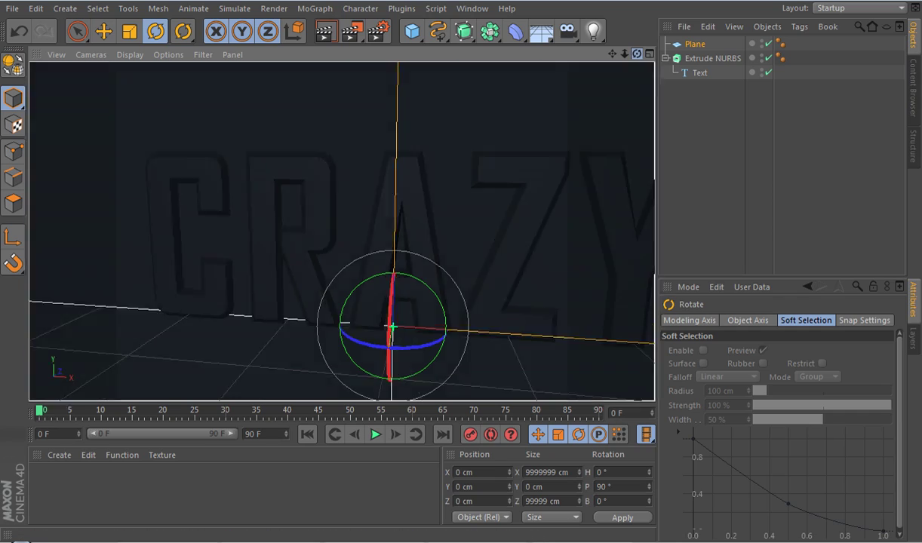
left_click_drag(637, 53, 504, 43)
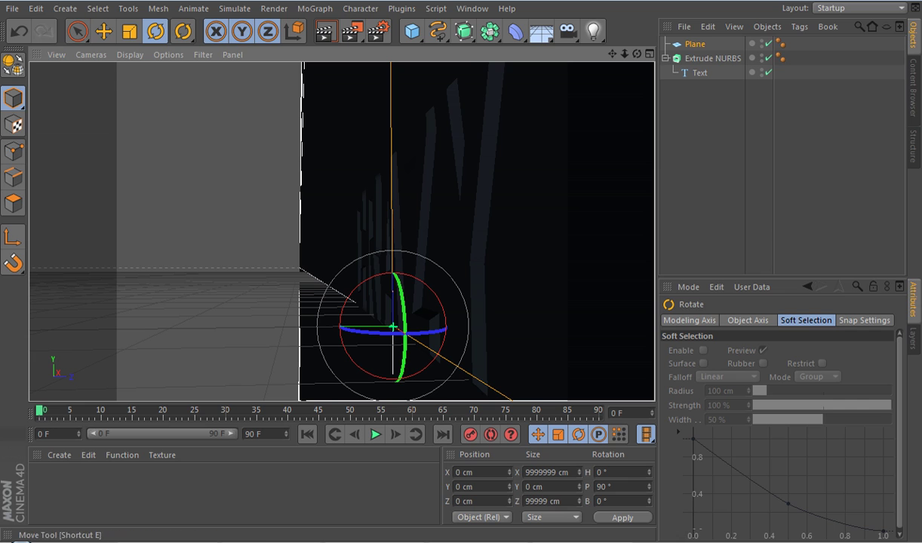
left_click(19, 31)
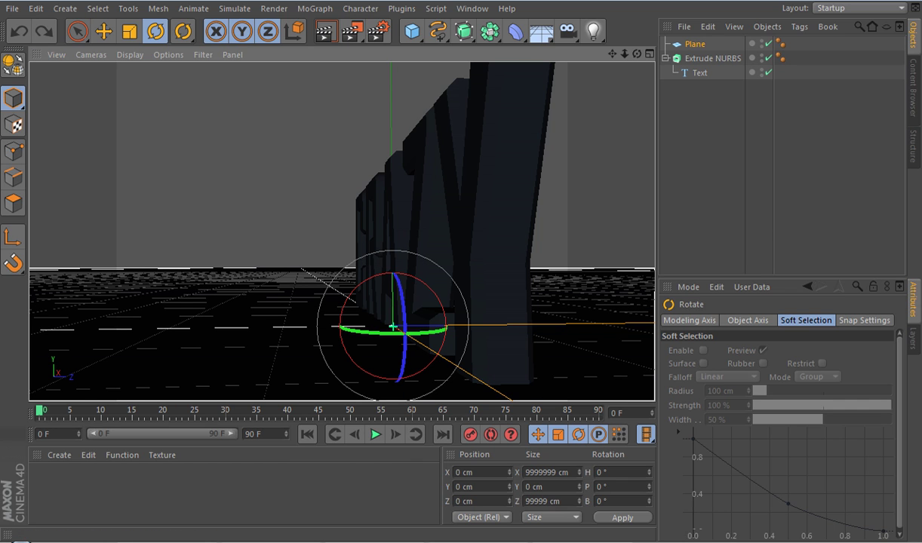
Duplicate the floor plane and rotate the copy to a pitch of 90° so it forms an upright wall
left_click(694, 44)
key("ctrl+c")
key("ctrl+v")
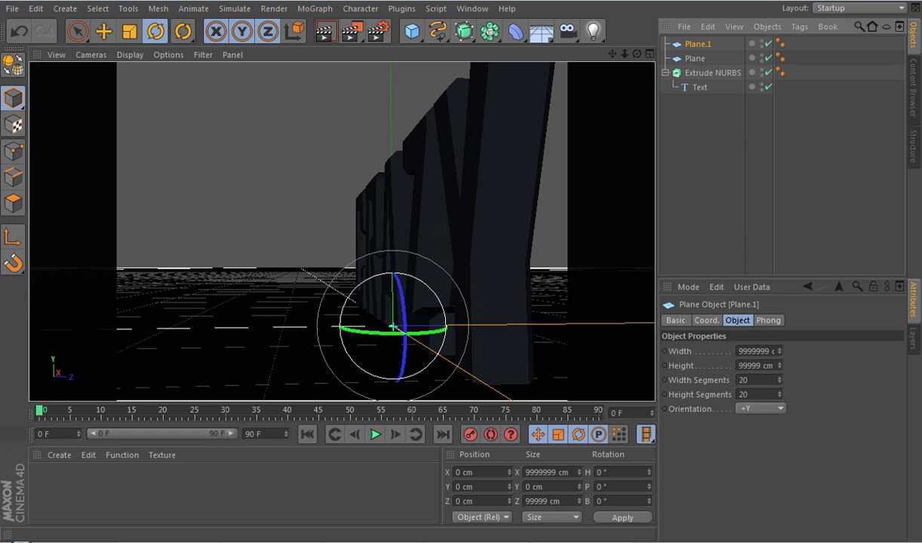
left_click_drag(355, 290, 328, 399, "shift")
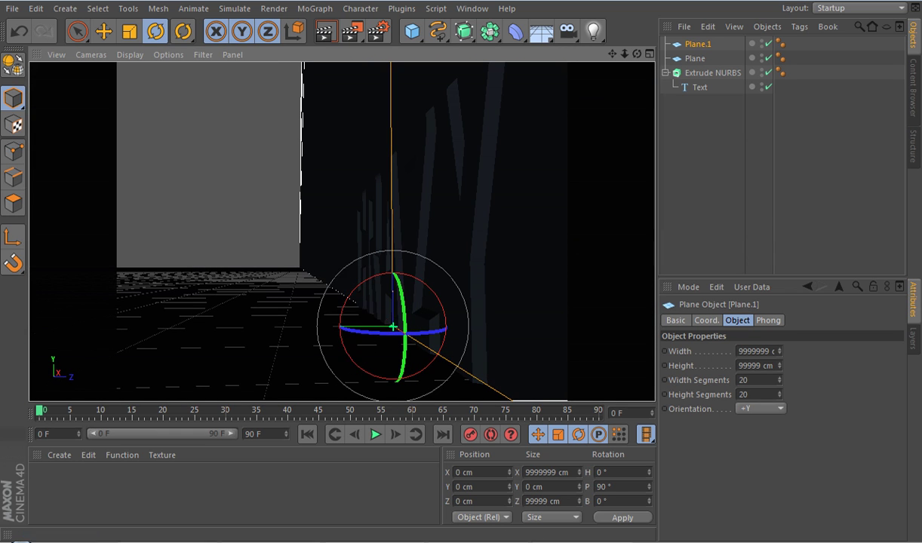
Move the upright plane back along Z to 80 cm so it stands behind the text
key("e")
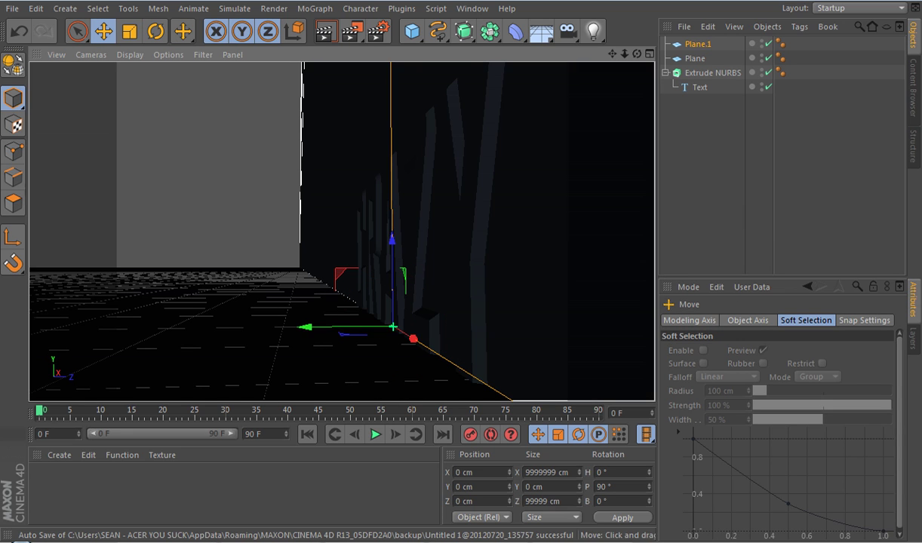
left_click_drag(393, 327, 393, 327)
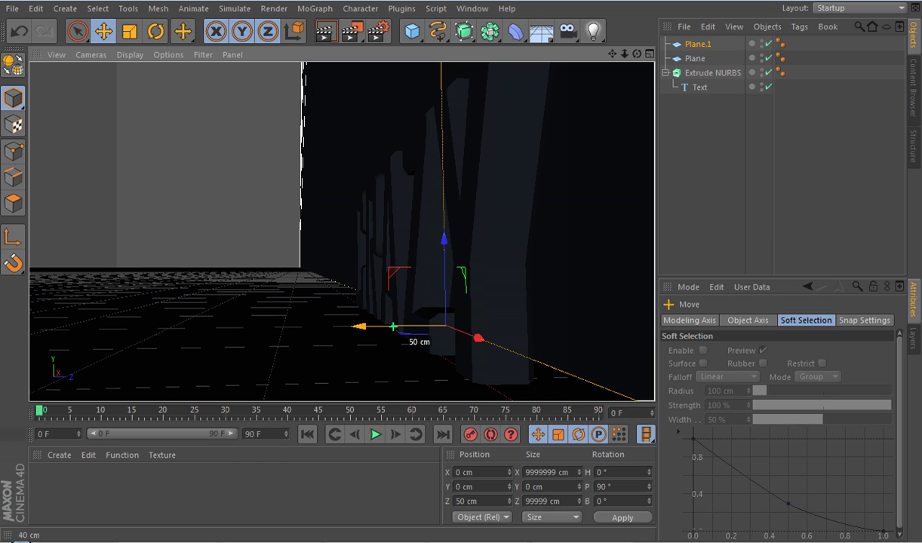
left_click_drag(393, 327, 398, 326)
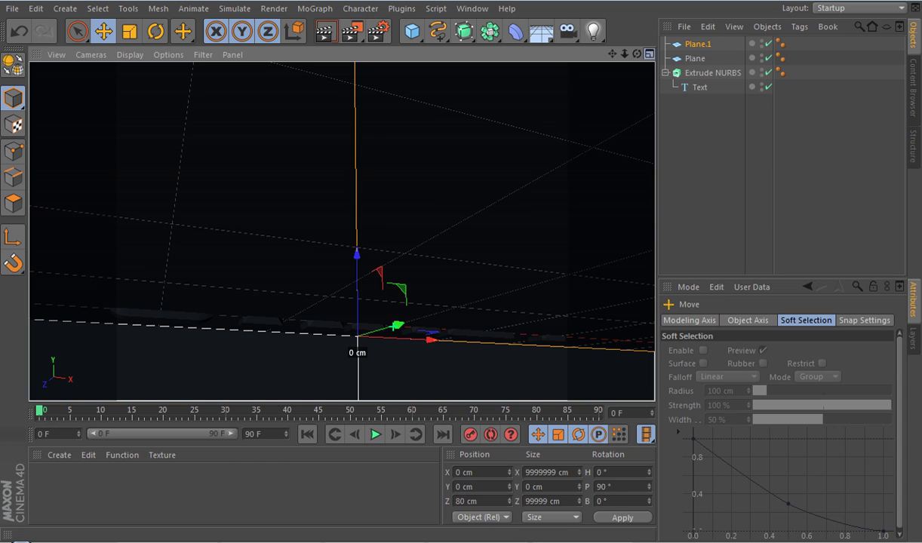
In the front view, lower the floor plane to Y -5.658 cm, level with the bottom edge of the letters
left_click(650, 53)
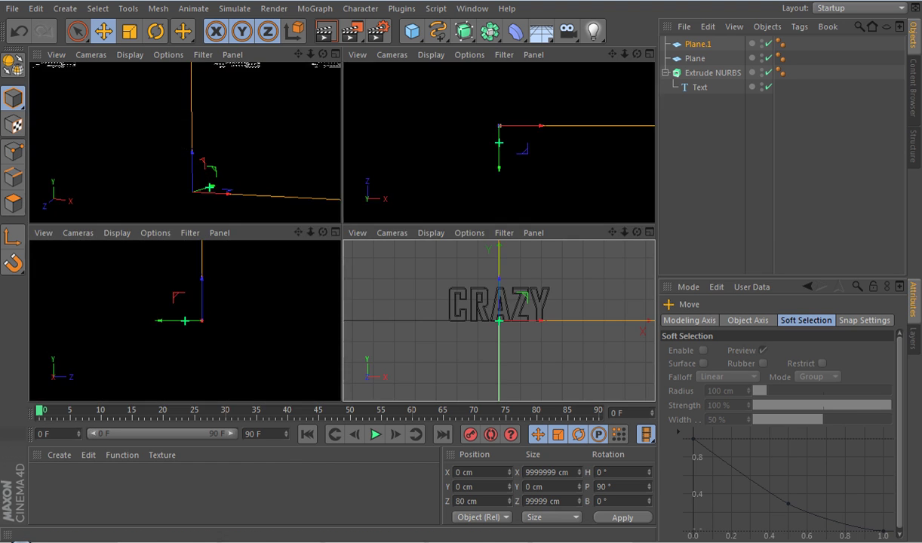
key("F4")
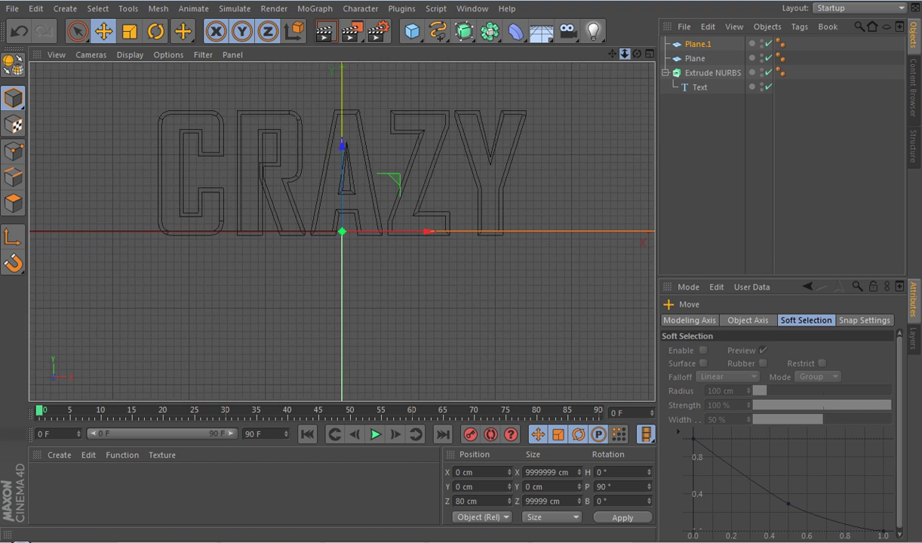
scroll(342, 231, "up", 5)
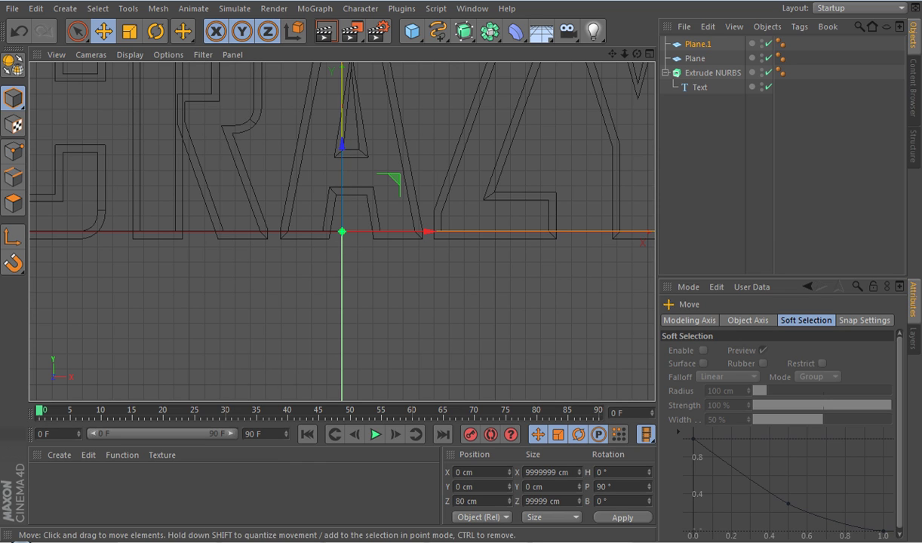
left_click(695, 59)
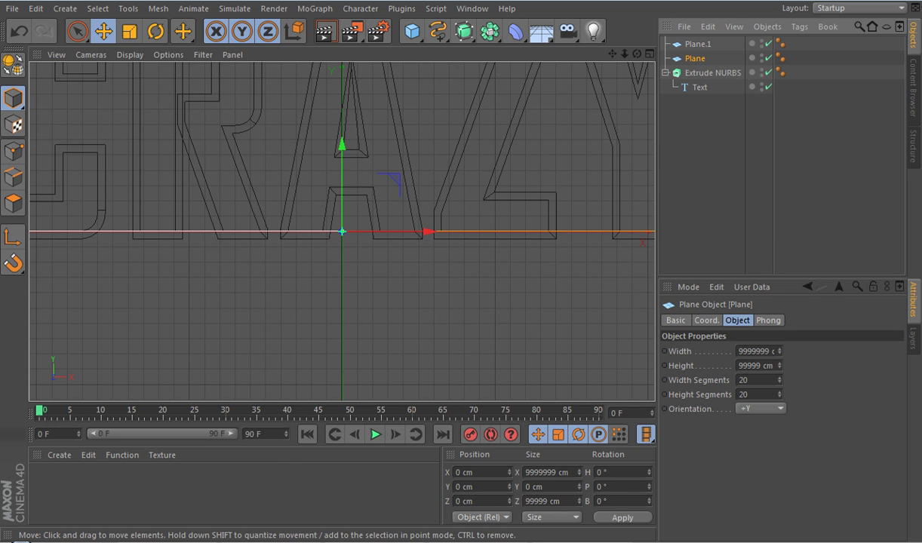
left_click_drag(342, 232, 342, 240)
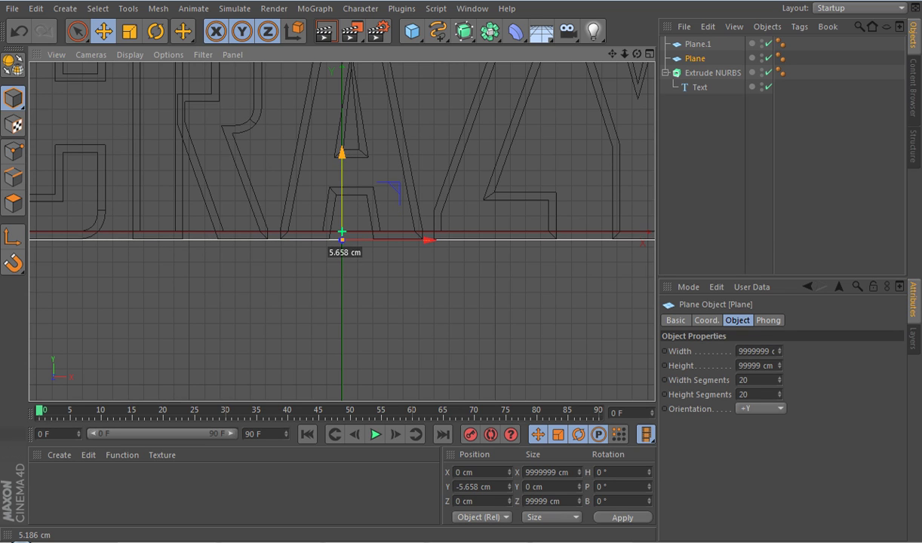
left_click_drag(342, 240, 342, 240)
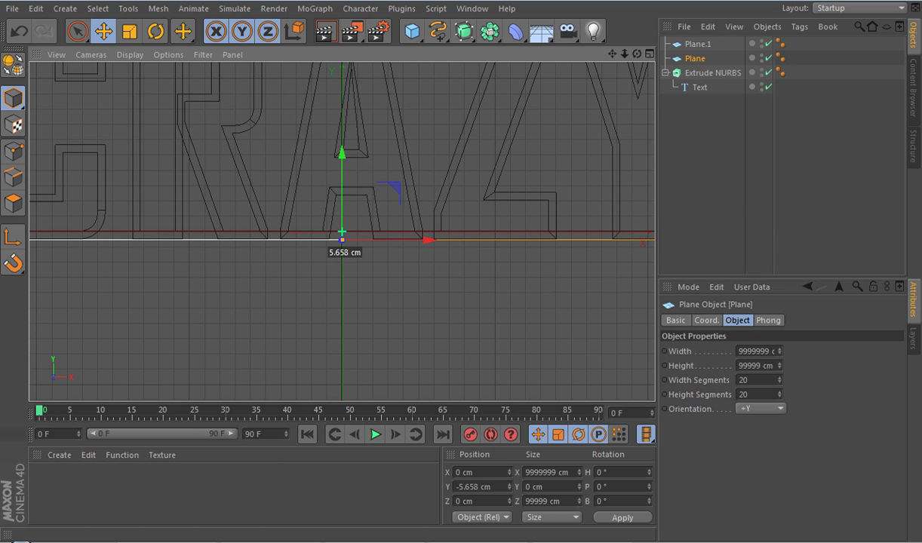
left_click(649, 53)
left_click(336, 54)
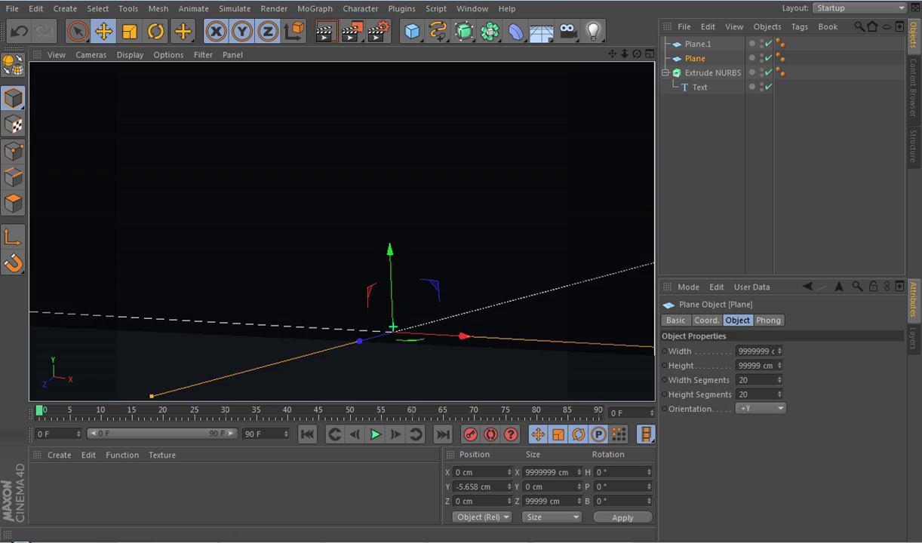
Create a new material and enable its Reflection channel
mouse_move(637, 53)
left_mouse_down()
mouse_move(640, 39)
mouse_move(551, 37)
mouse_move(645, 43)
left_mouse_up()
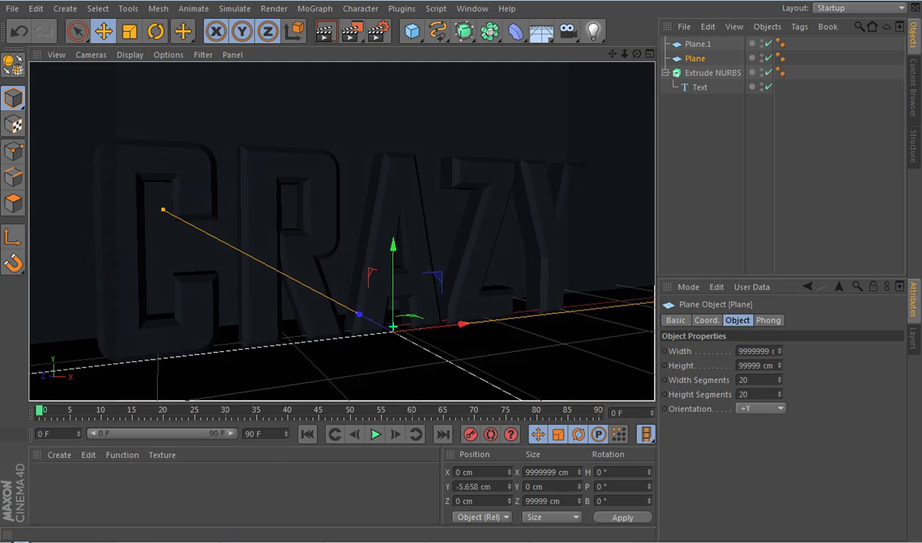
left_click(713, 73)
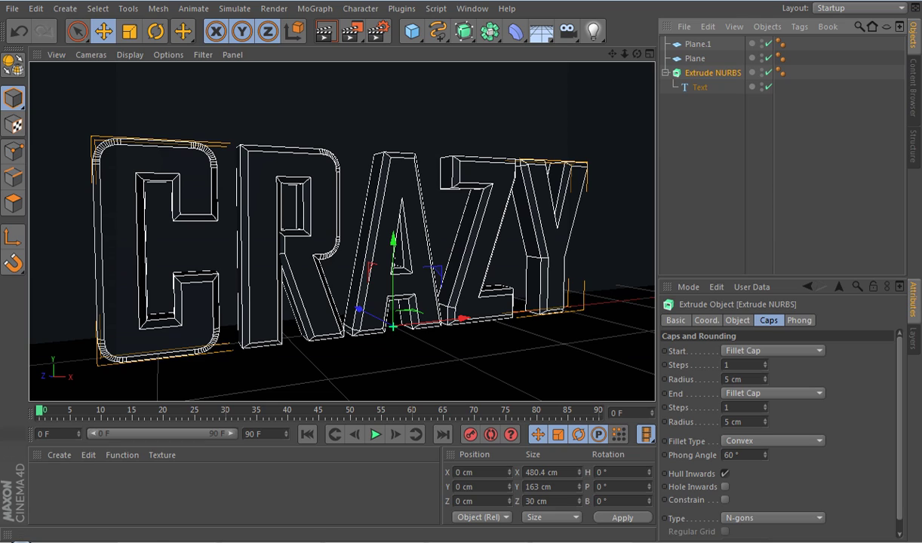
mouse_move(637, 53)
left_mouse_down()
mouse_move(555, 57)
mouse_move(650, 54)
mouse_move(603, 55)
left_mouse_up()
double_click(198, 489)
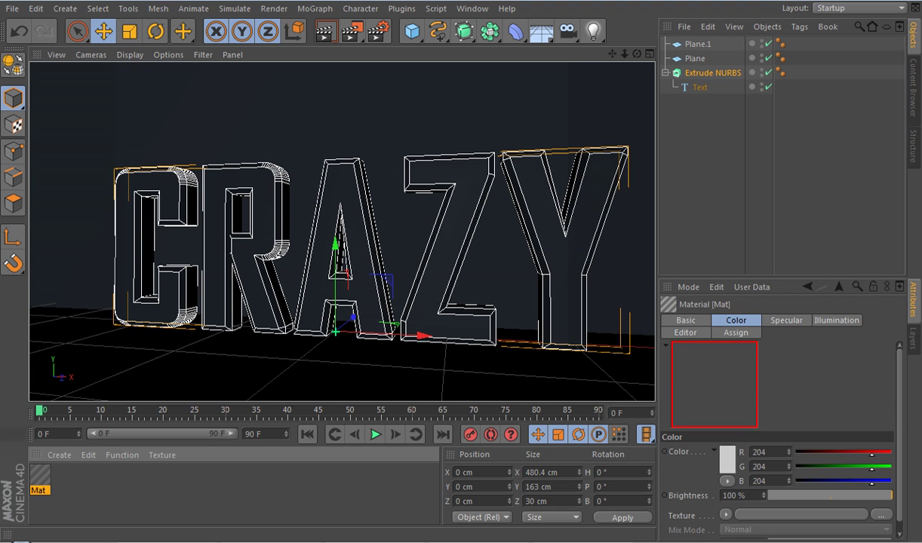
double_click(40, 476)
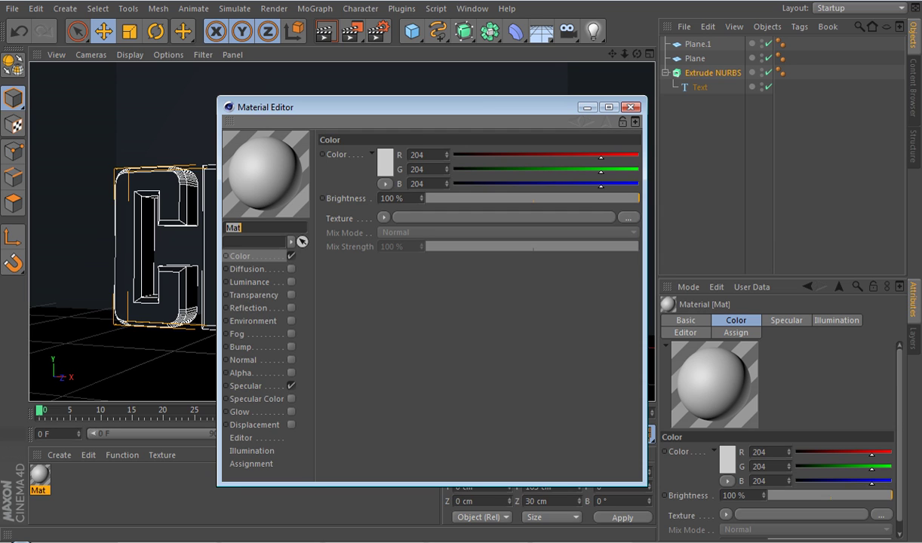
left_click(290, 308)
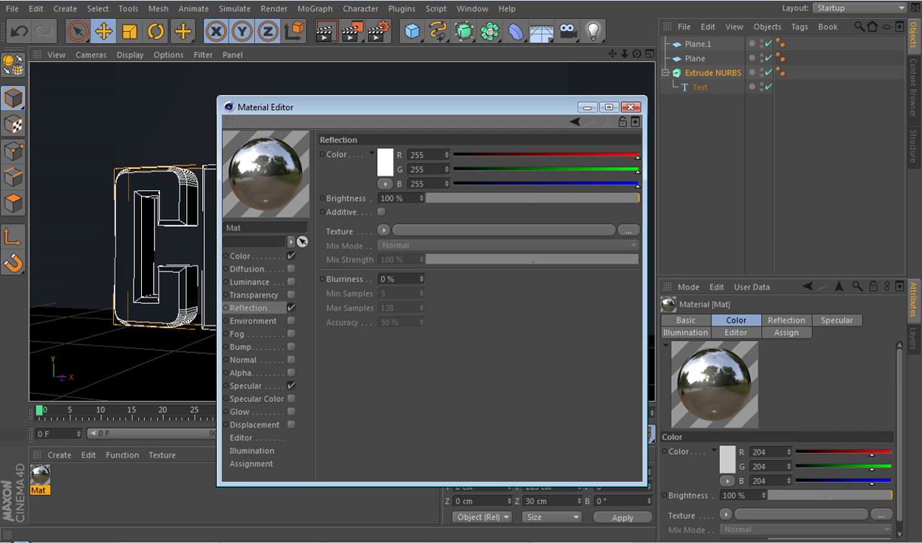
Set the material's reflection brightness to 25% and its base colour to bright blue, RGB 0, 204, 255
left_click_drag(638, 199, 483, 198)
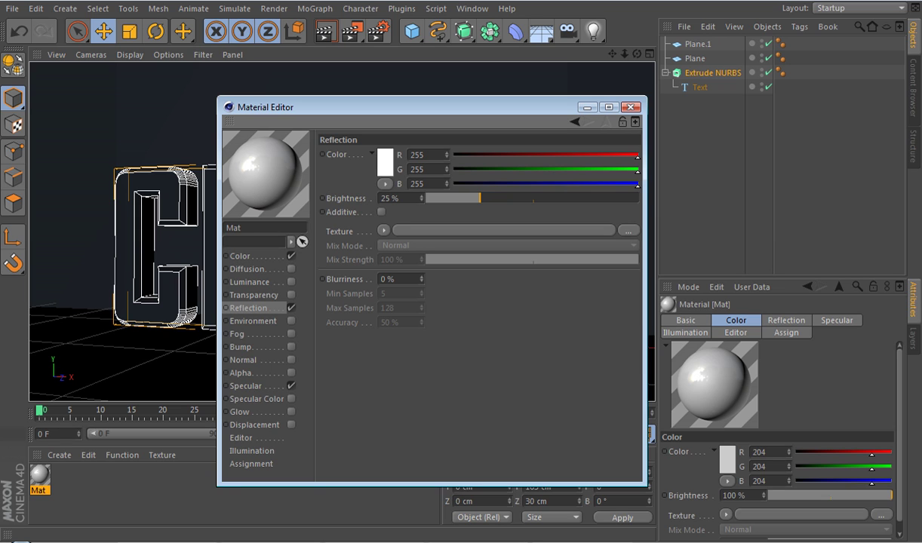
left_click(241, 257)
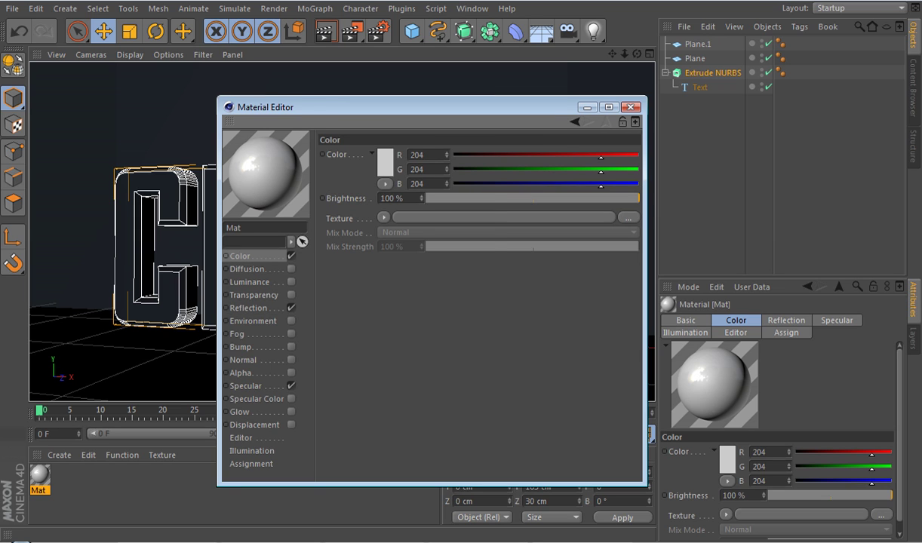
left_click(385, 163)
mouse_move(380, 162)
left_mouse_down()
mouse_move(393, 114)
mouse_move(422, 107)
left_mouse_up()
left_click(407, 108)
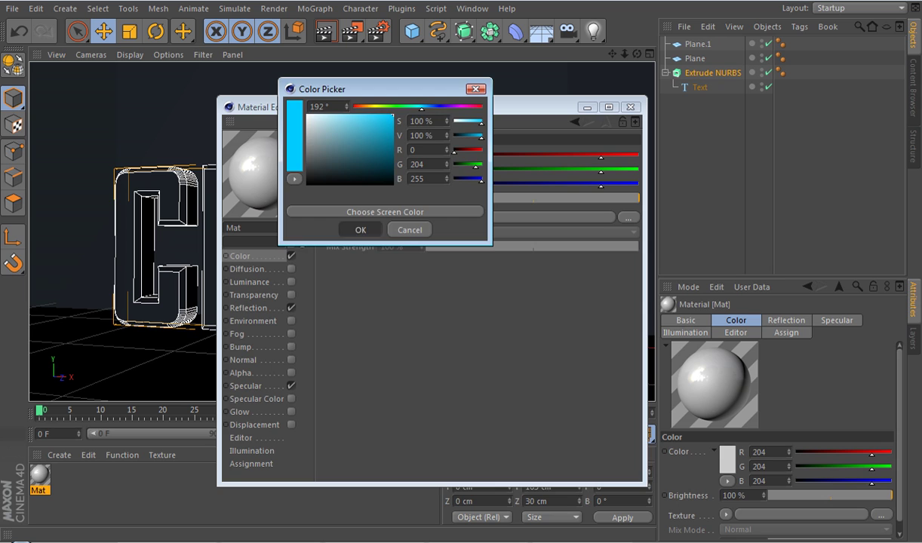
left_click(361, 229)
left_click(631, 107)
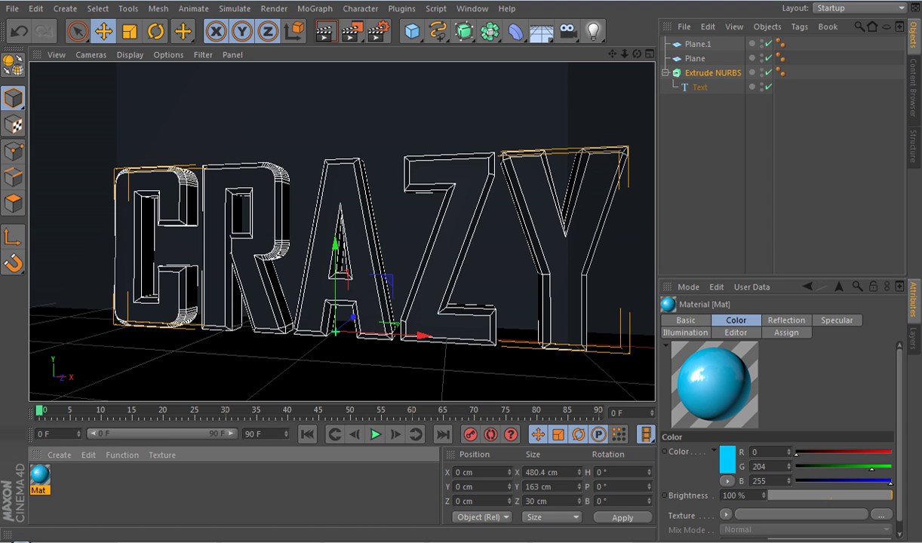
double_click(166, 494)
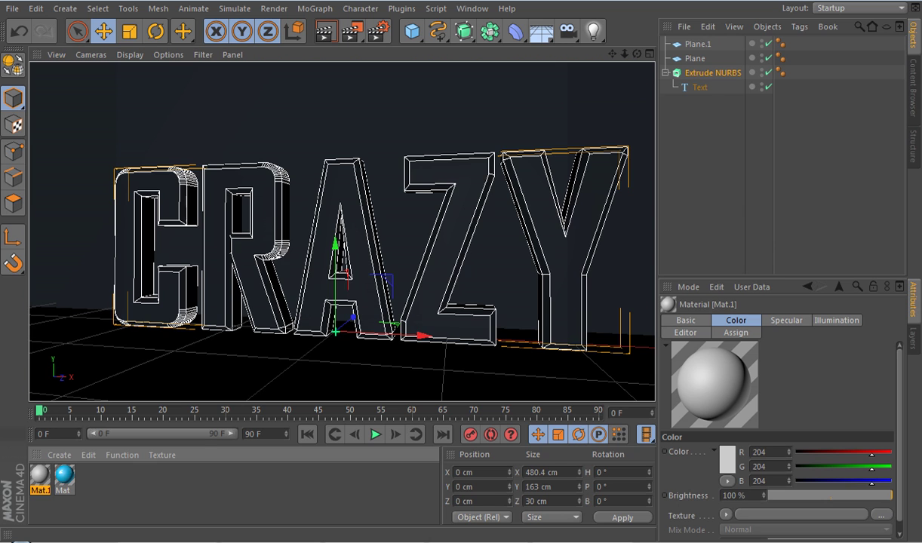
double_click(40, 476)
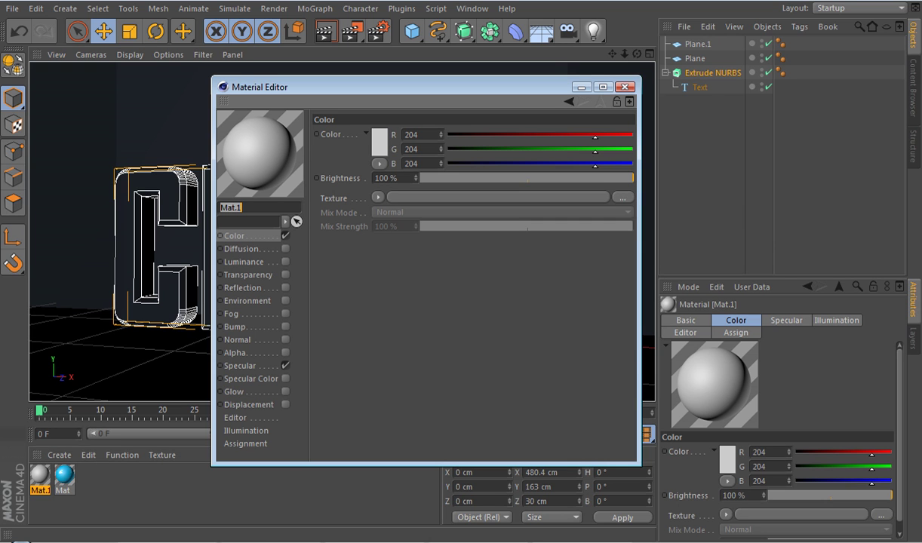
left_click(625, 87)
left_click(625, 87)
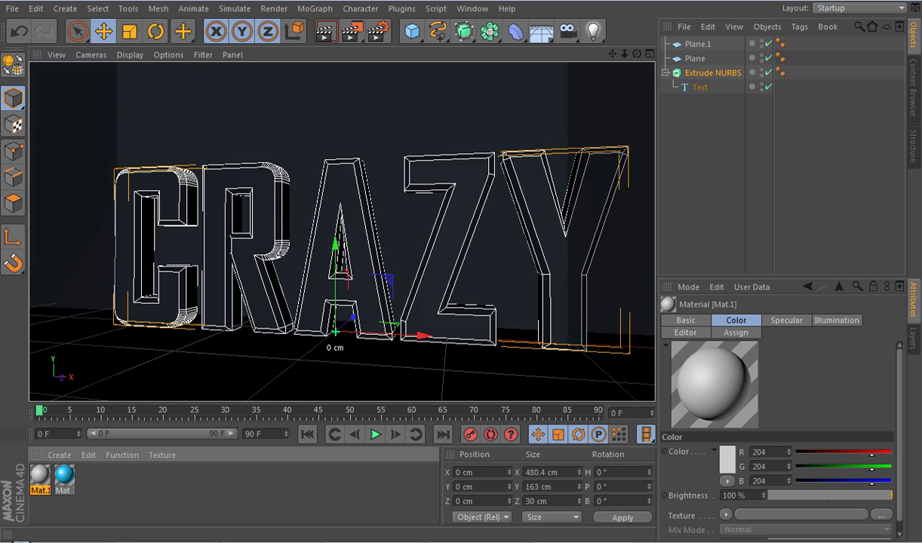
key("Delete")
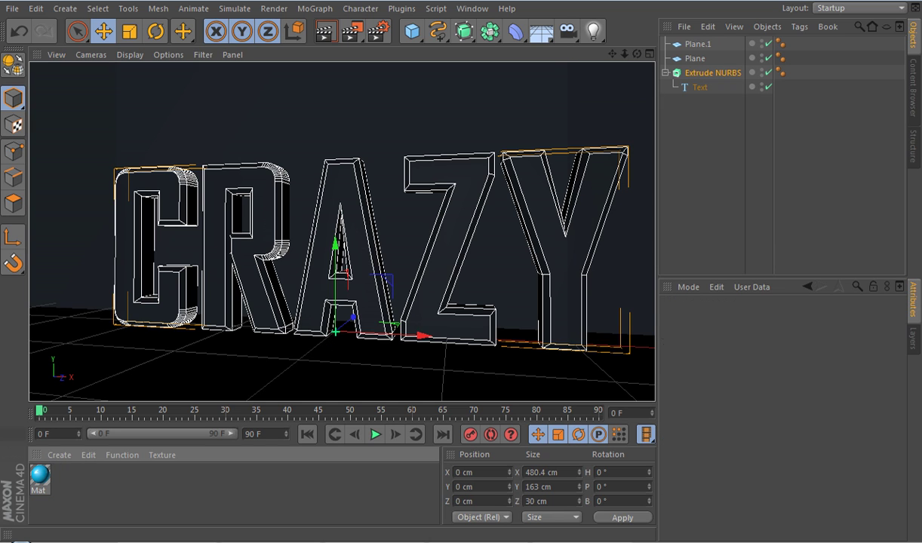
Duplicate the blue reflective material and set the copy's base colour to black, RGB 0, 0, 0
key("ctrl+z")
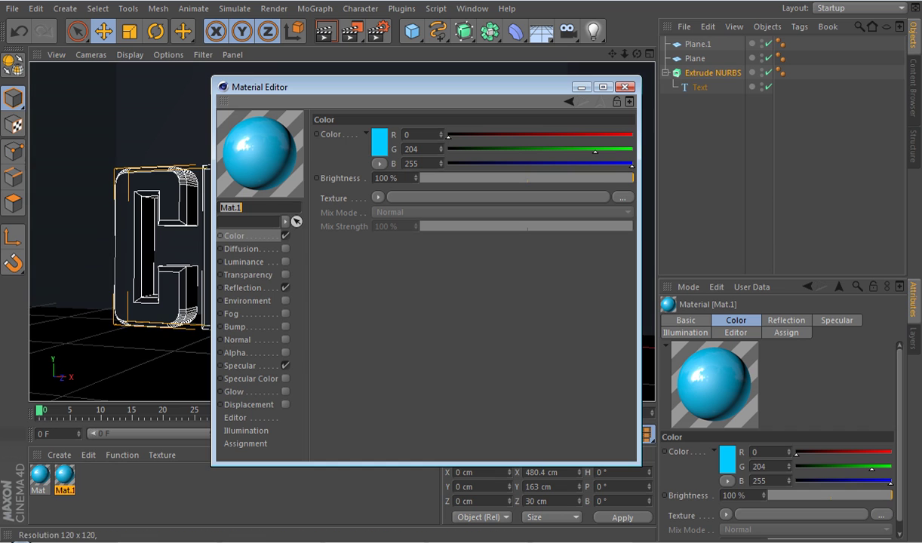
left_click(382, 142)
left_click_drag(383, 143, 392, 166)
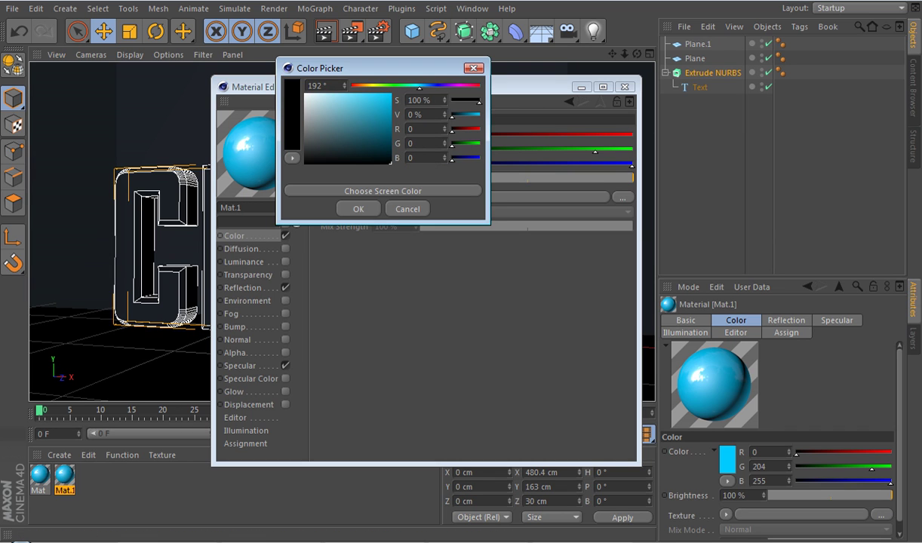
key("Return")
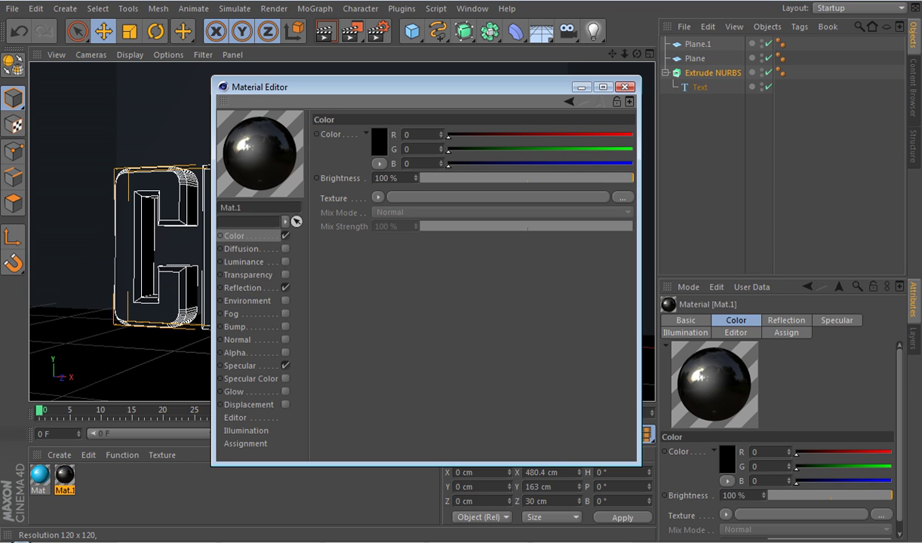
left_click(625, 86)
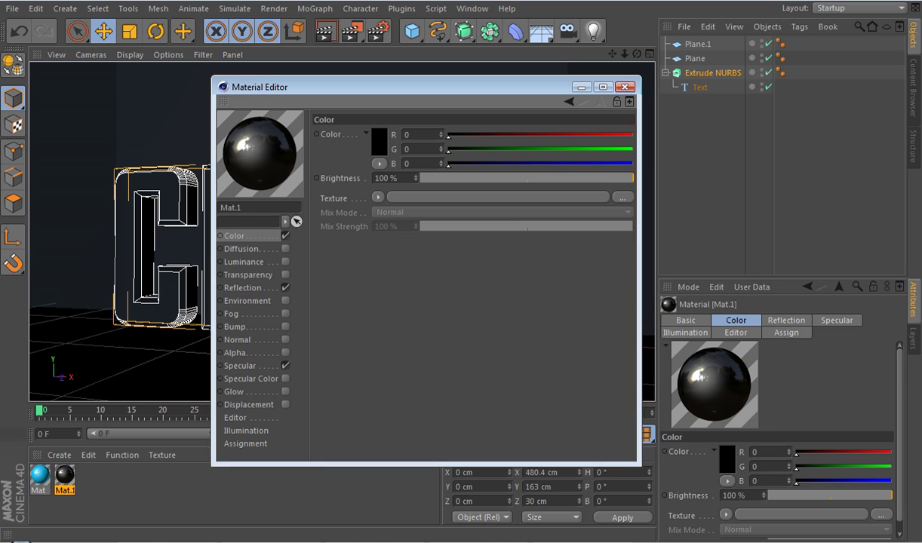
Convert the Extrude NURBS text to an editable polygon object and expand its Rounding 1 and Rounding 2 children
left_click_drag(637, 54, 631, 55)
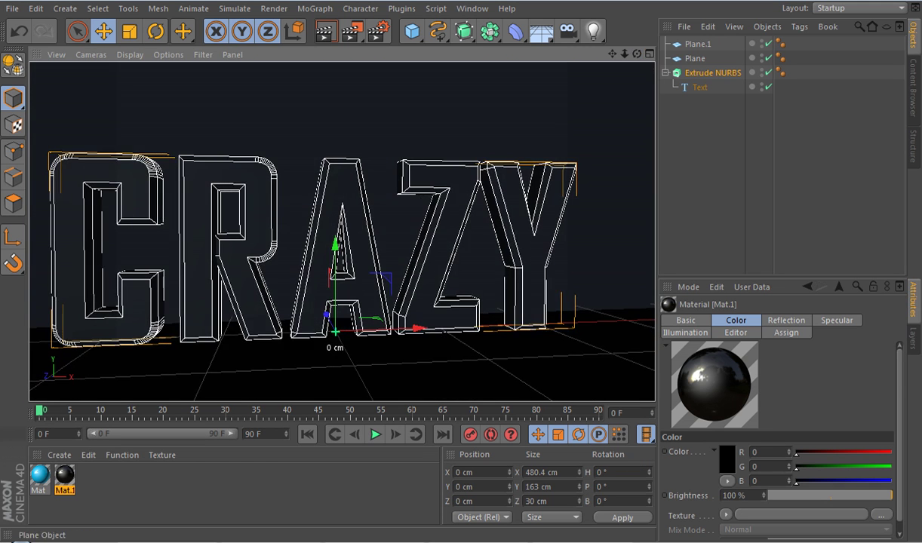
left_click(713, 73)
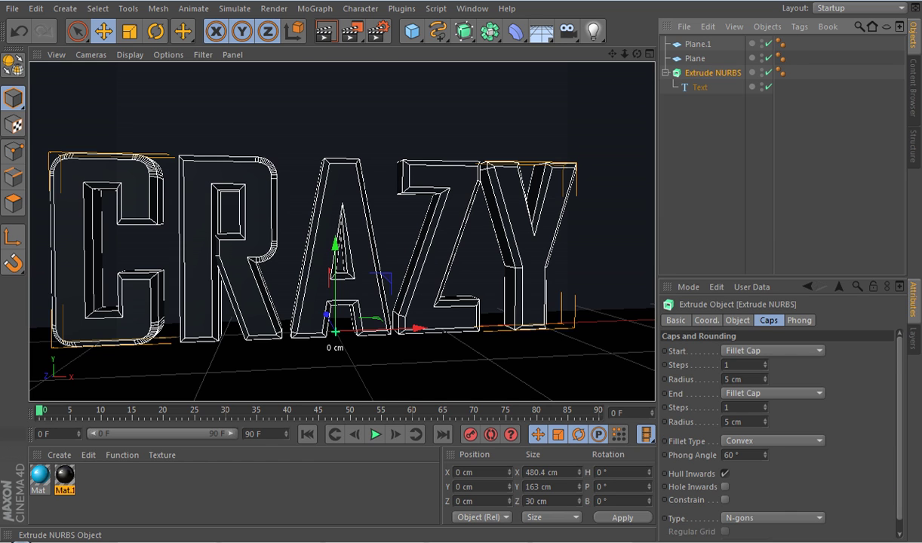
key("c")
left_click(666, 73)
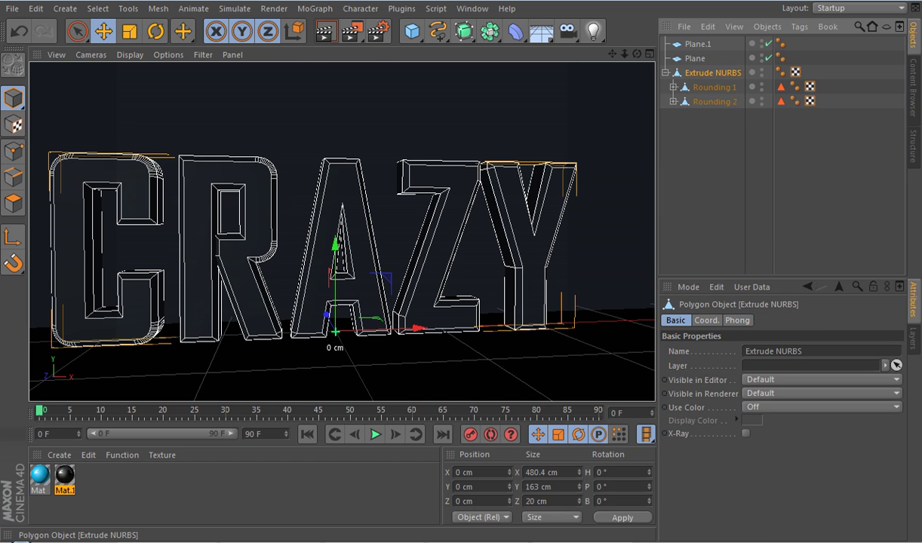
left_click(673, 102)
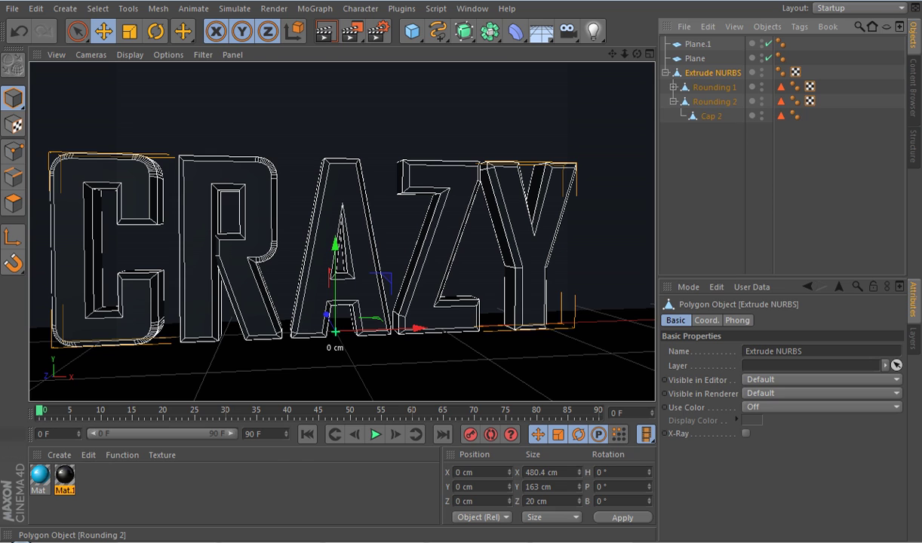
left_click(673, 87)
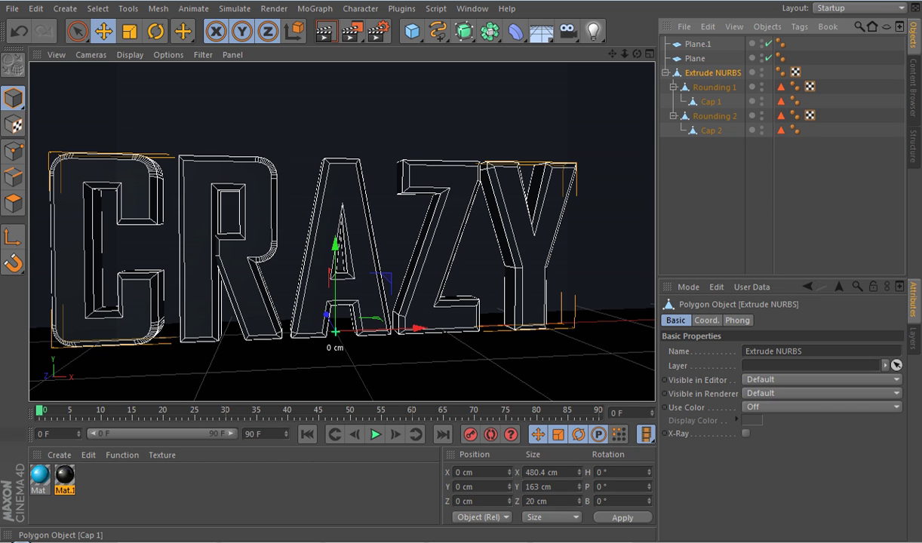
Select only the Cap 1 and Cap 2 objects of the CRAZY text together
left_click(711, 102)
left_click(714, 116, "ctrl")
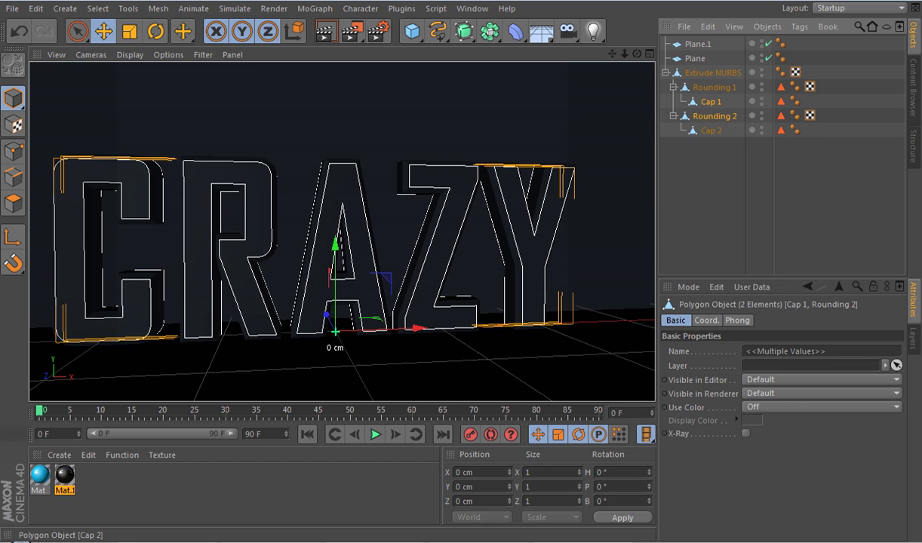
left_click(711, 130, "ctrl")
left_click(715, 115, "ctrl")
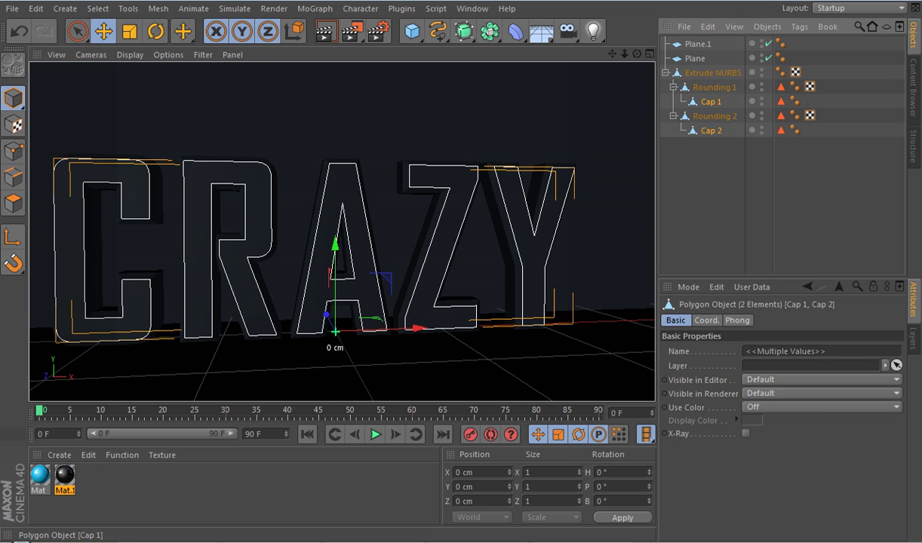
left_click(713, 72, "ctrl")
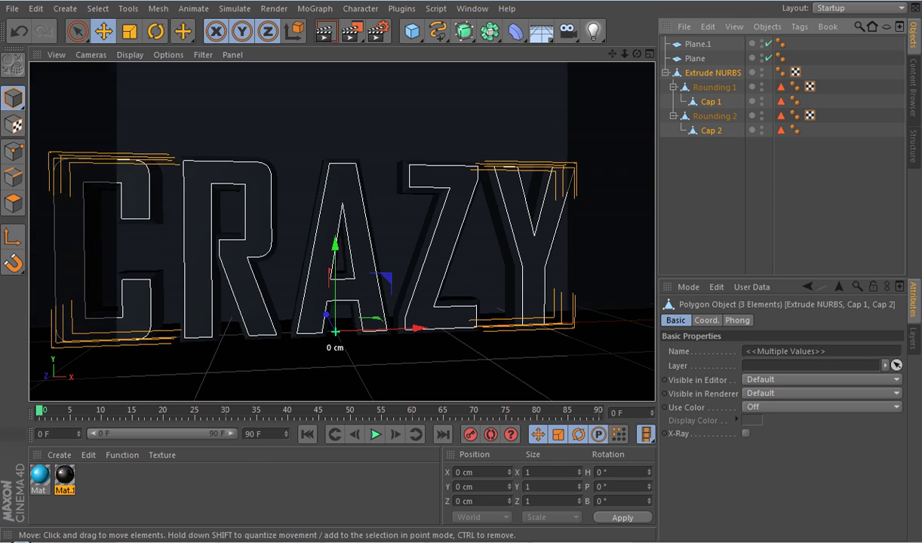
left_click_drag(637, 54, 571, 25)
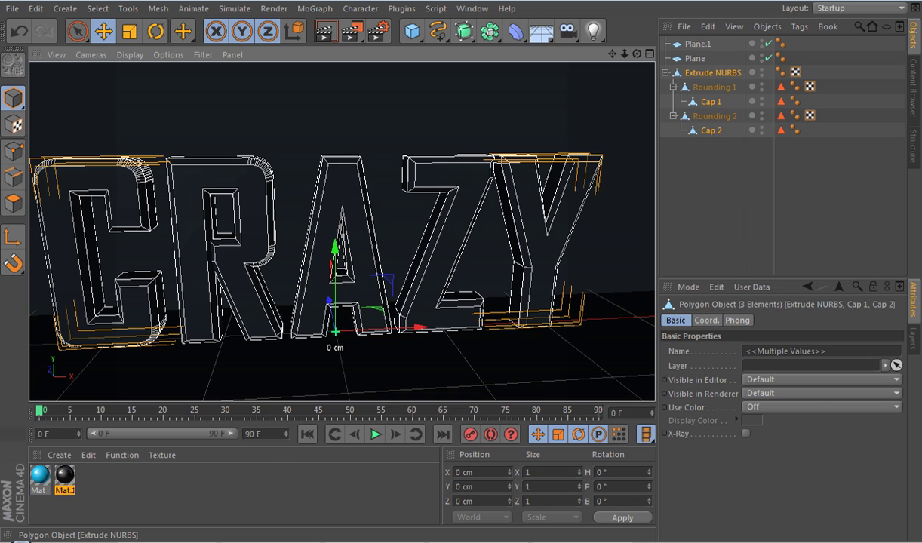
left_click(712, 73)
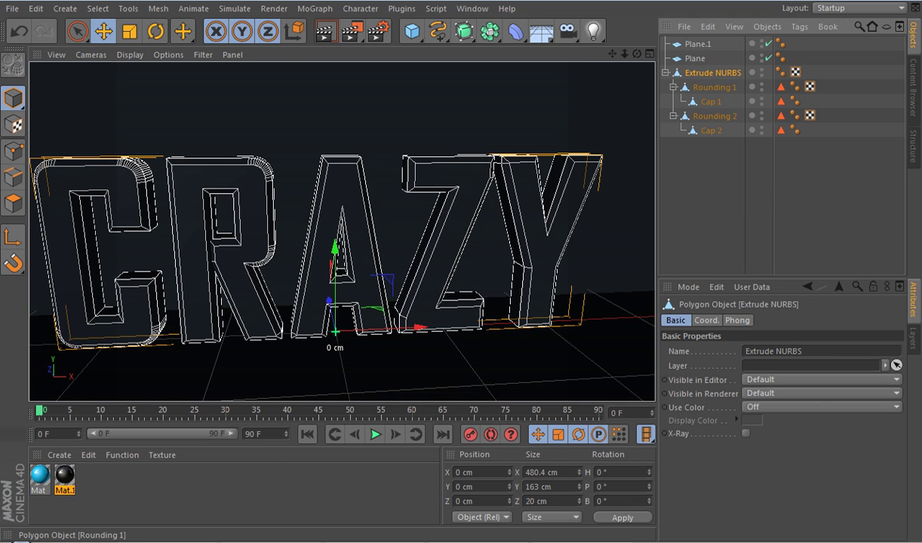
left_click(711, 101)
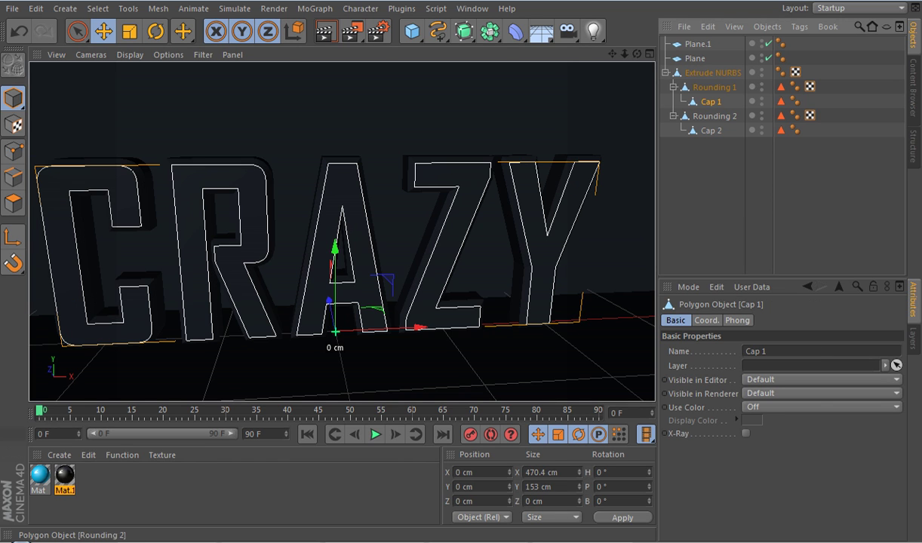
left_click(711, 131, "ctrl")
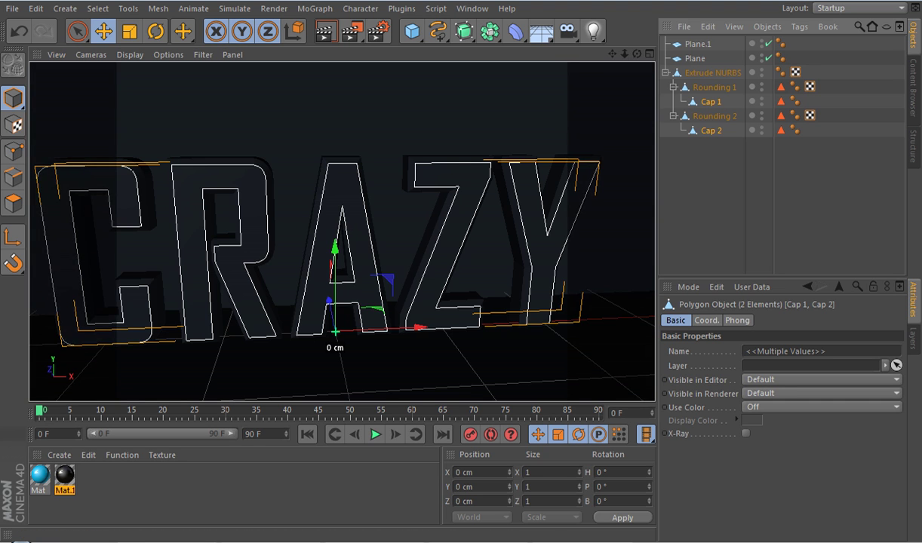
In polygon mode, live-select the front faces of all five letters and apply the blue material to both caps
left_click_drag(453, 226, 350, 231, "alt")
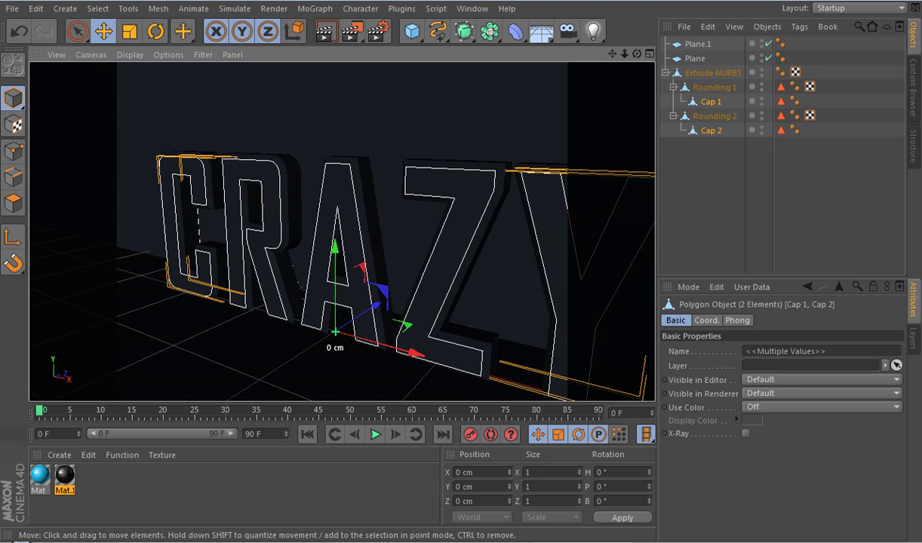
left_click(13, 203)
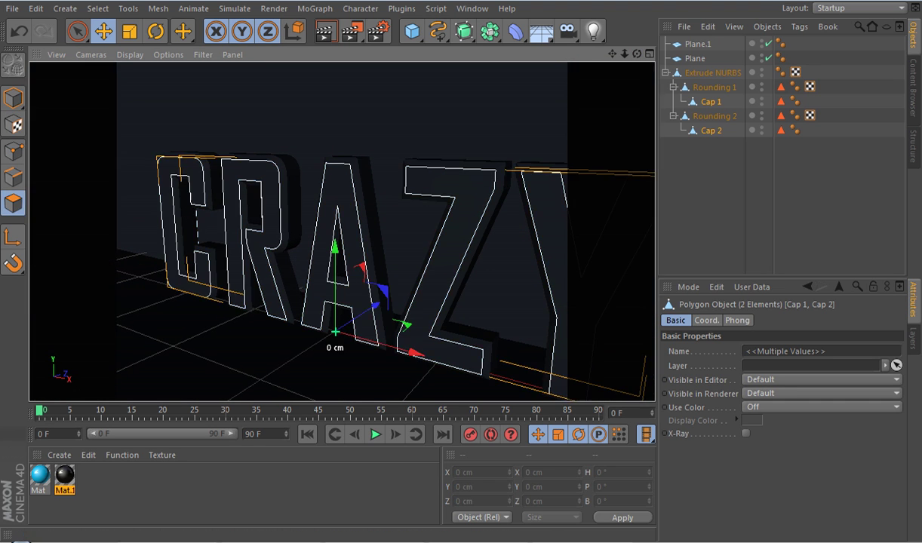
left_click(77, 31)
left_click_drag(177, 226, 473, 257)
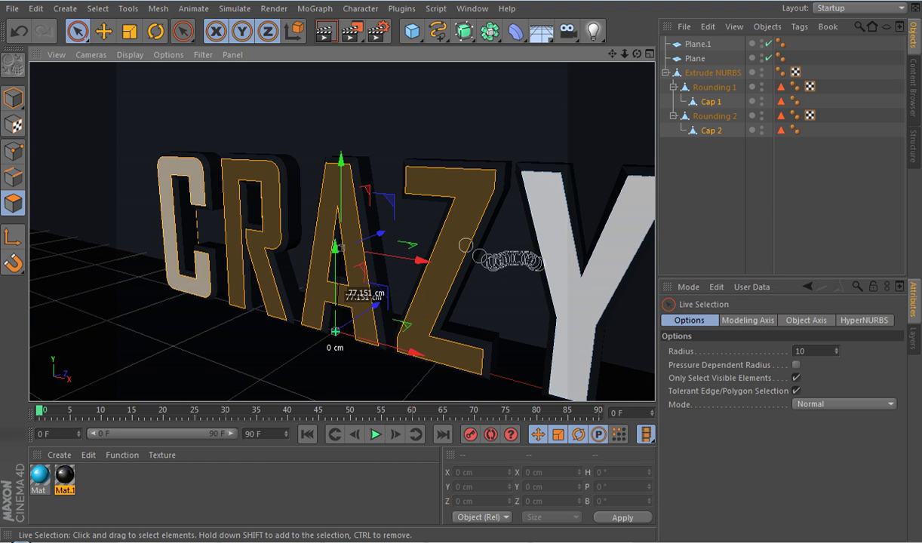
left_click_drag(538, 261, 559, 265)
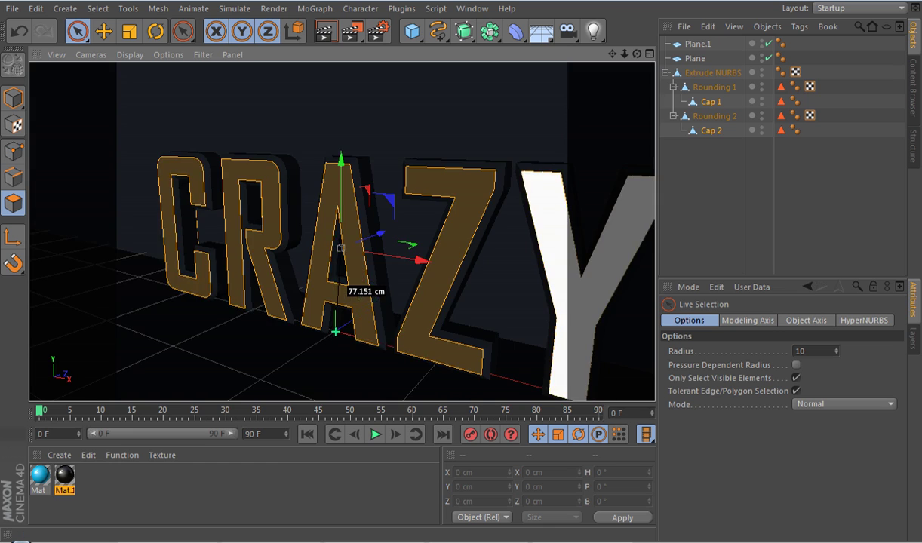
Render the active view facing the text to check the blue material on the letter faces
mouse_move(637, 54)
left_mouse_down()
mouse_move(585, 56)
mouse_move(596, 62)
left_mouse_up()
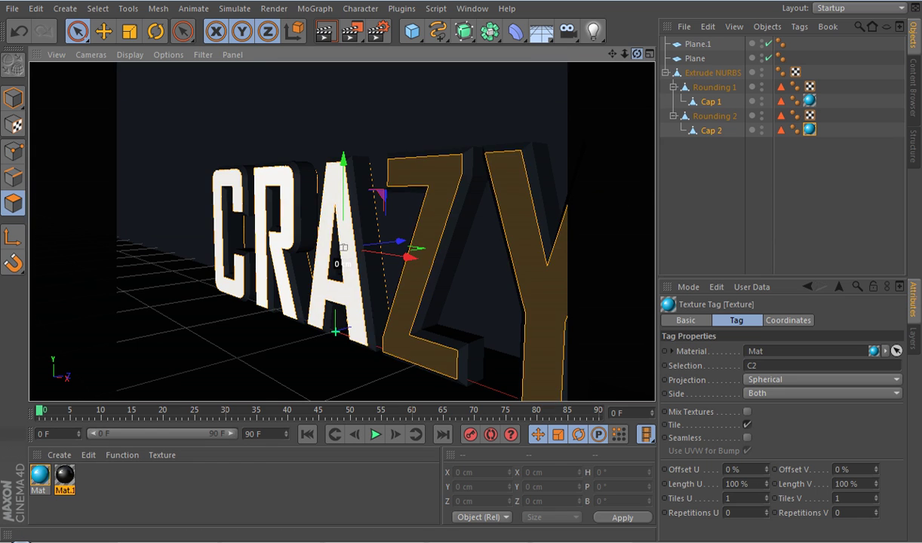
left_click_drag(637, 53, 706, 54)
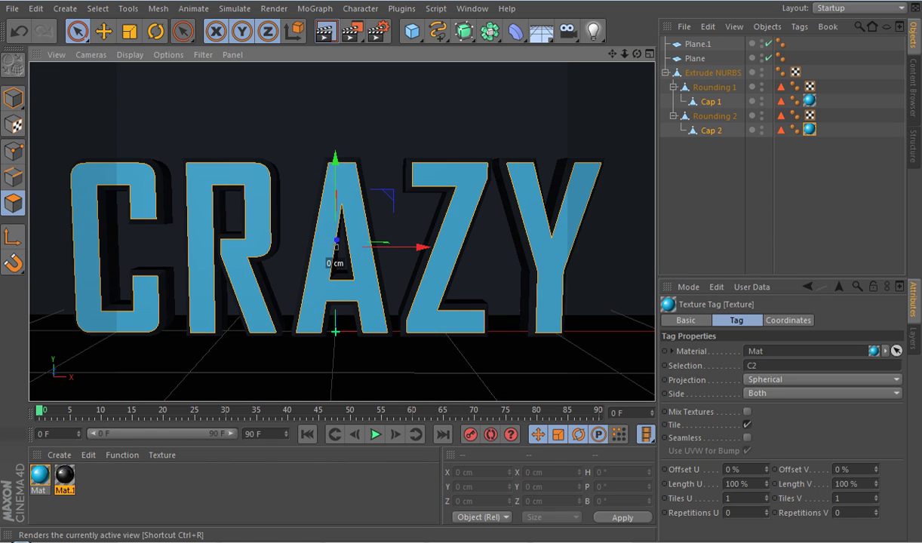
left_click(325, 31)
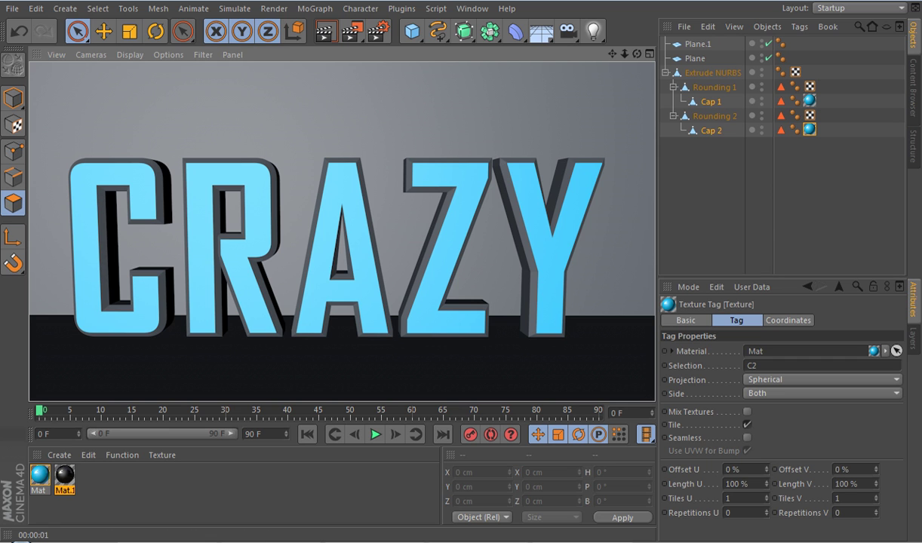
Add another 400 × 400 cm plane at the origin and rotate its pitch to tilt it up behind the letters
mouse_move(637, 54)
left_mouse_down()
mouse_move(593, 66)
mouse_move(581, 55)
mouse_move(655, 54)
mouse_move(625, 53)
left_mouse_up()
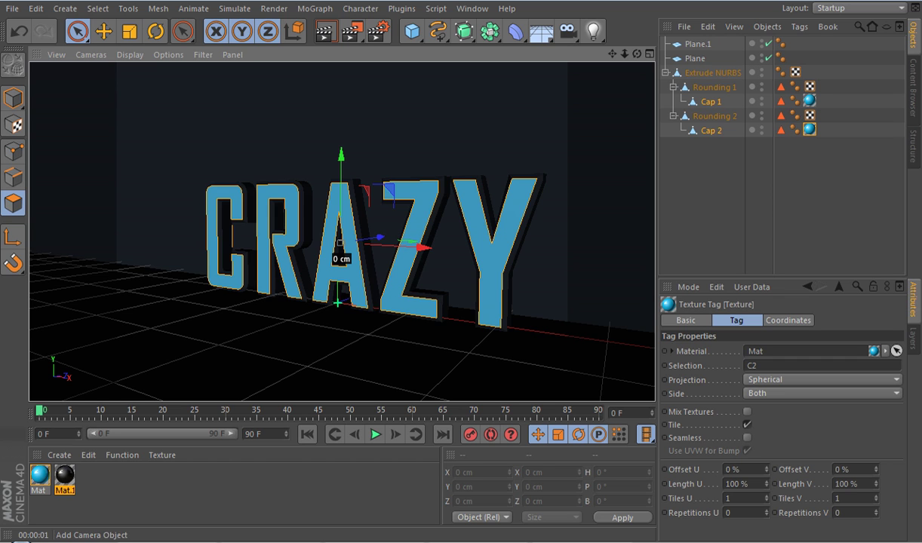
left_click_drag(413, 31, 552, 70)
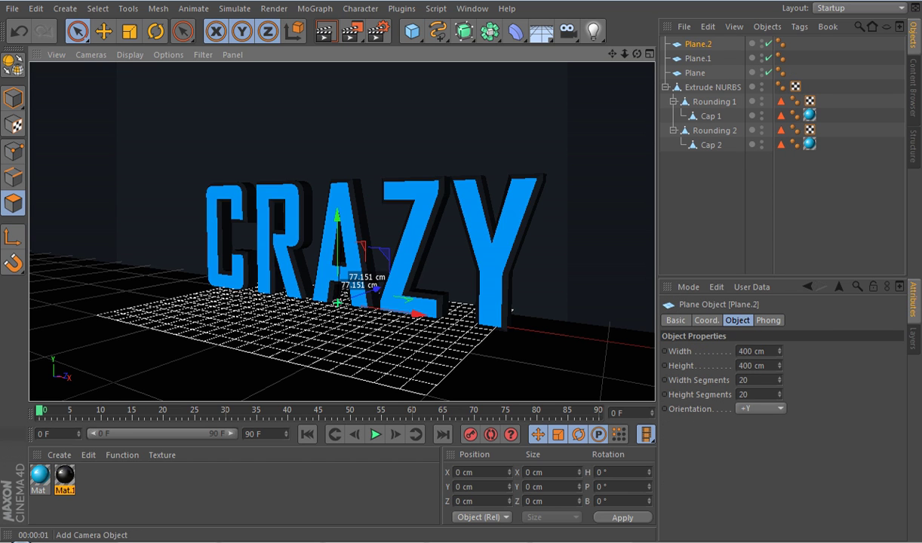
key("r")
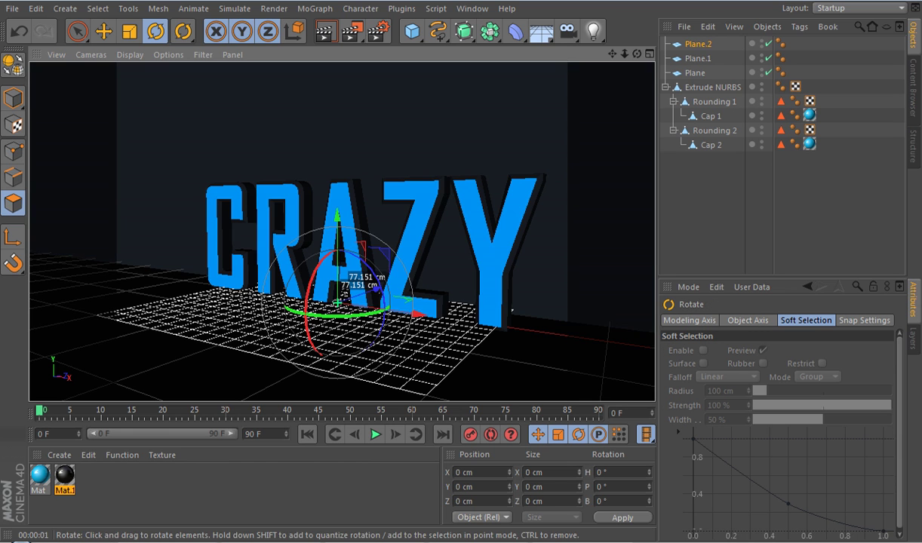
left_click_drag(306, 320, 317, 256, "shift")
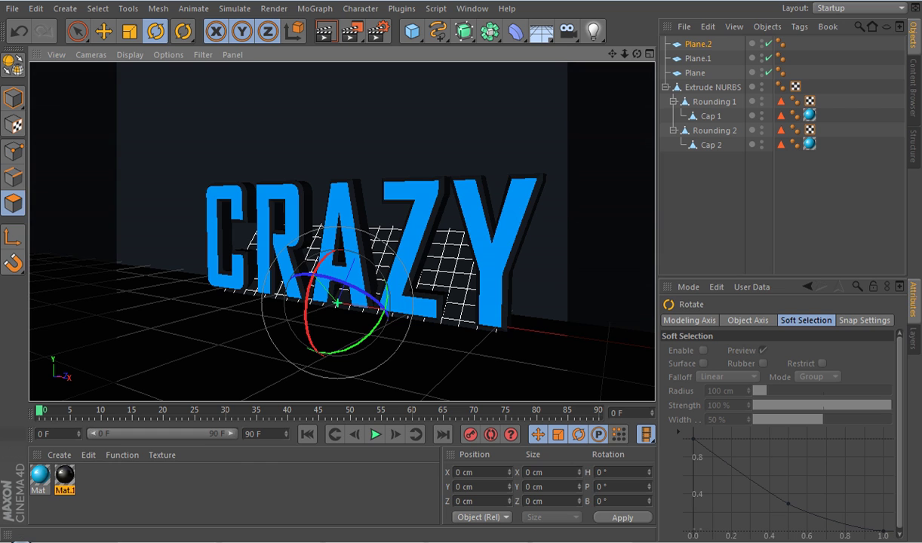
Move the tilted plane along its own axis to a place high above and well away from the letters
key("e")
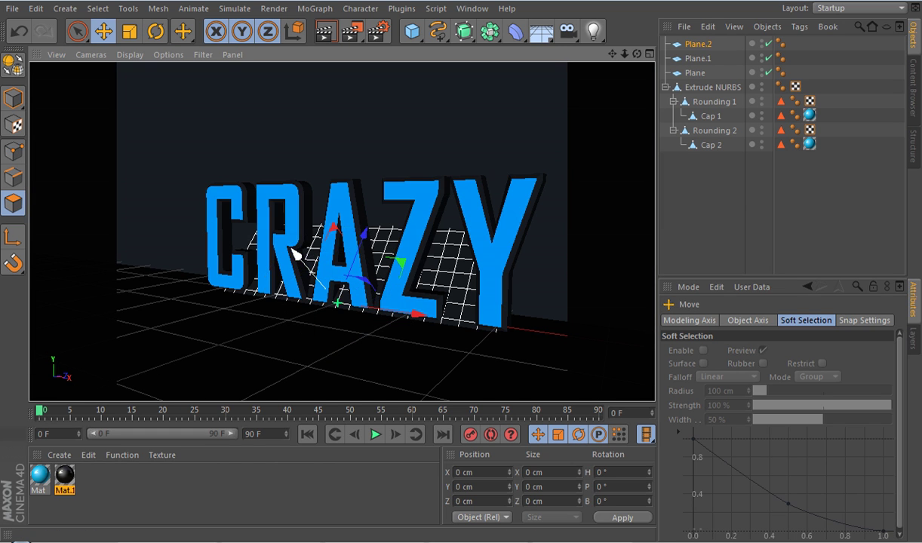
left_click_drag(298, 253, 93, 8)
left_click_drag(161, 126, 95, 84)
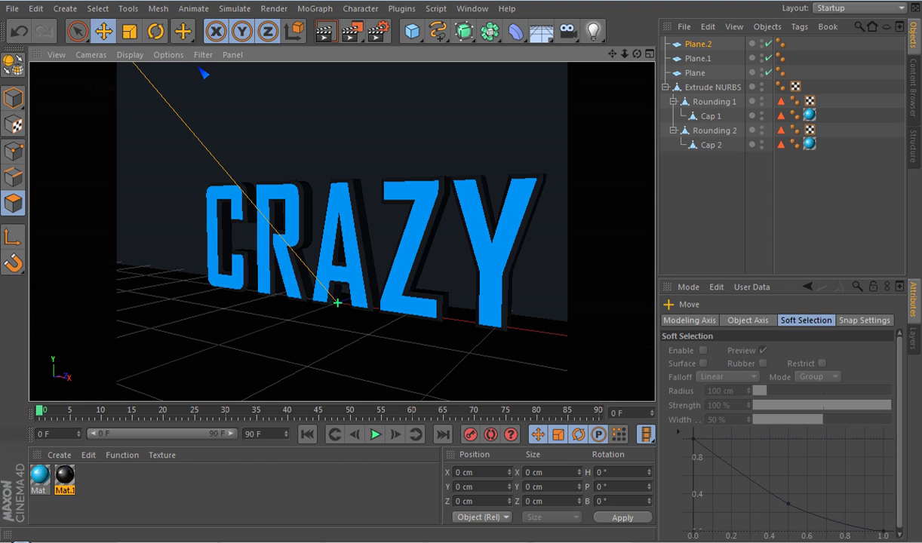
left_click_drag(625, 54, 559, 55)
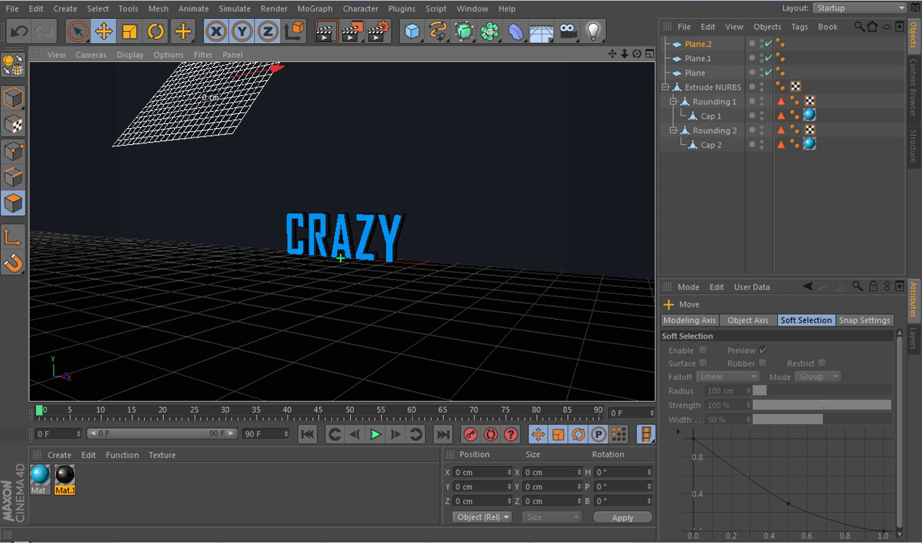
left_click_drag(194, 68, 209, 71)
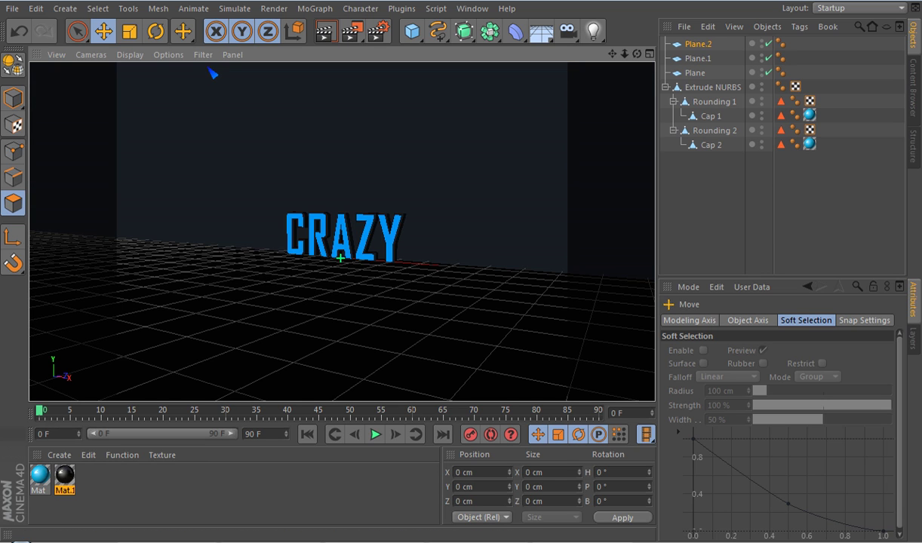
Create a white material with Color and Specular off and Luminance on, and apply it to Plane.2
double_click(158, 490)
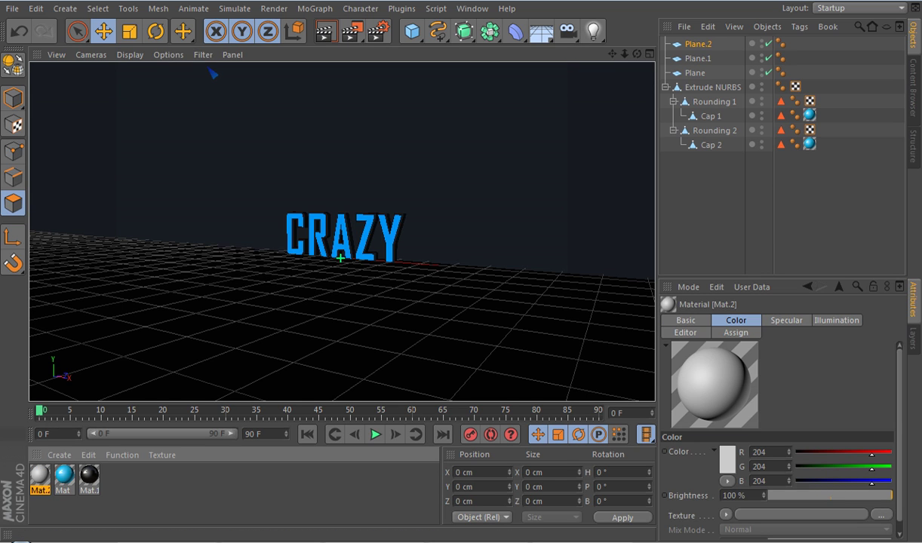
double_click(41, 476)
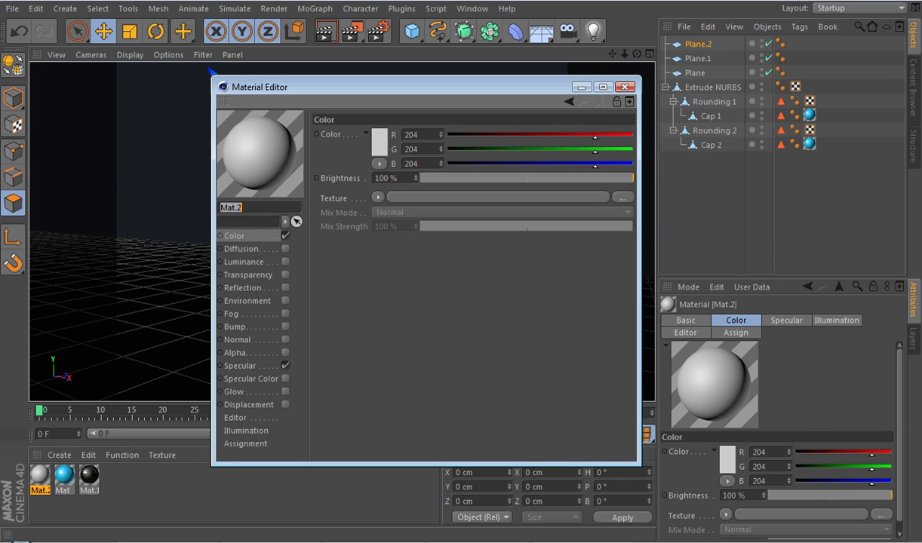
left_click(285, 236)
left_click(286, 366)
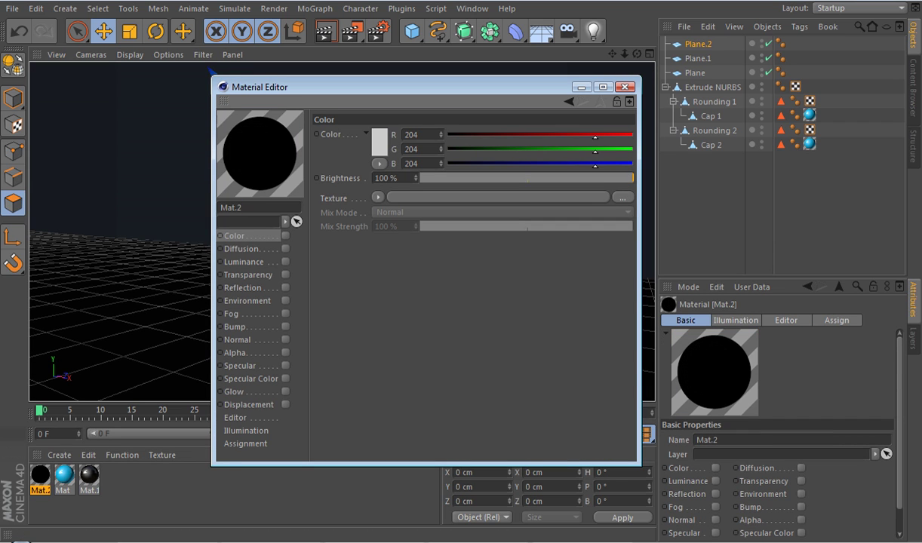
left_click(285, 262)
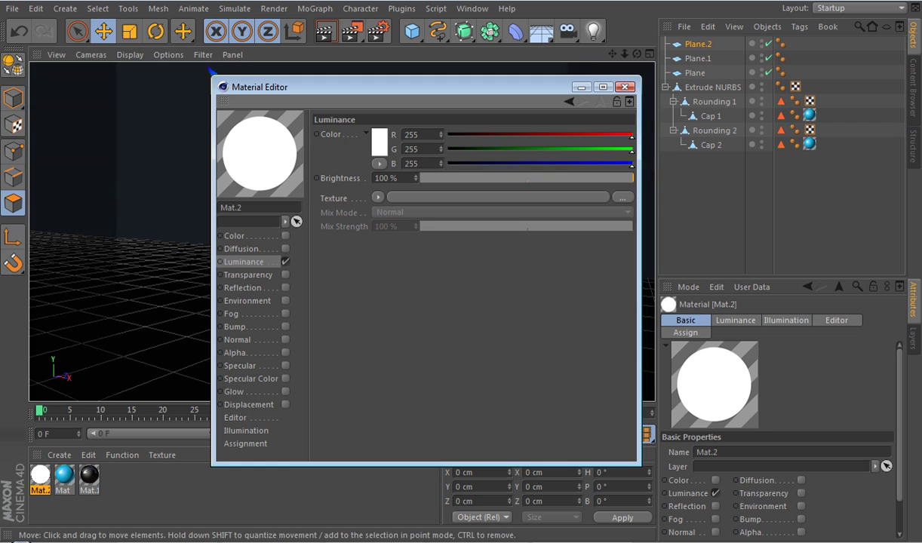
left_click(625, 87)
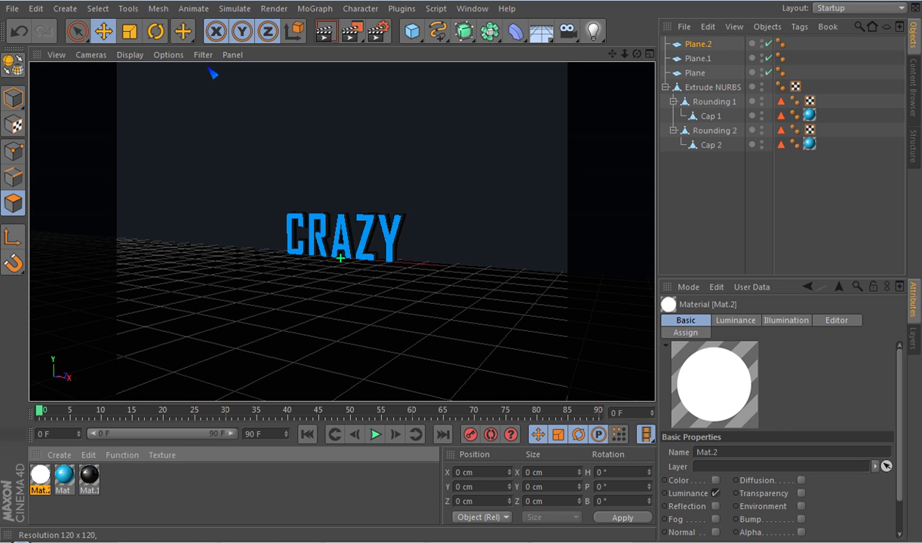
left_click_drag(41, 476, 698, 43)
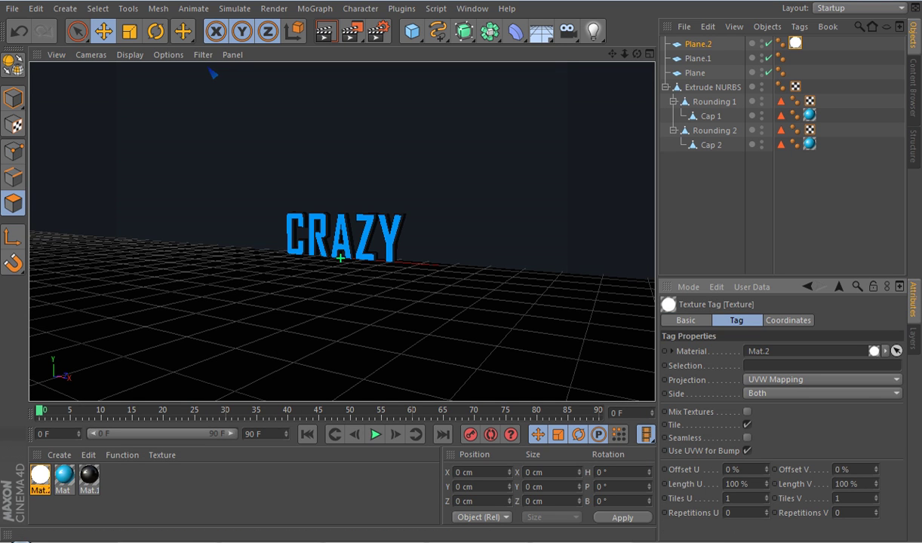
Render a close view facing the letters to check the scene with the luminous plane
left_click_drag(625, 54, 628, 54)
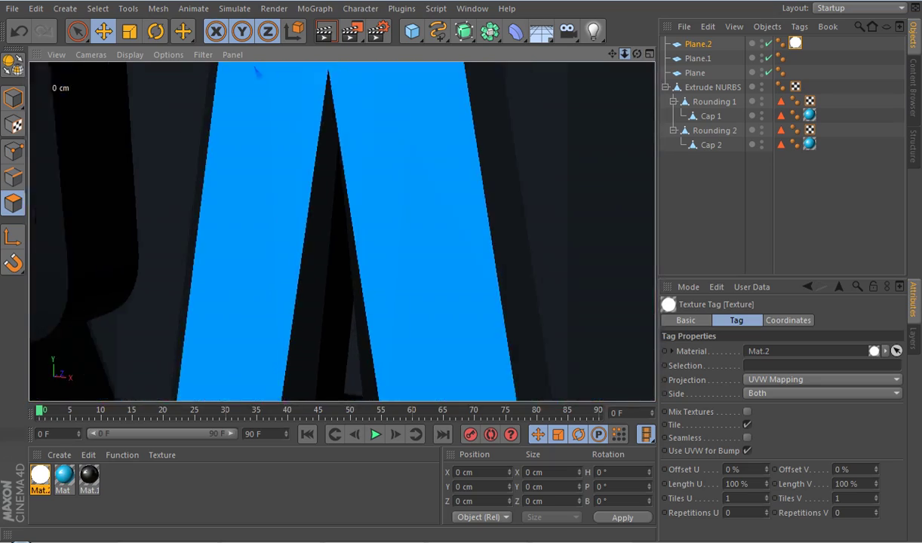
left_click_drag(625, 53, 613, 54)
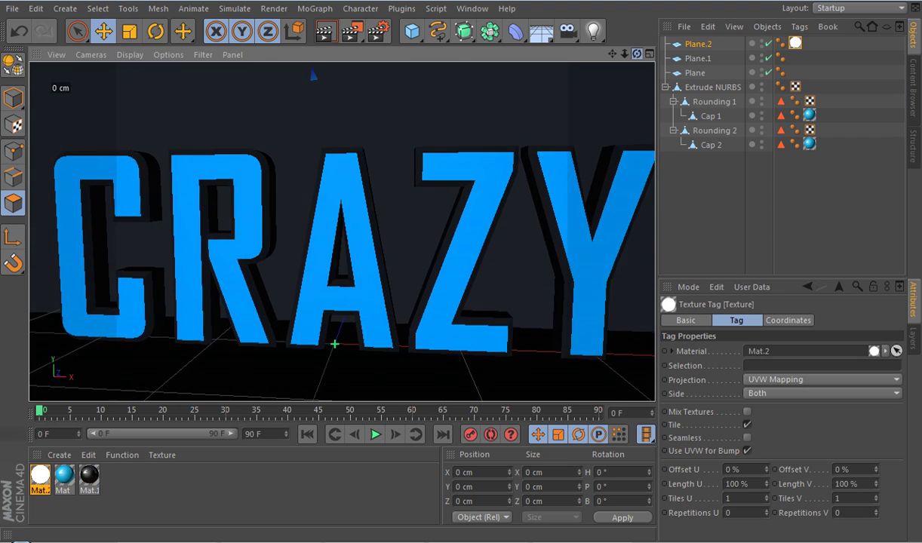
left_click(325, 31)
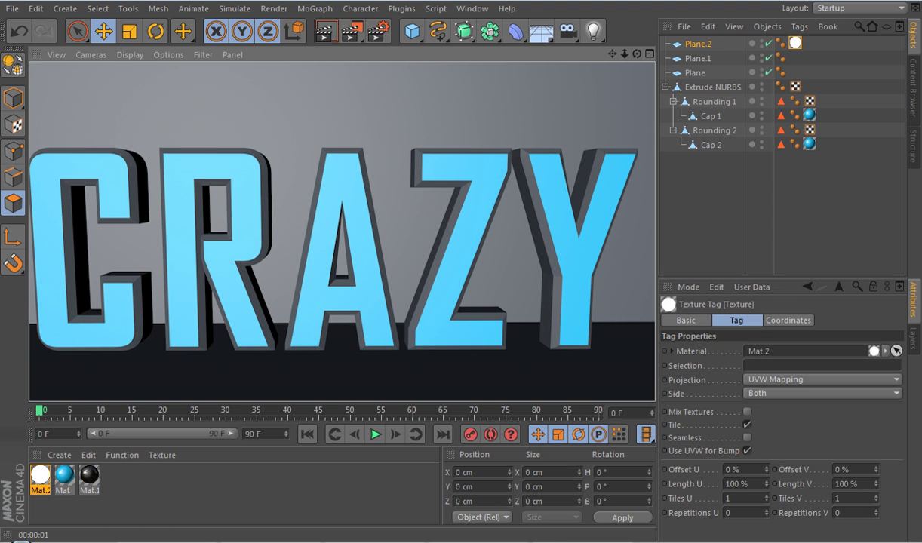
Add the Global Illumination effect to the render settings
mouse_move(625, 53)
left_mouse_down()
mouse_move(655, 53)
mouse_move(589, 53)
mouse_move(622, 50)
left_mouse_up()
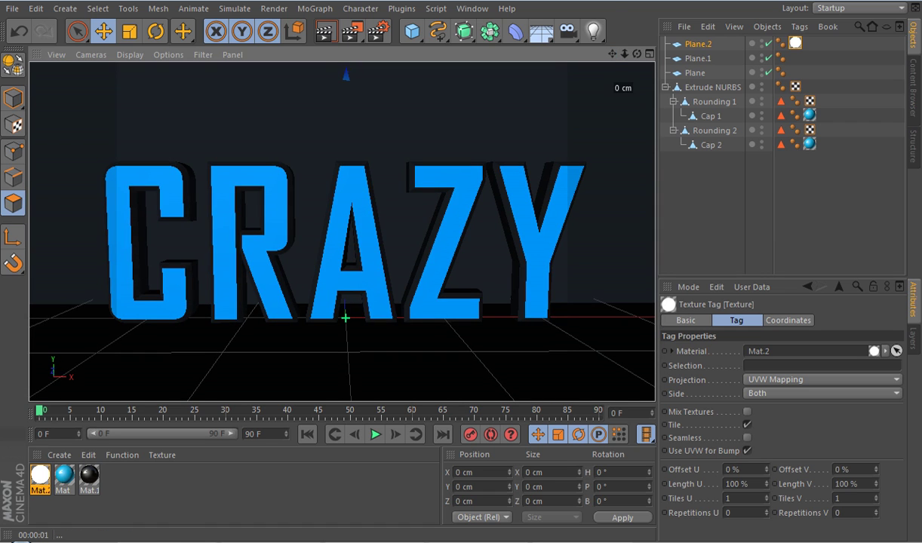
left_click(377, 32)
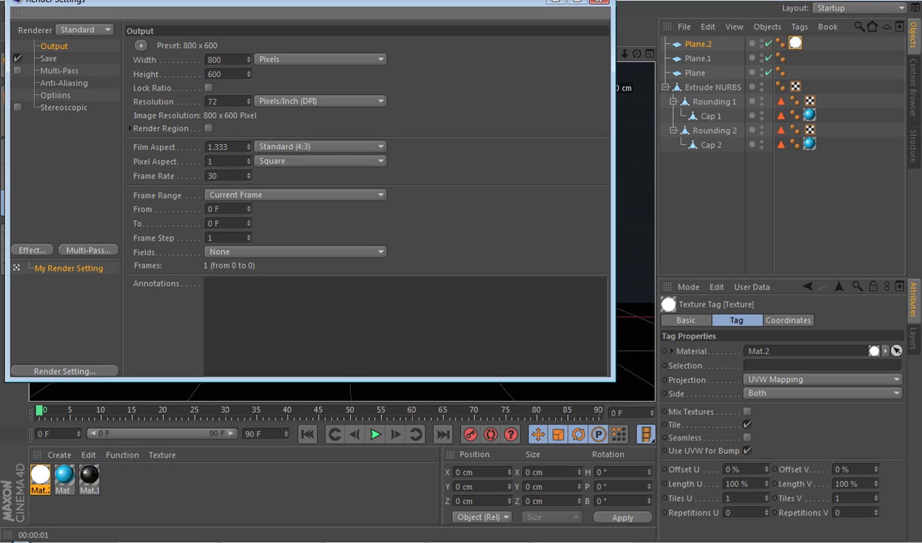
left_click(32, 249)
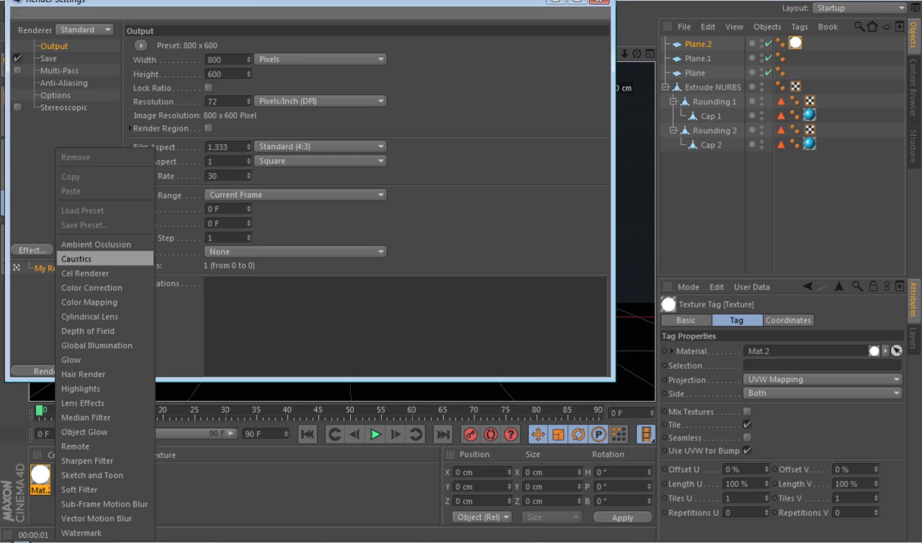
left_click(97, 345)
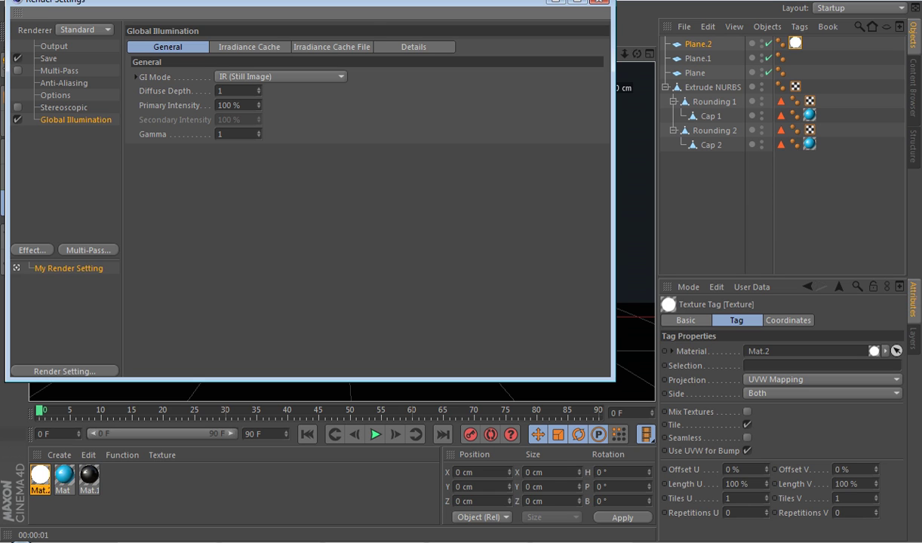
left_click(599, 1)
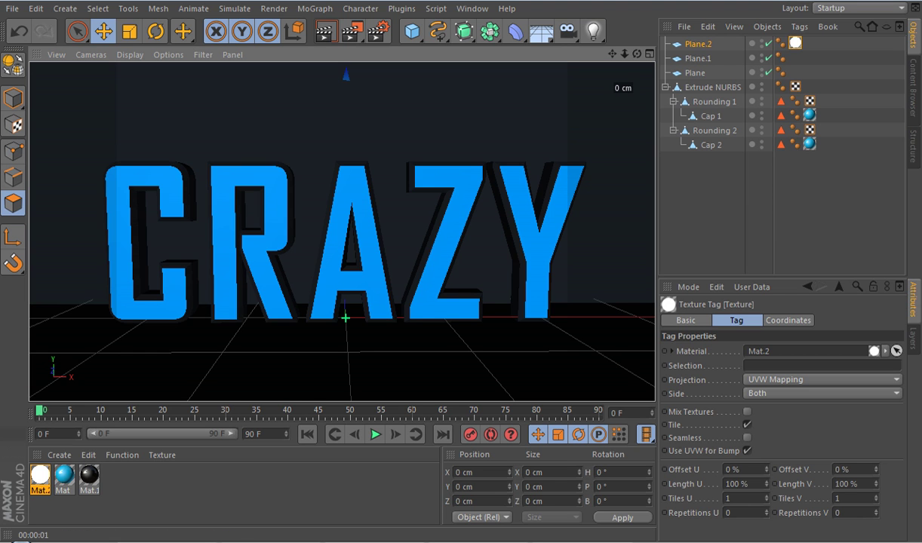
Render the text from the front and from a low side angle to check the global illumination lighting
left_click(325, 31)
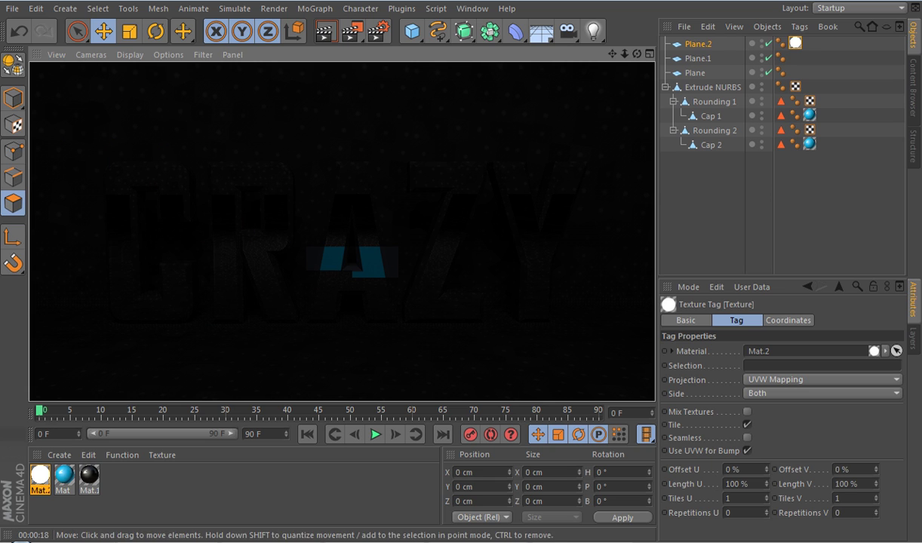
left_click(339, 151)
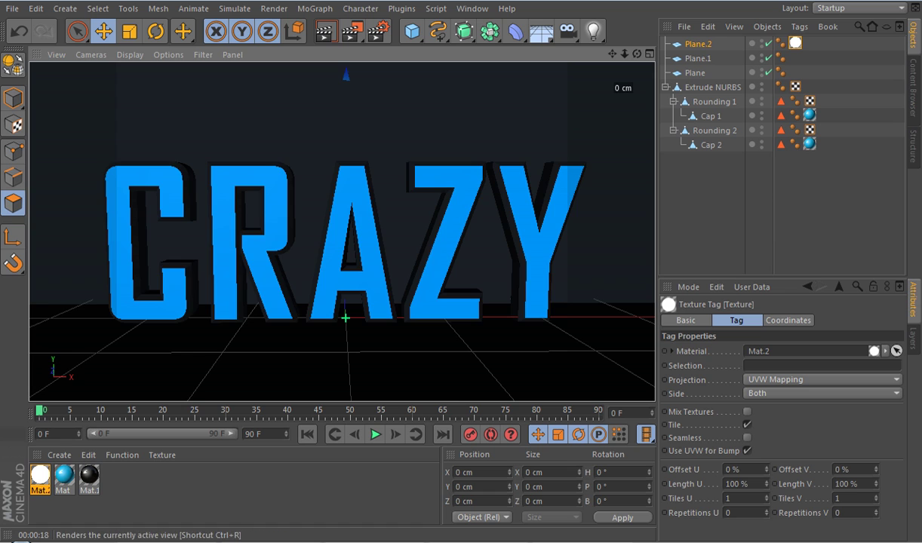
left_click(326, 31)
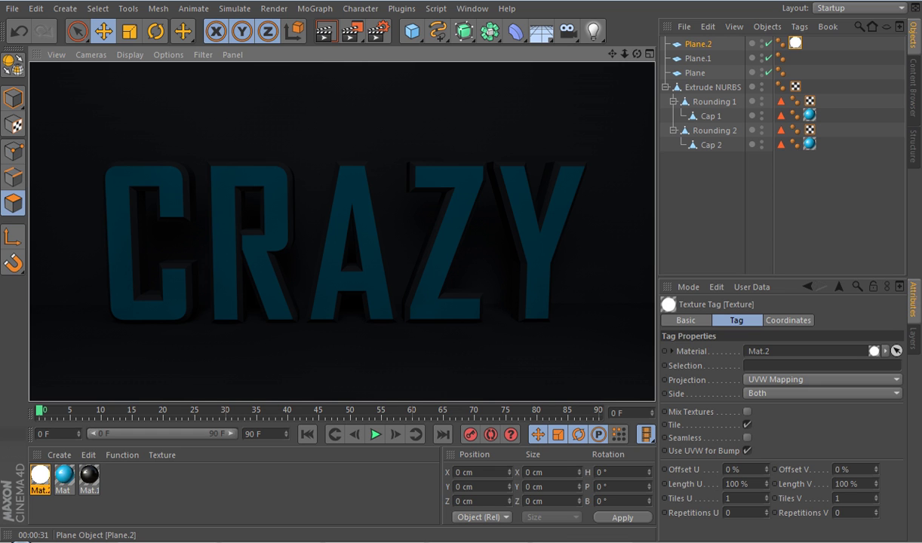
left_click(699, 44)
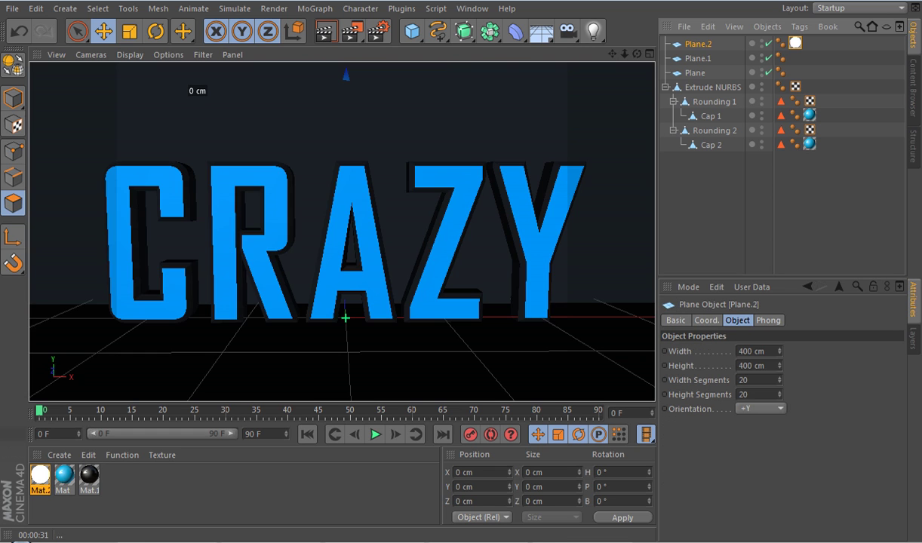
left_click_drag(637, 54, 544, 45)
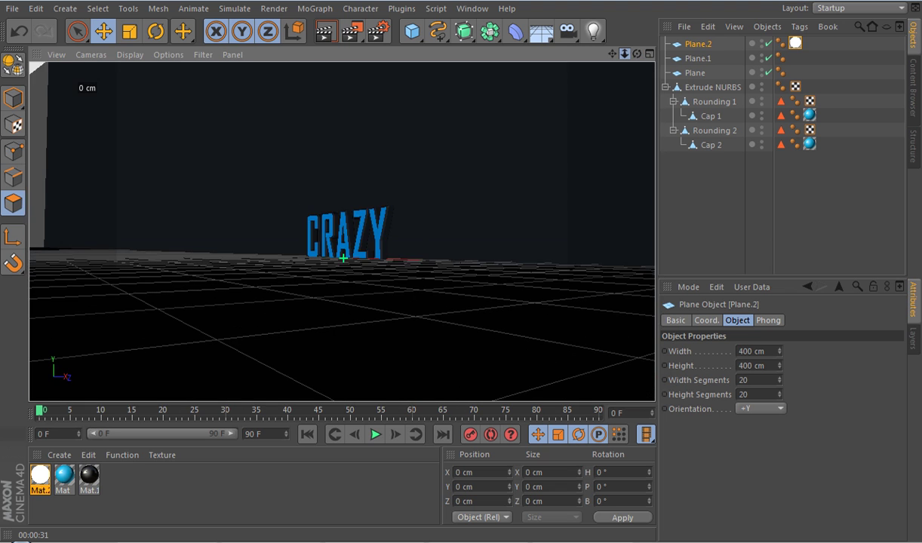
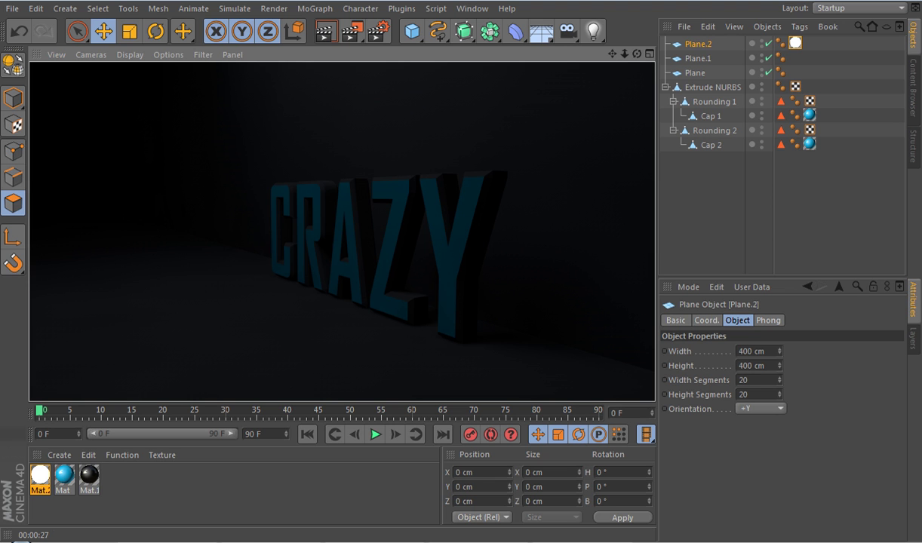
Raise the Luminance brightness of the white plane material above 100% and render the view facing the text
left_click_drag(637, 53, 662, 54)
left_click_drag(613, 54, 611, 0)
left_click_drag(637, 54, 612, 91)
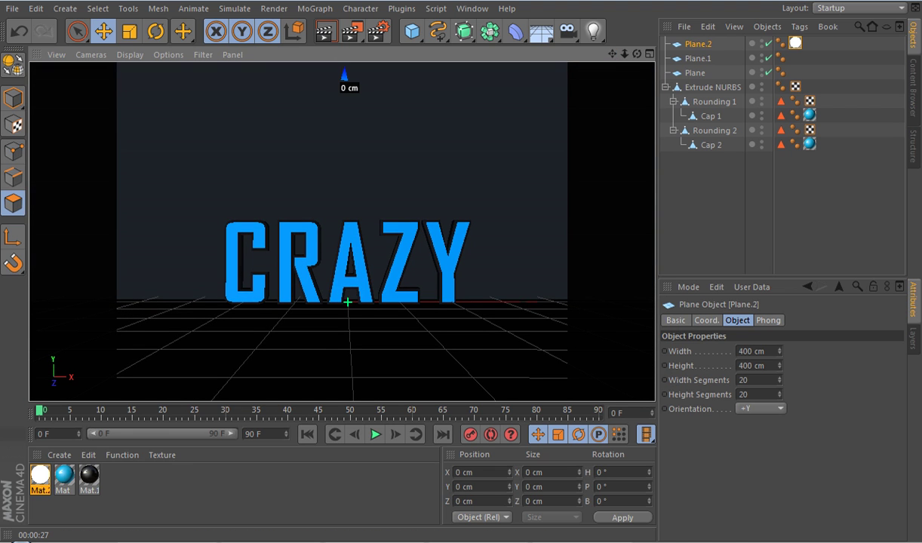
double_click(40, 475)
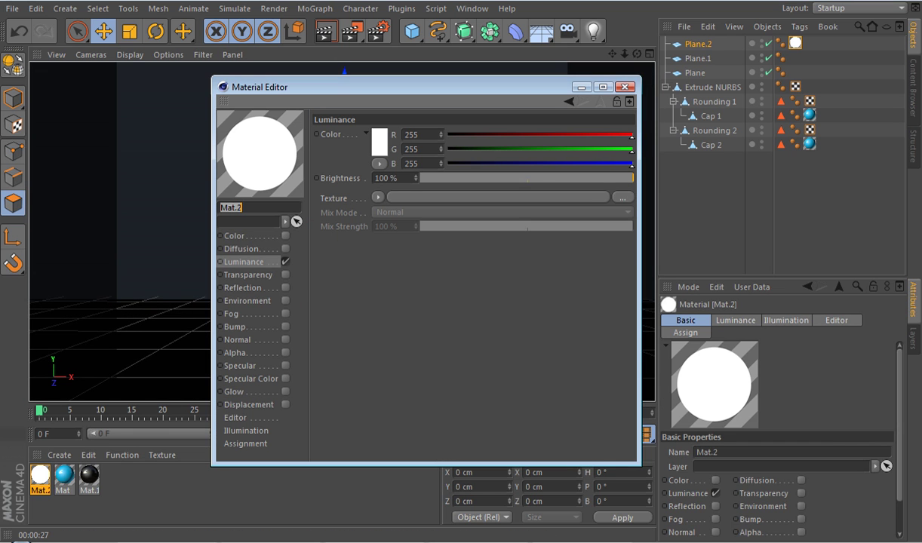
left_click_drag(385, 178, 375, 178)
type("20")
left_click(625, 86)
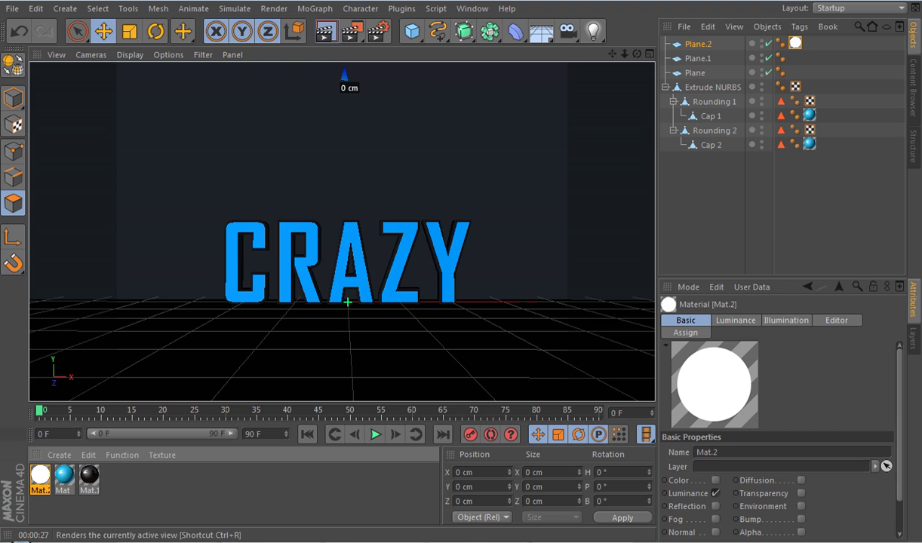
left_click(326, 31)
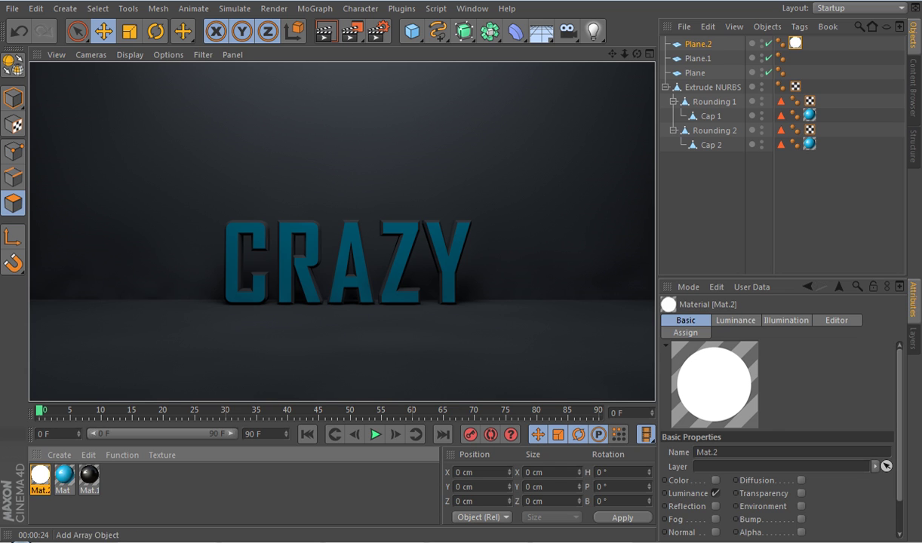
Add a camera, look through it and pull it back to frame the CRAZY text
left_click(568, 30)
left_click(619, 45)
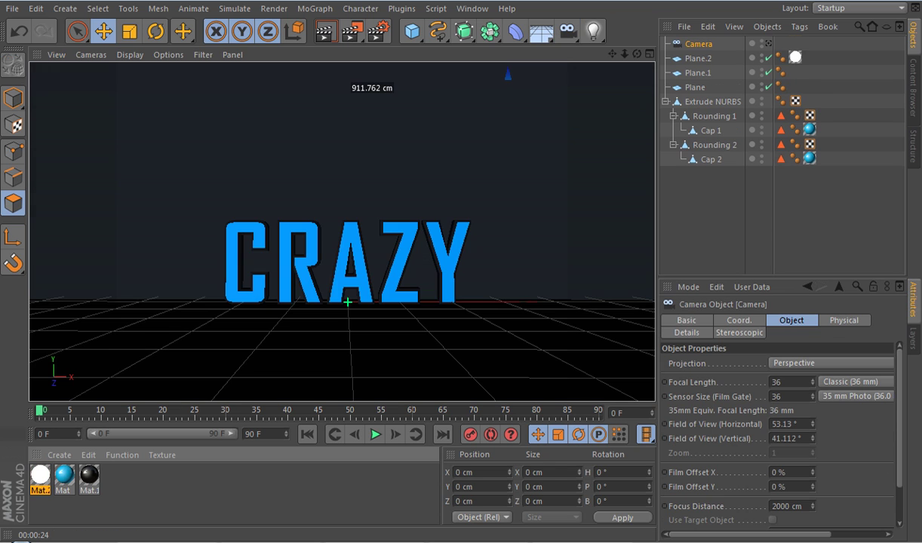
left_click(768, 44)
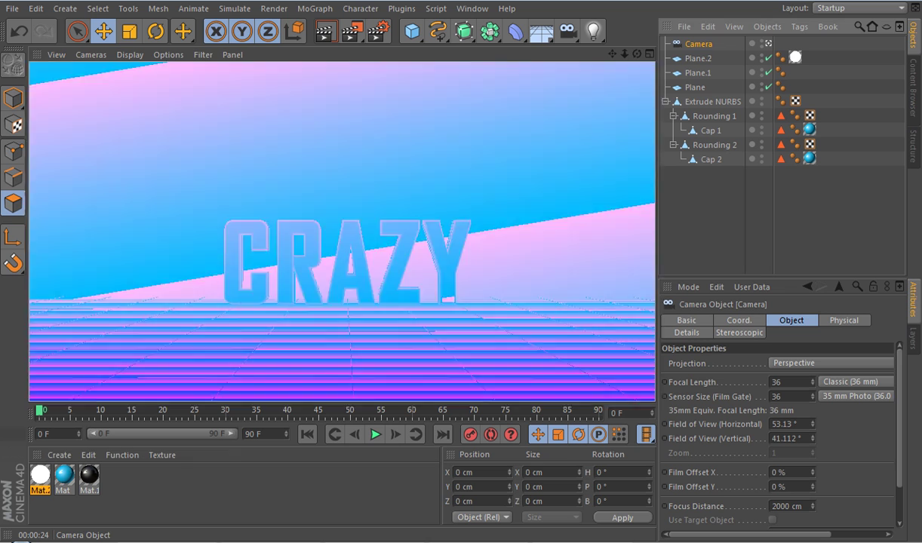
left_click_drag(625, 53, 625, 53)
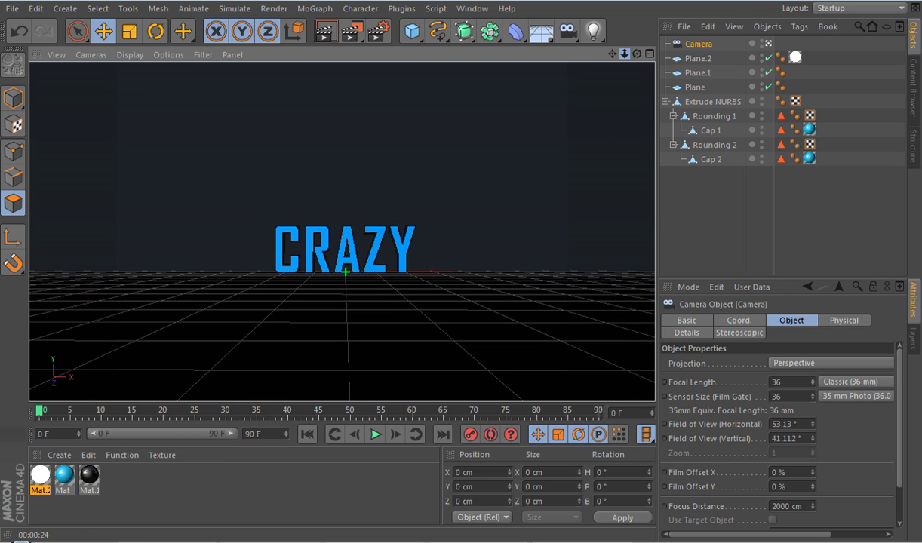
Set the render output size to 1280 × 720 pixels
left_click(352, 30)
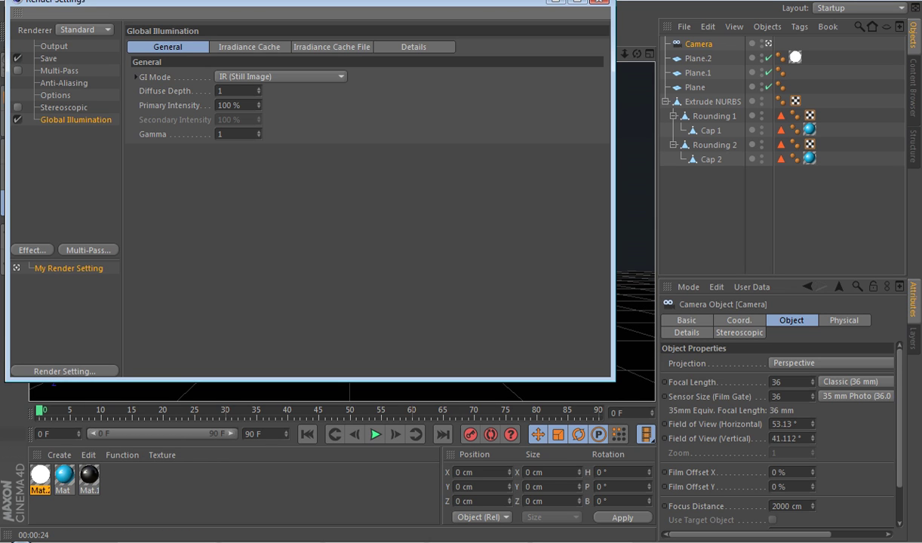
left_click(49, 58)
left_click(54, 46)
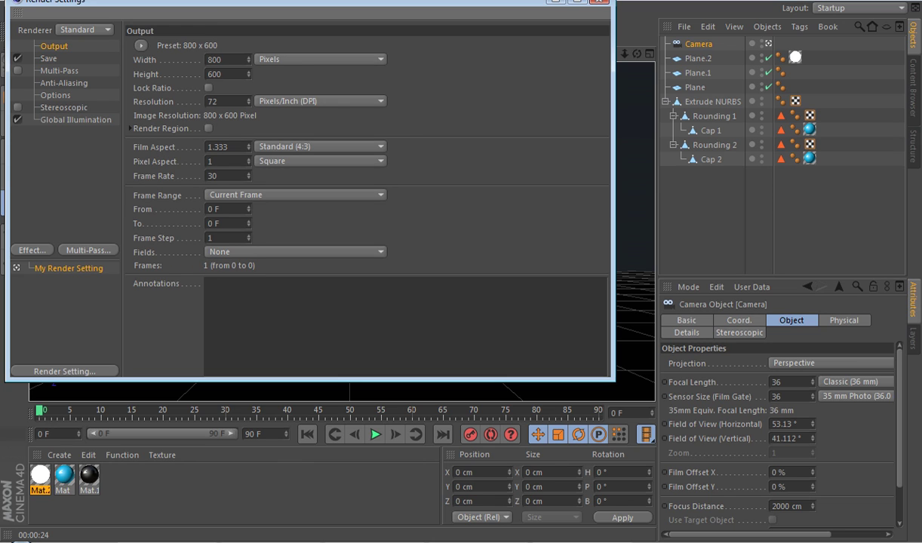
left_click_drag(222, 59, 205, 59)
type("1280")
key("Tab")
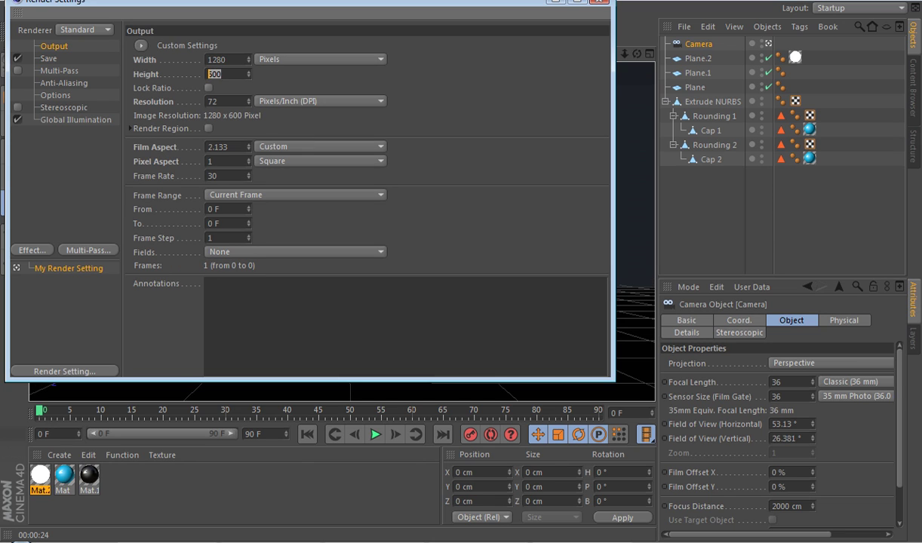
type("720")
key("Tab")
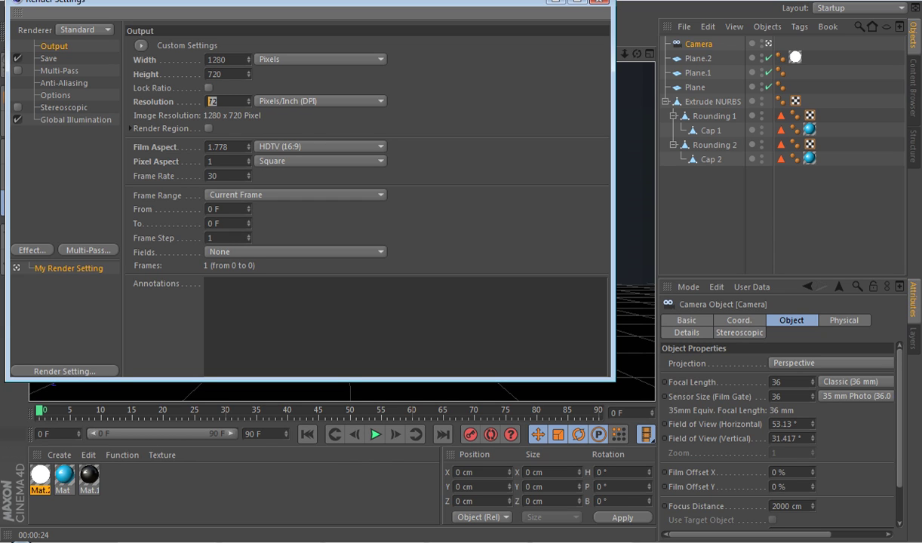
Set the render resolution to 280 DPI and the frame range to Manual, and close the render settings
type("280")
left_click(296, 195)
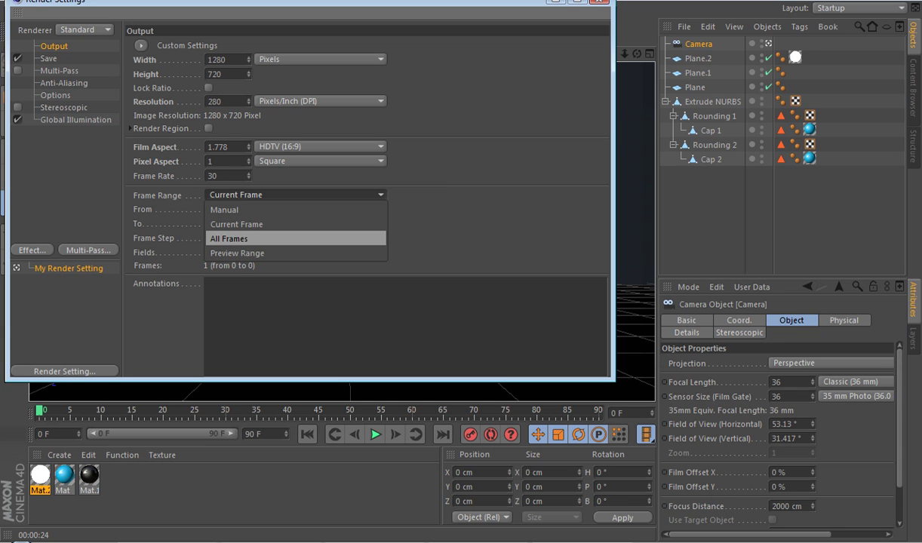
left_click(257, 210)
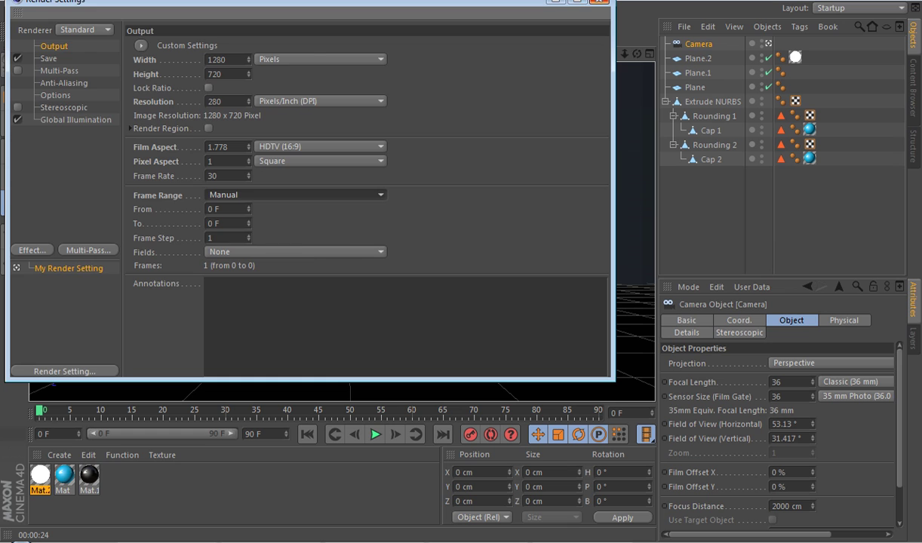
left_click(599, 2)
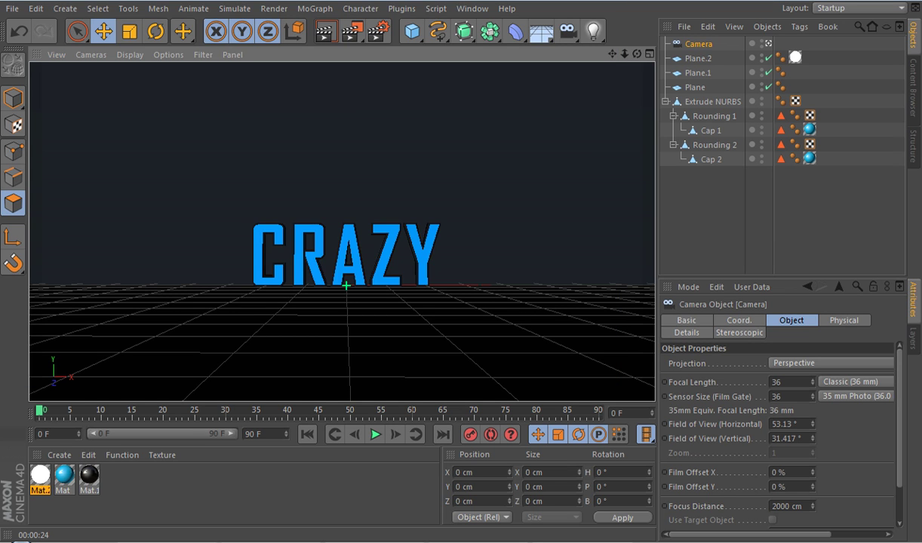
Reset the camera's X, Y and Z position coordinates to 0 cm
left_click_drag(612, 54, 611, 38)
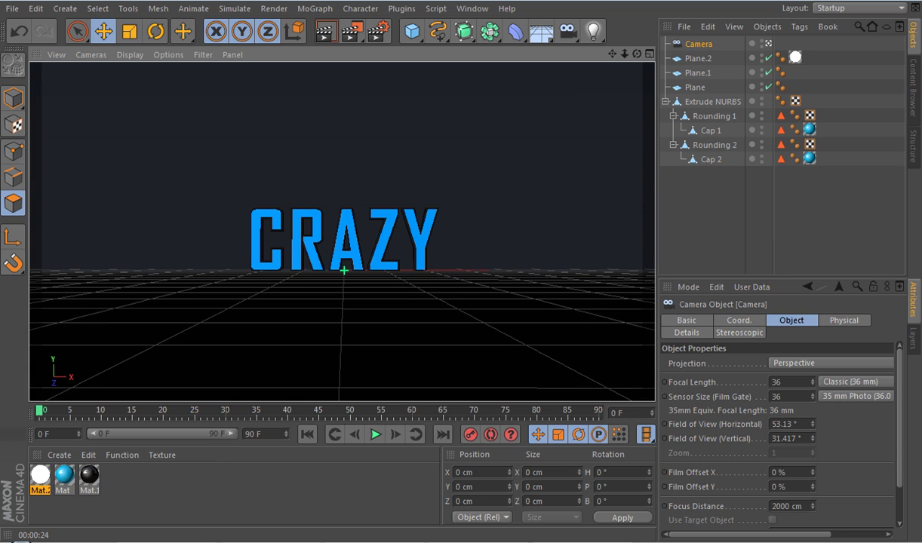
left_click(739, 321)
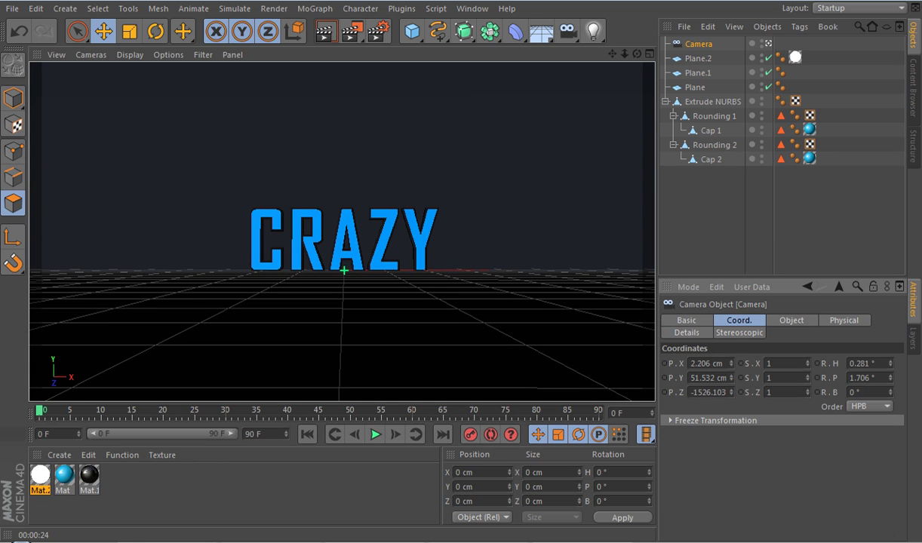
double_click(709, 363)
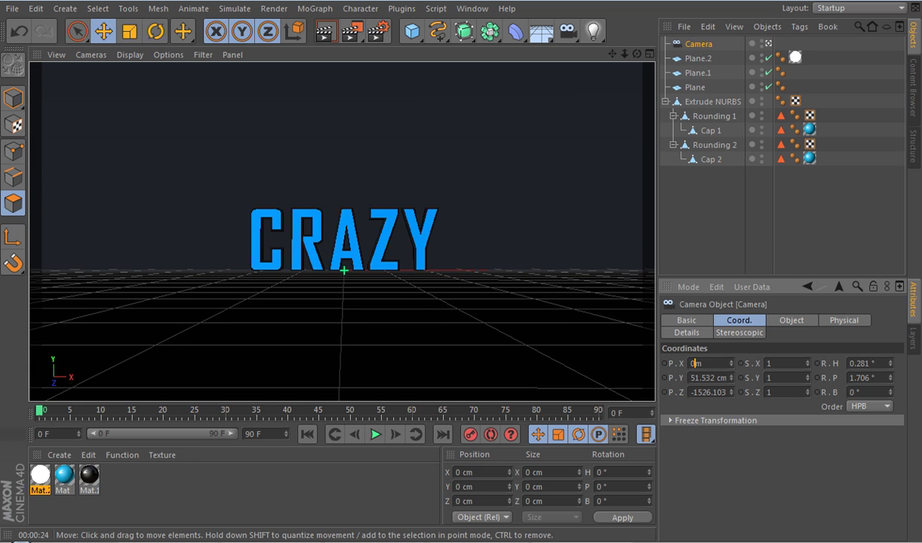
type("0")
key("Tab")
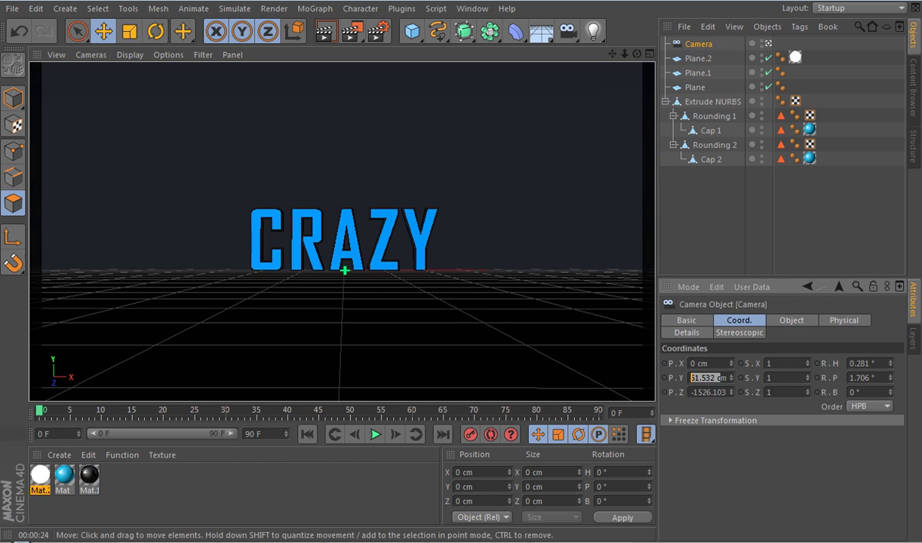
type("0")
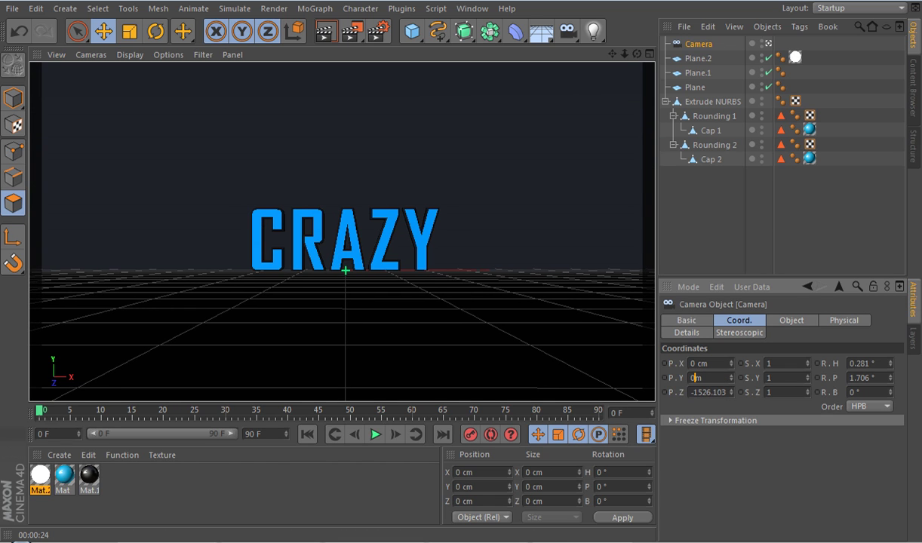
key("Tab")
type("0")
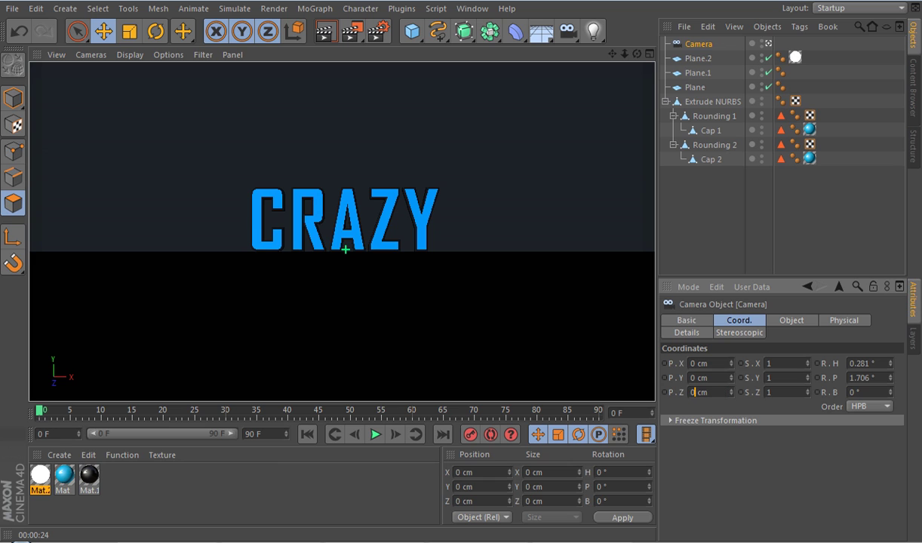
Reposition the camera in front of the text at Y 35 cm and Z -1500 cm
mouse_move(731, 379)
left_mouse_down()
mouse_move(731, 361)
mouse_move(732, 394)
left_mouse_up()
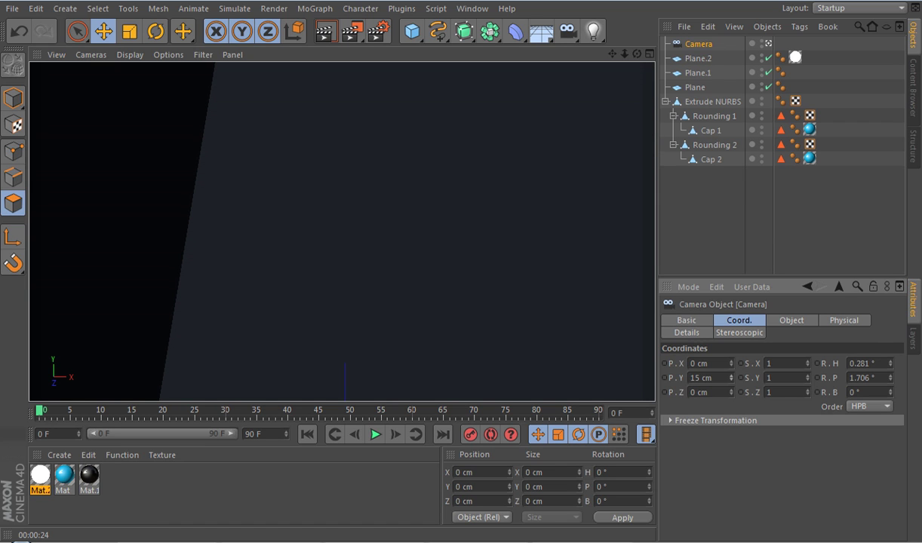
left_click_drag(731, 392, 731, 542)
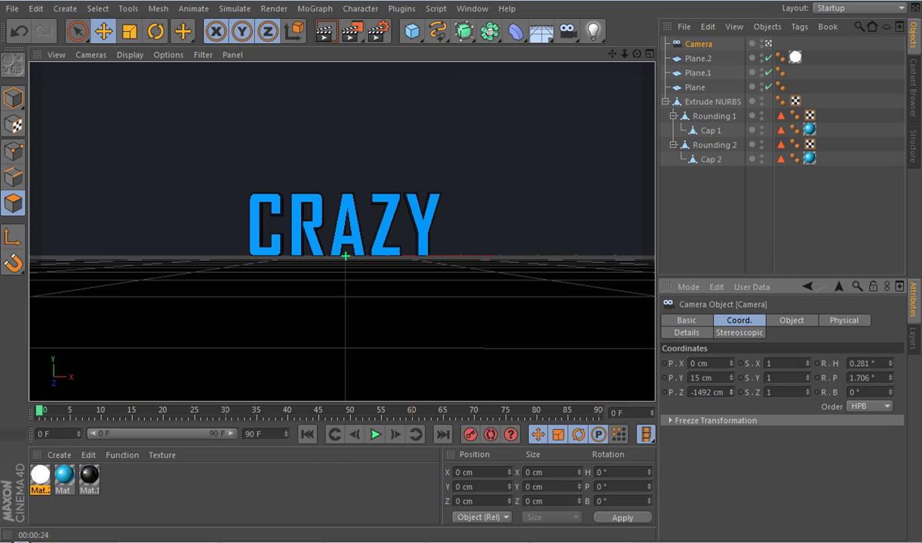
left_click_drag(731, 392, 730, 395)
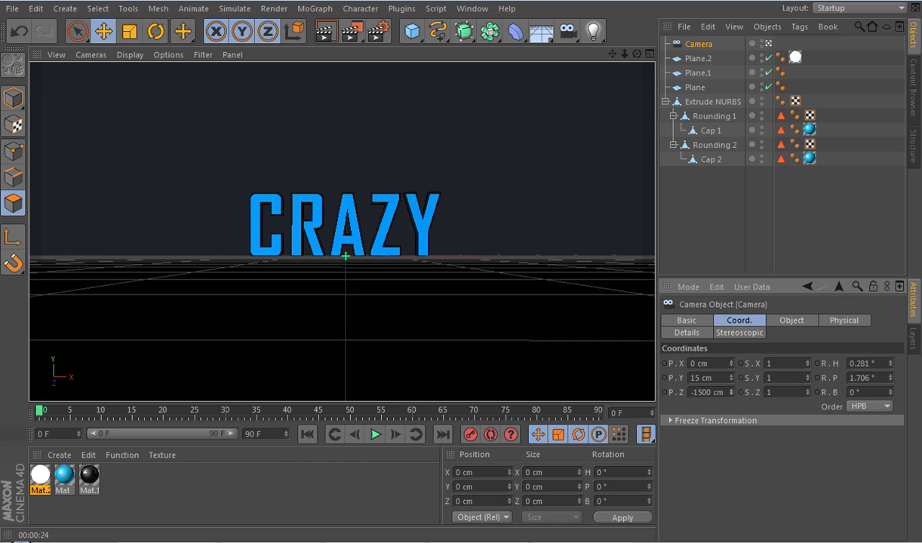
left_click_drag(731, 378, 732, 370)
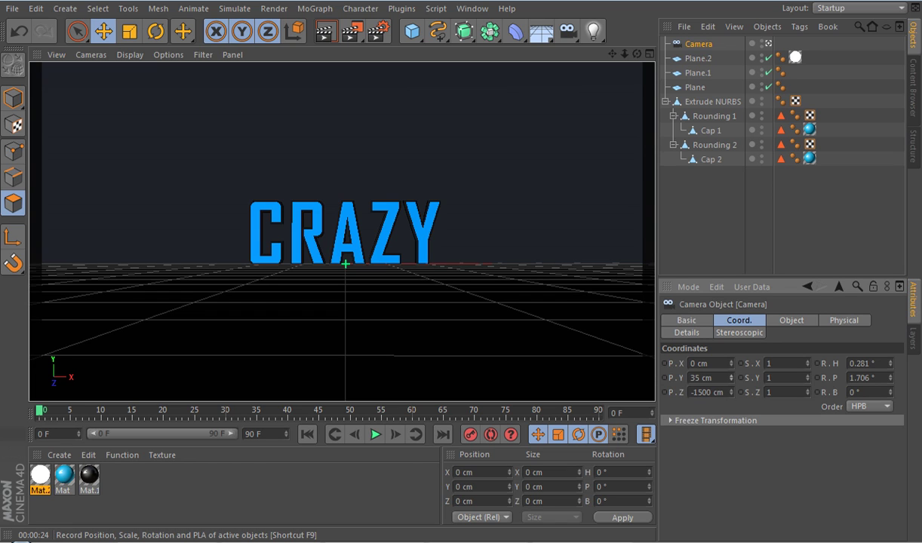
Record a camera keyframe at frame 0, and at frame 50 move the camera in until CRAZY nearly fills the frame
left_click(471, 435)
left_click_drag(39, 412, 349, 412)
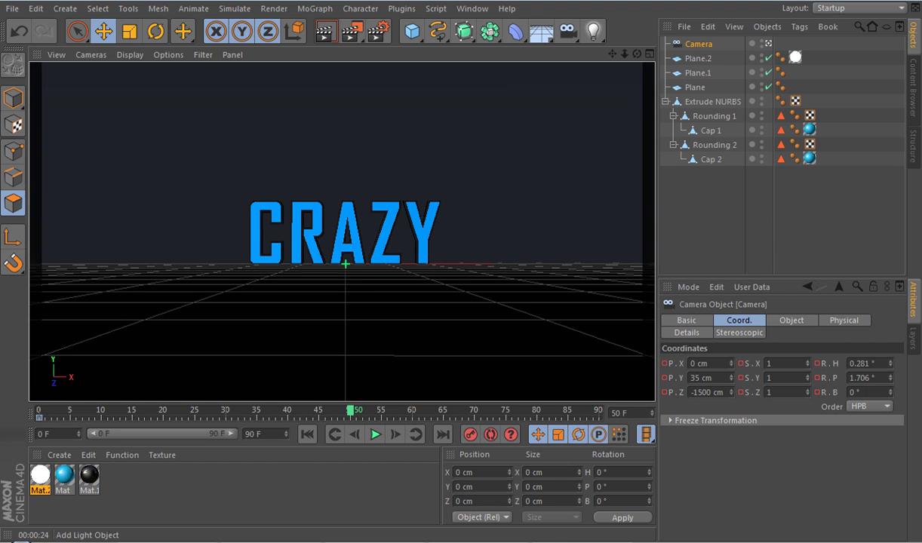
left_click_drag(625, 54, 761, 54)
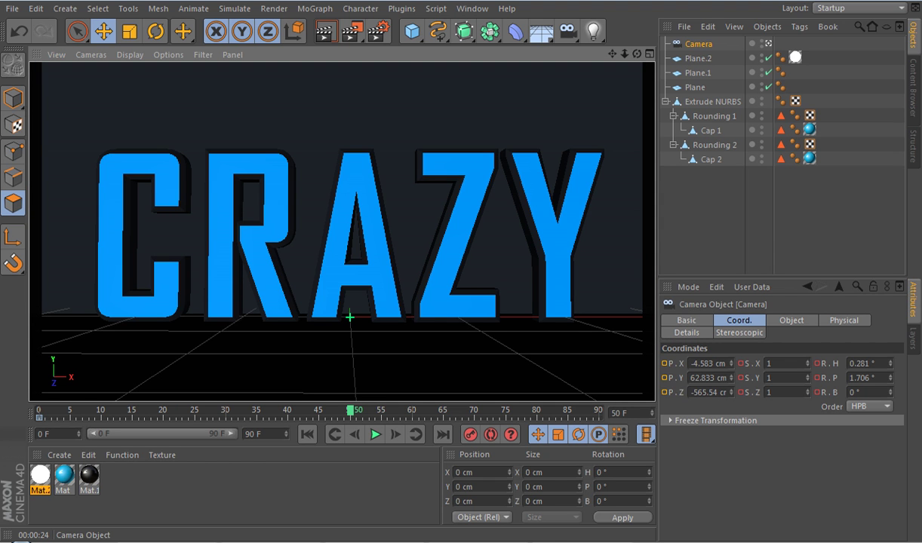
Leave the camera view, roll the camera a full turn about its viewing axis and record a keyframe at frame 50
left_click(769, 43)
left_click_drag(637, 55, 516, 76)
left_click_drag(613, 53, 778, 6)
left_click(156, 31)
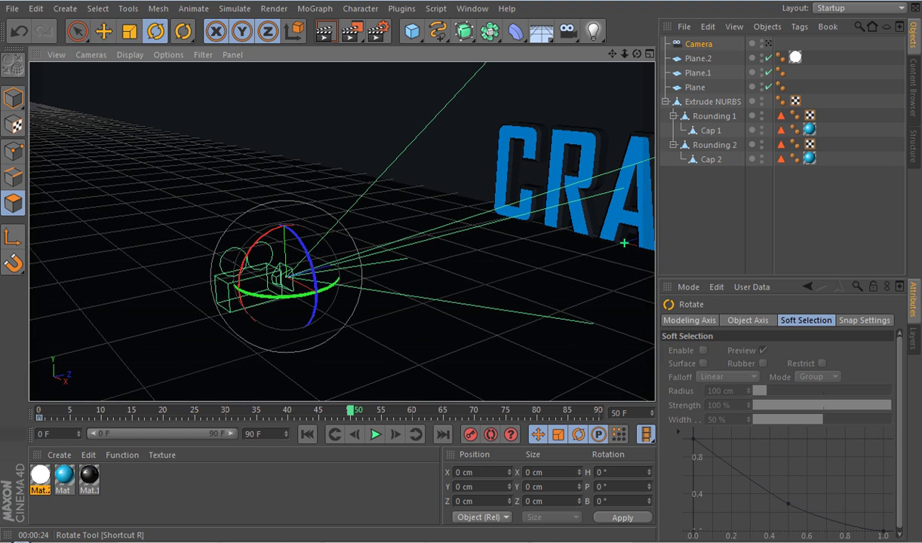
left_click_drag(316, 288, 316, 281)
left_click_drag(303, 90, 307, 239)
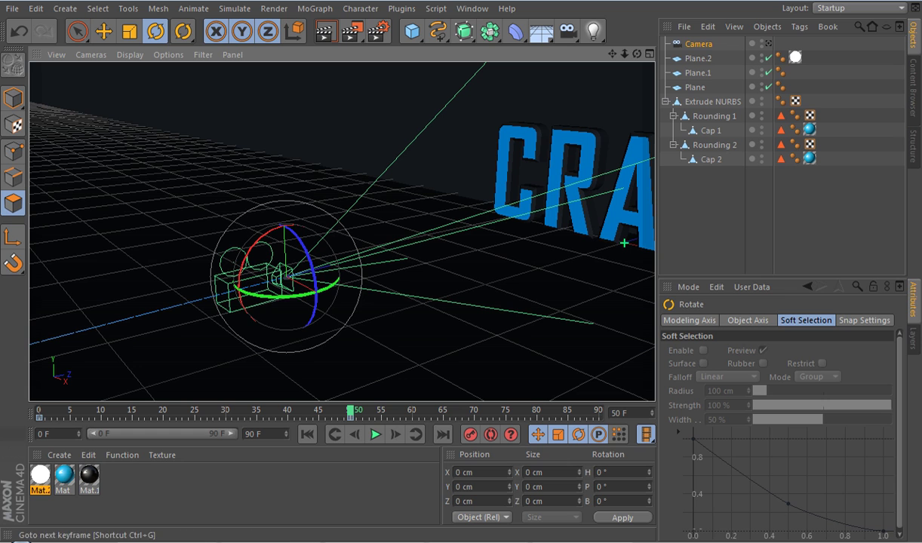
Look through the camera and scrub the timeline to review the roll between frames 0 and 50
left_click_drag(350, 413, 170, 412)
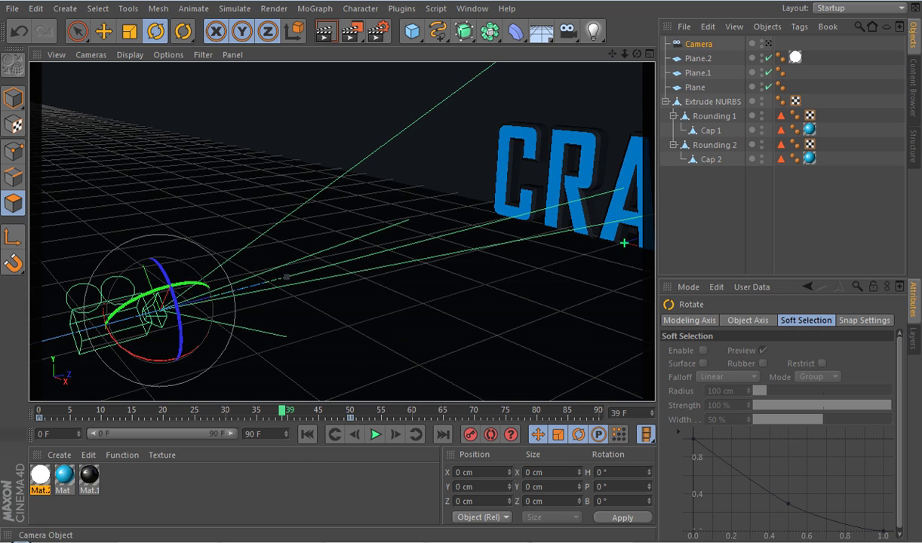
left_click(768, 44)
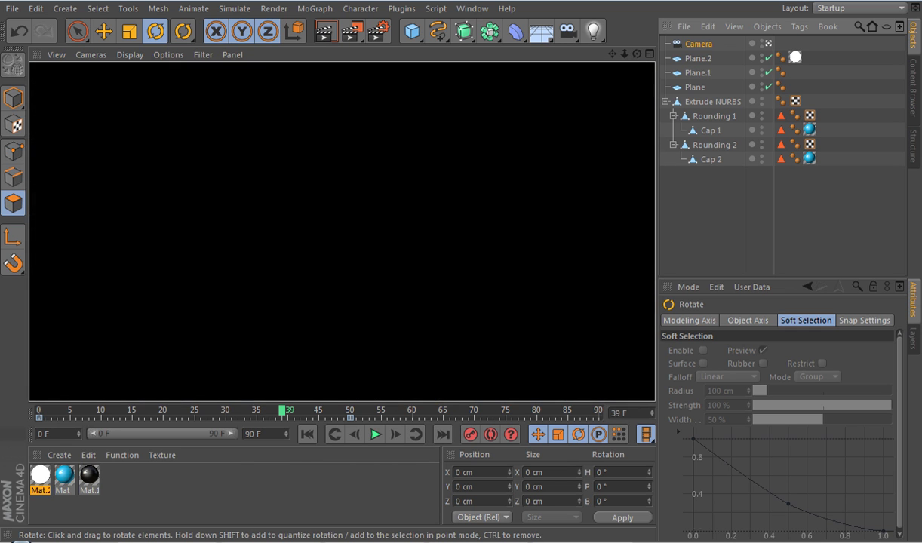
left_click_drag(625, 54, 520, 72)
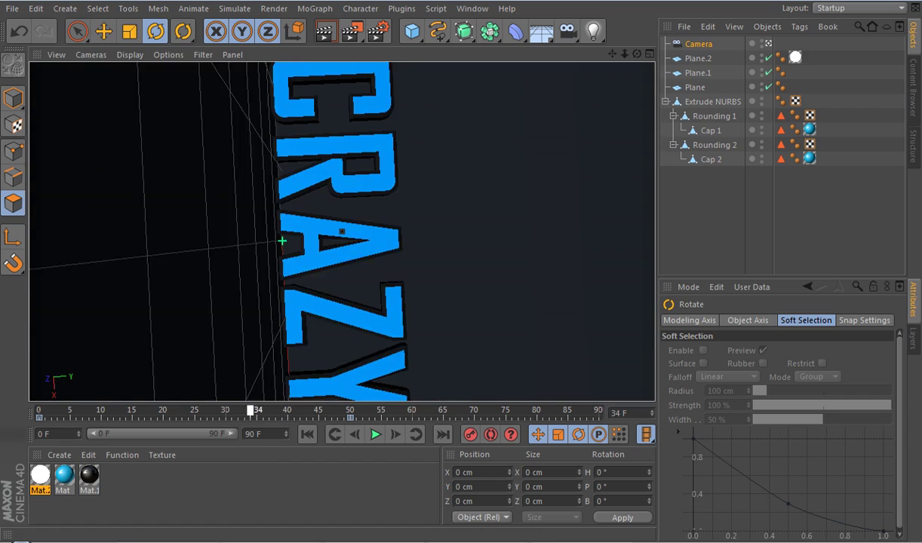
left_click_drag(249, 410, 151, 411)
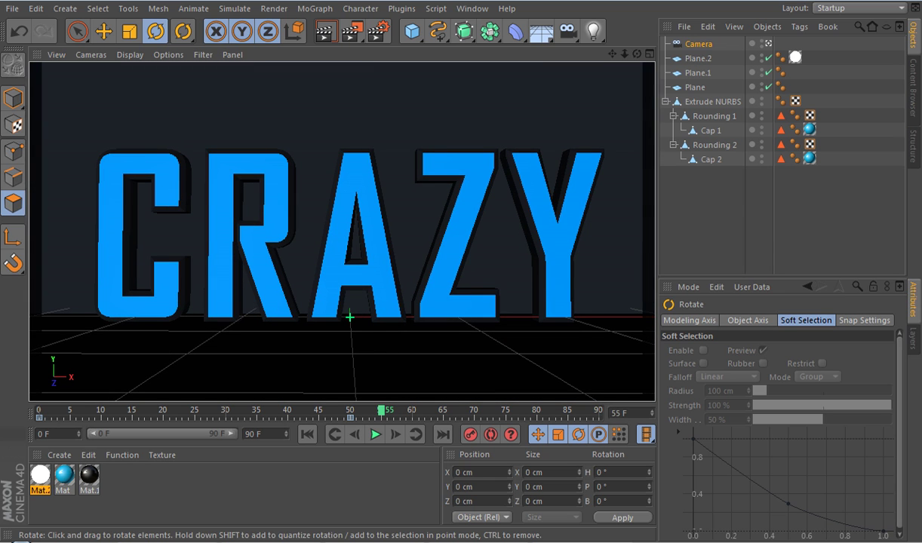
At frame 65, swing the camera to an angled close view of the letter C and record a keyframe
left_click_drag(382, 410, 450, 410)
left_click_drag(469, 411, 444, 410)
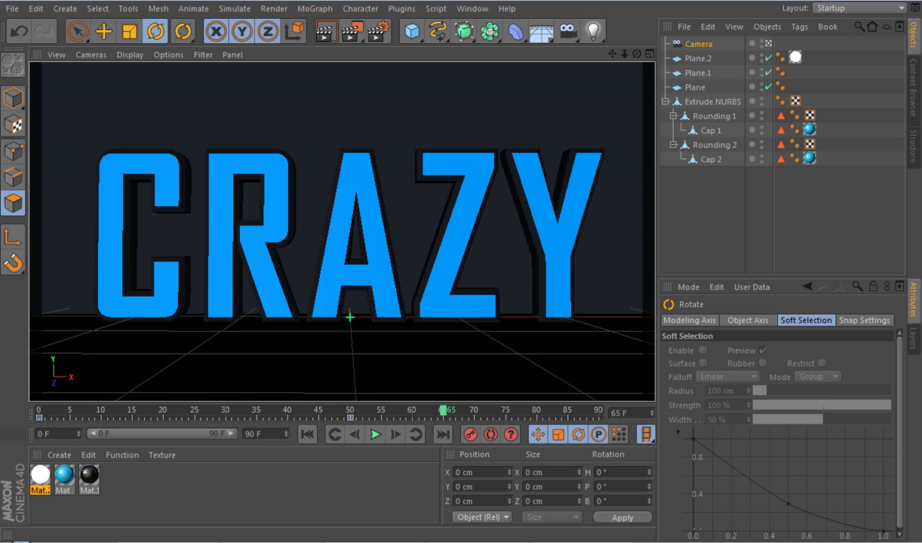
middle_click_drag(350, 317, 545, 327, "alt")
mouse_move(638, 54)
left_mouse_down()
mouse_move(660, 55)
mouse_move(620, 54)
left_mouse_up()
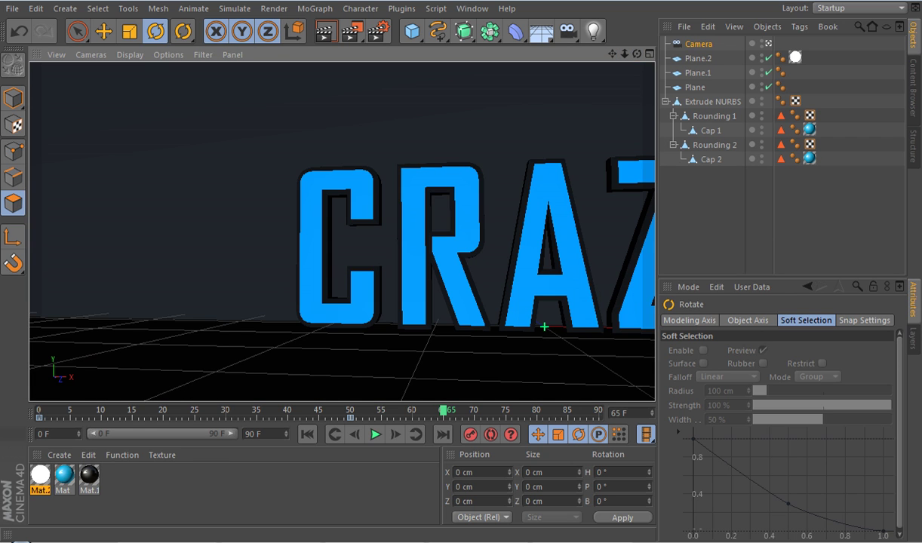
left_click_drag(544, 327, 626, 329, "alt")
left_click_drag(544, 327, 502, 329, "alt")
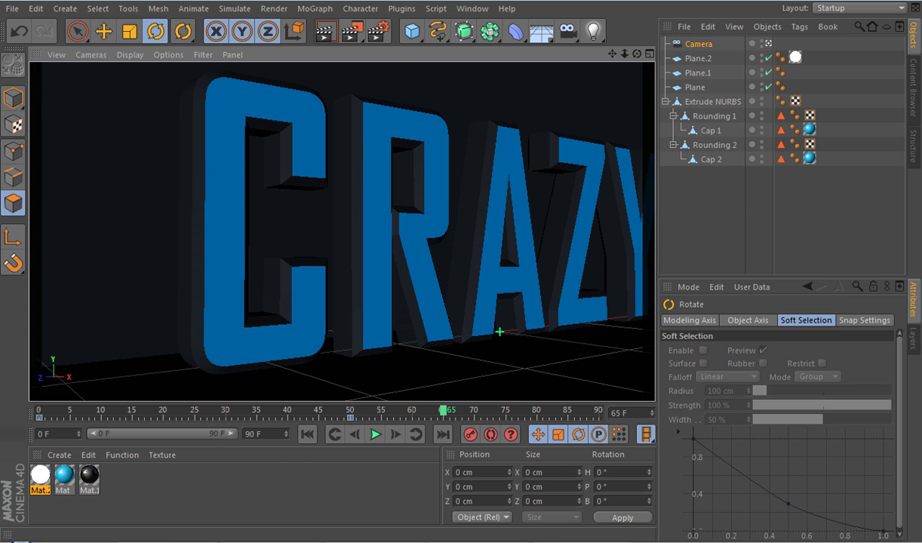
left_click(471, 434)
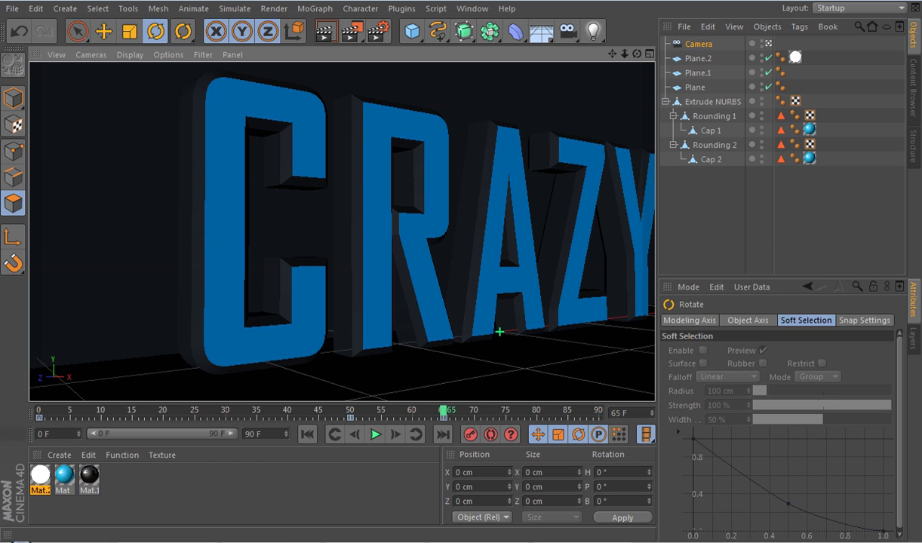
Extend the animation length to 150 frames and shift the preview range to 13–130 F
left_click_drag(252, 435, 246, 435)
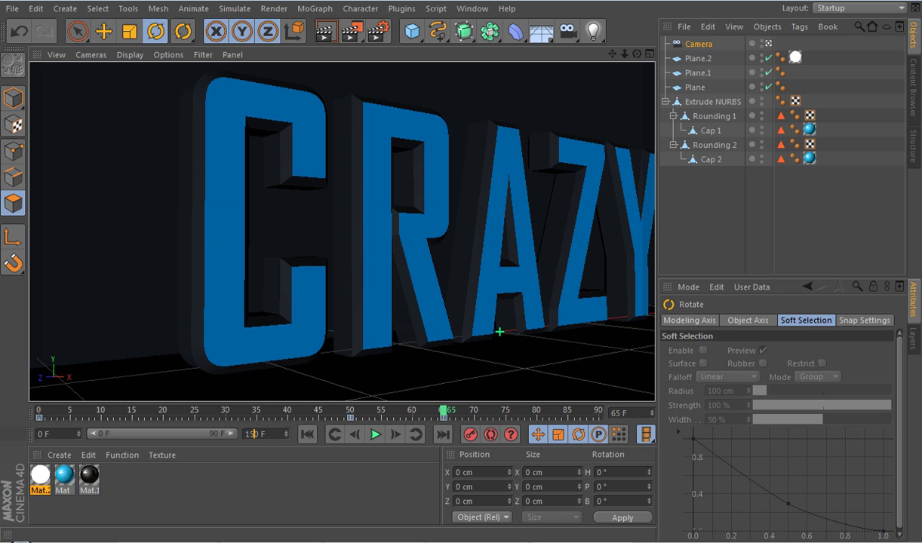
left_click(140, 434)
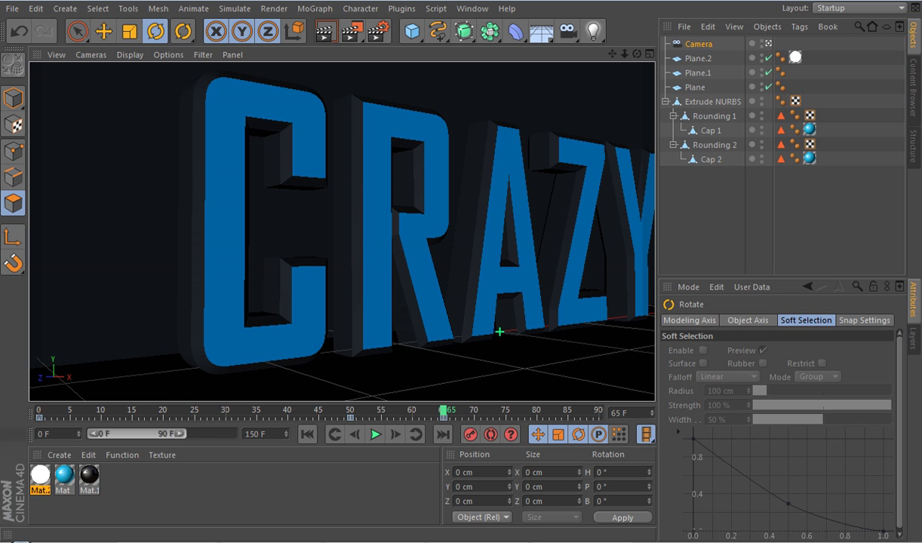
left_click_drag(139, 434, 103, 434)
At frame 105, orbit the camera to an angled view from the letter Y's side, pull back slightly and record a keyframe
left_click_drag(288, 411, 330, 412)
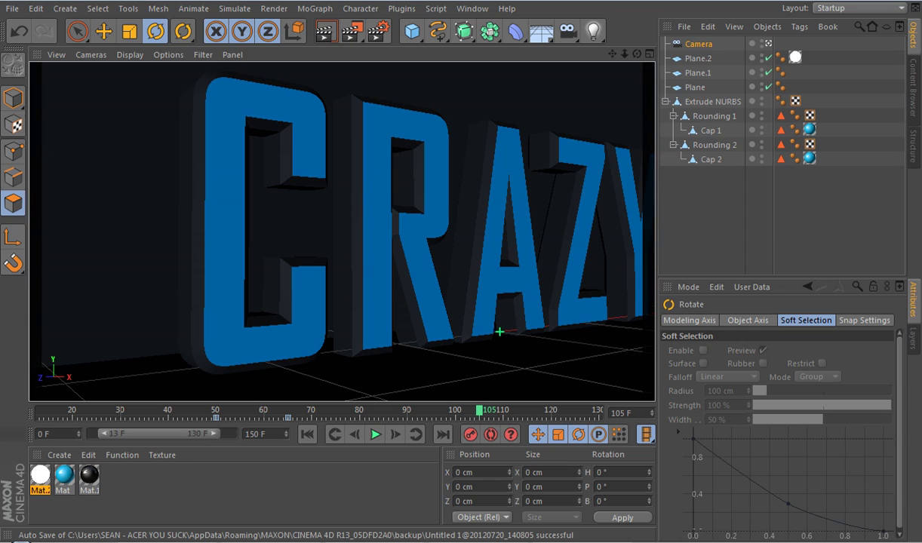
left_click_drag(637, 53, 383, 68)
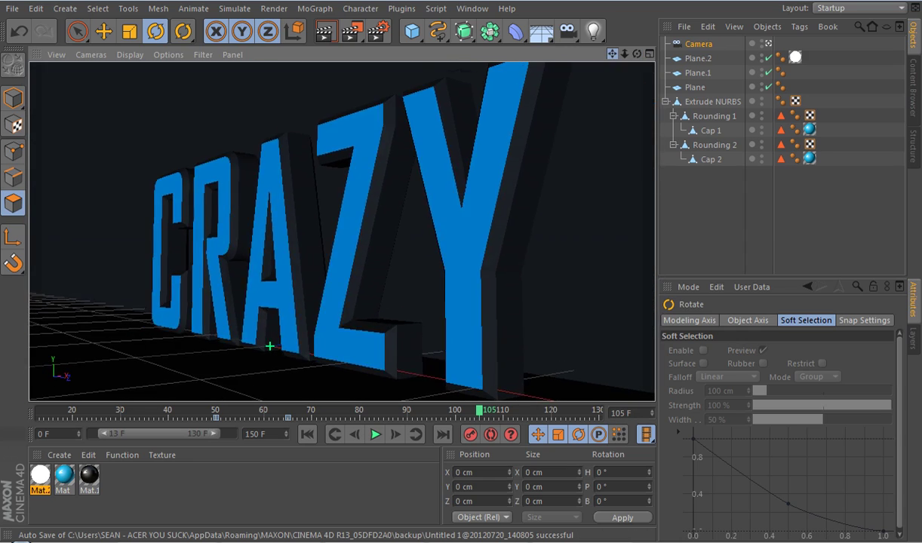
left_click_drag(625, 53, 593, 53)
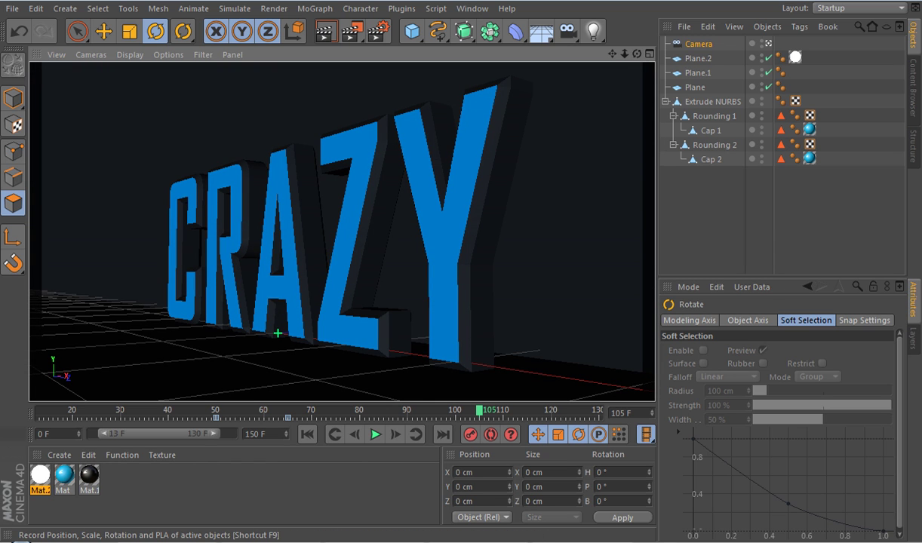
left_click(471, 435)
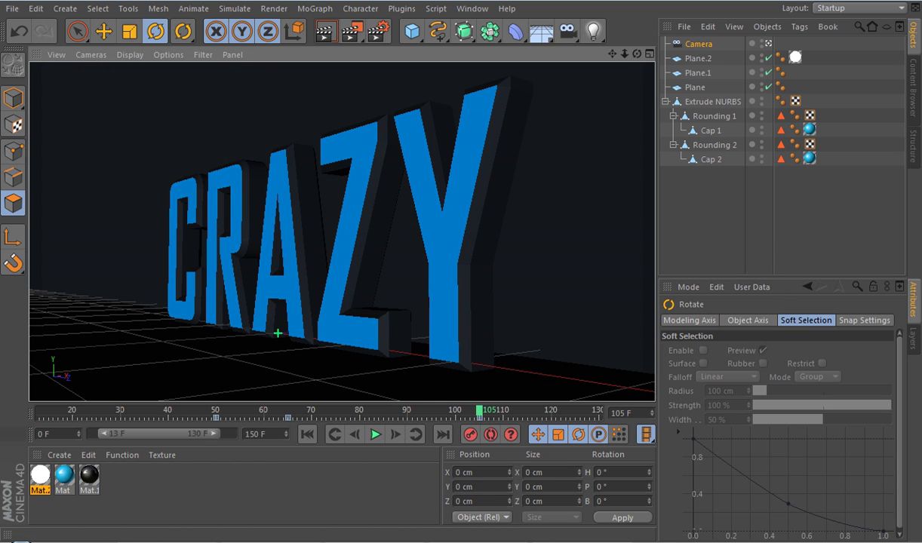
At frame 118, push the camera forward past the text until only the dark background fills the view, and keyframe it
mouse_move(479, 411)
left_mouse_down()
mouse_move(243, 410)
mouse_move(542, 410)
left_mouse_up()
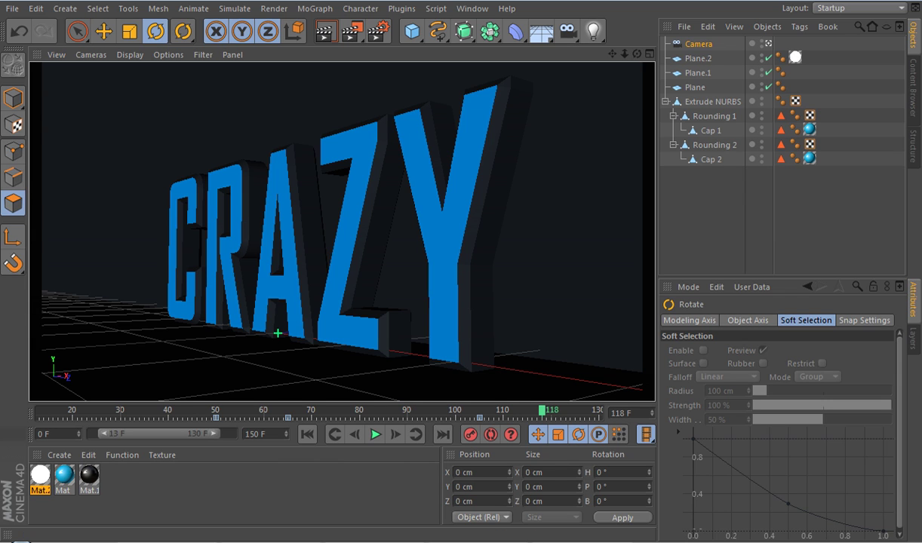
mouse_move(625, 53)
left_mouse_down()
mouse_move(724, 61)
mouse_move(640, 53)
mouse_move(655, 54)
left_mouse_up()
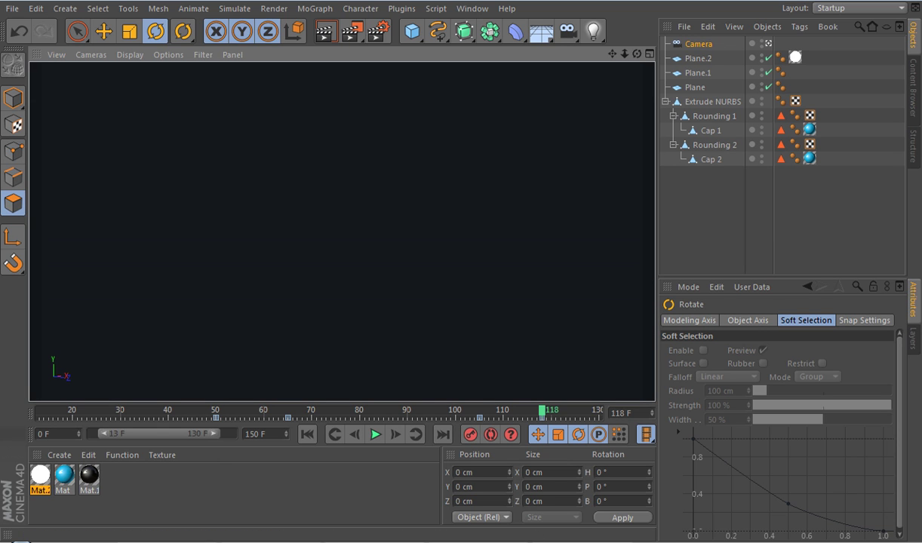
Set the preview range start back to 0 F and play the camera animation from frame 0
left_click_drag(104, 434, 90, 434)
left_click(40, 411)
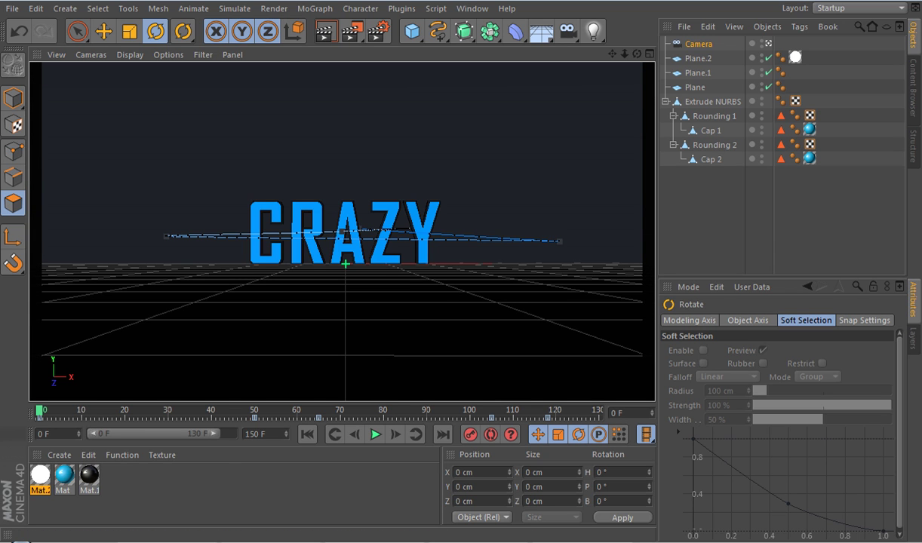
left_click(375, 434)
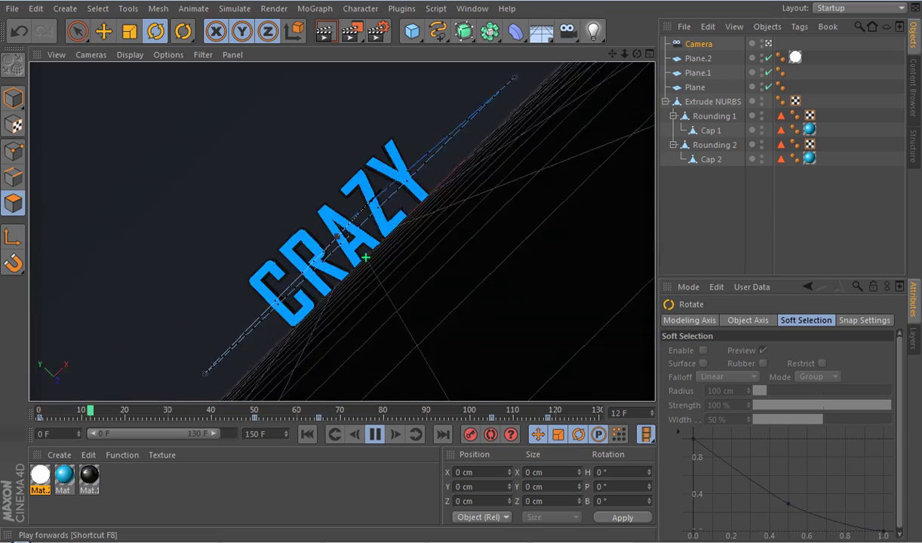
Stop the animation at frame 18, leave the camera's view and frame the whole text from a close, low angle on the C side
left_click(375, 434)
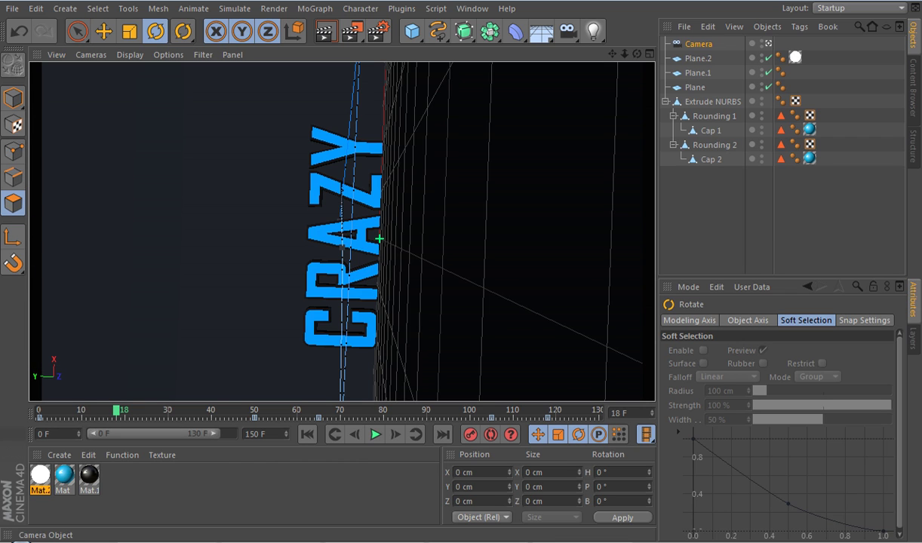
left_click(768, 44)
left_click_drag(624, 54, 539, 54)
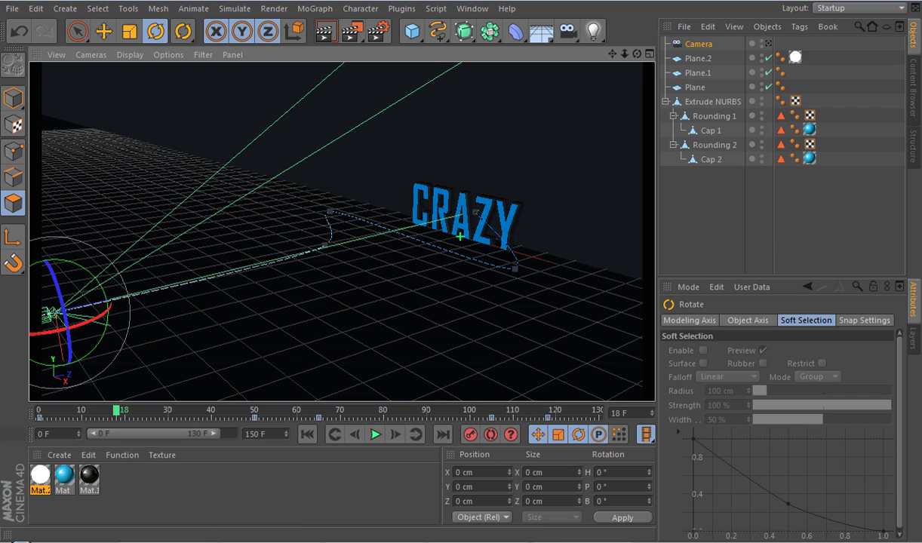
left_click_drag(625, 54, 717, 56)
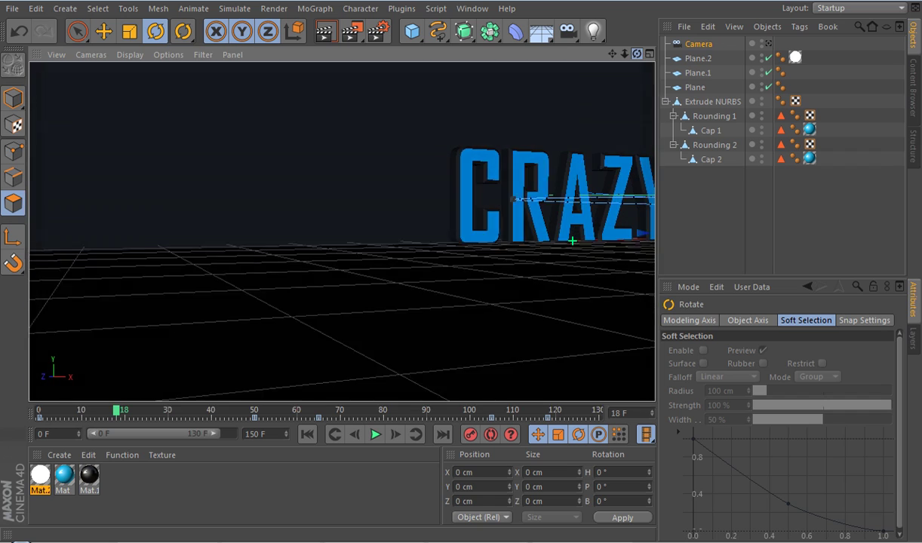
left_click_drag(638, 144, 638, 148)
left_click_drag(612, 53, 366, 69)
left_click_drag(625, 54, 738, 55)
left_click_drag(656, 53, 687, 74)
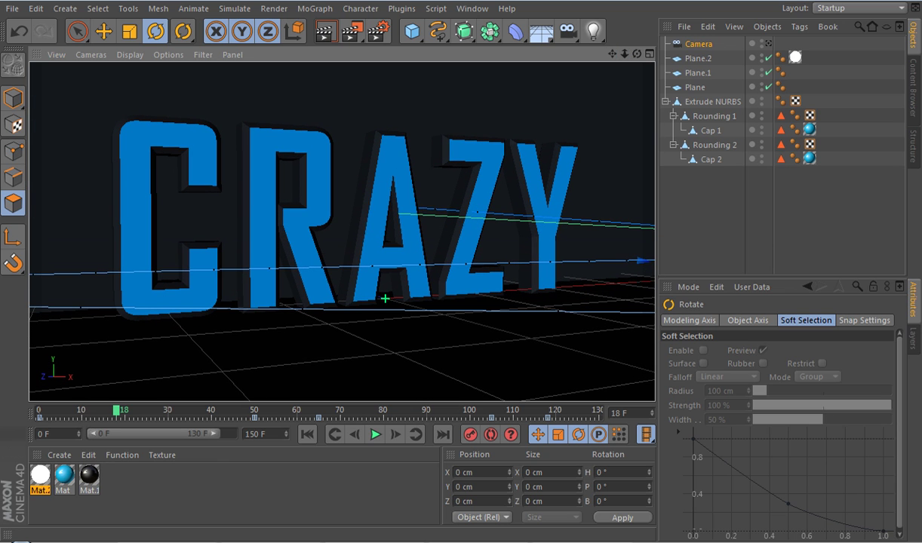
mouse_move(625, 54)
left_mouse_down()
mouse_move(573, 53)
mouse_move(634, 54)
mouse_move(604, 40)
mouse_move(628, 45)
left_mouse_up()
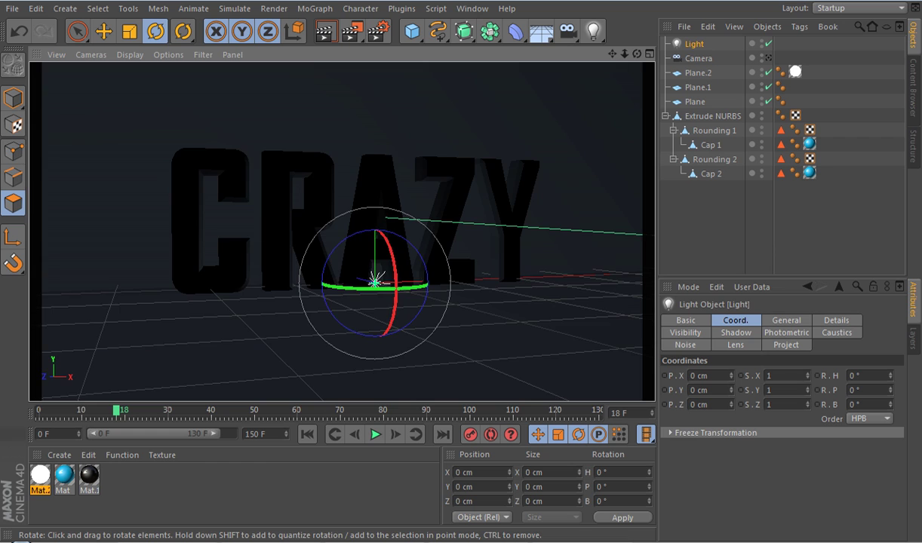
Add a light, move it above and in front of the text to X 100, Y 210, Z -220 cm, and render the view
key("e")
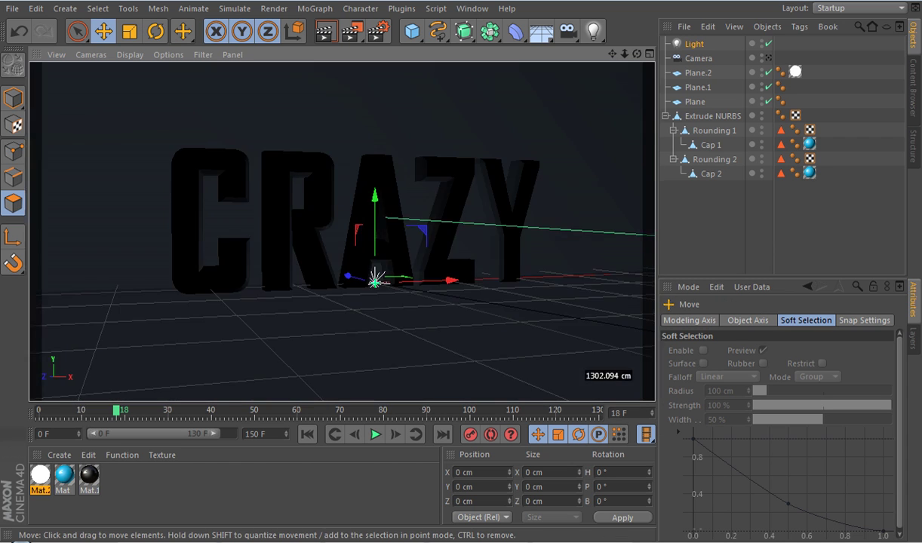
left_click_drag(375, 219, 391, 194)
left_click_drag(347, 124, 429, 86)
left_click_drag(528, 76, 624, 79)
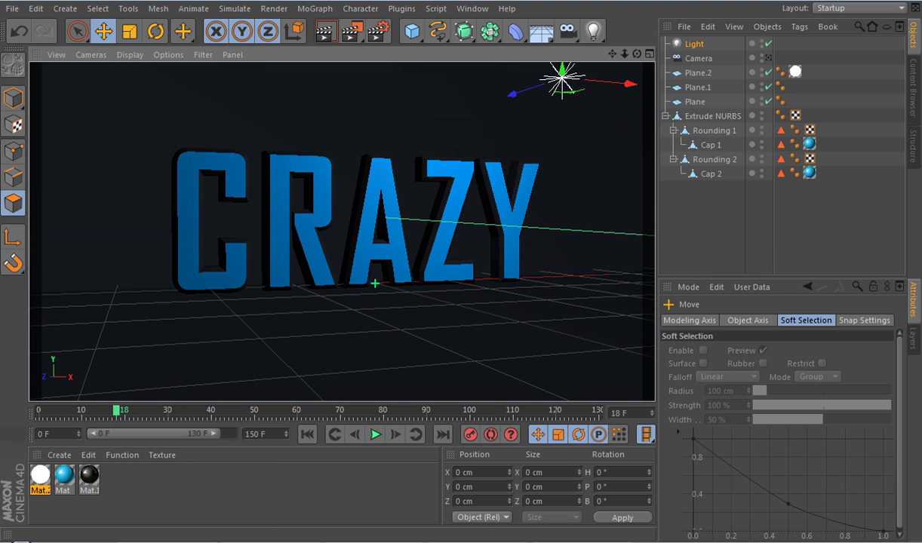
left_click(325, 31)
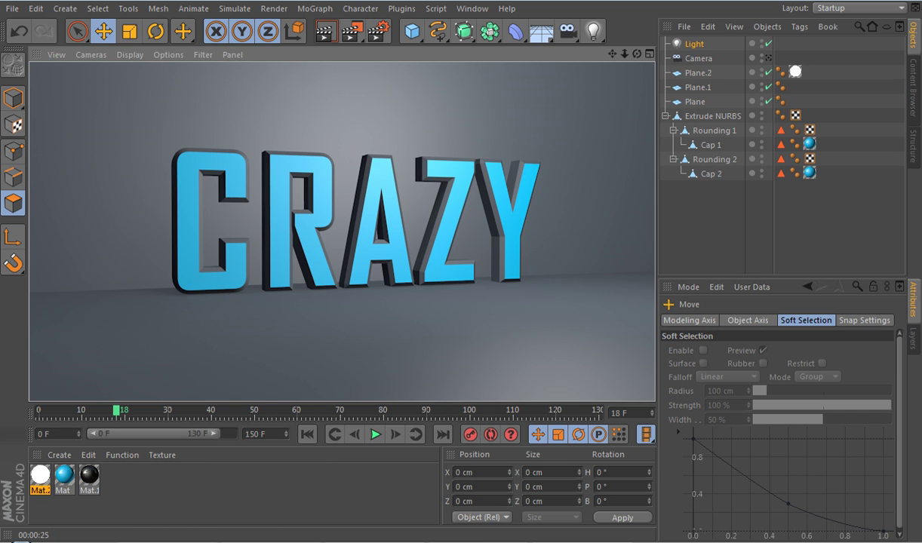
Delete the light and render the view lit by global illumination alone
left_click(694, 43)
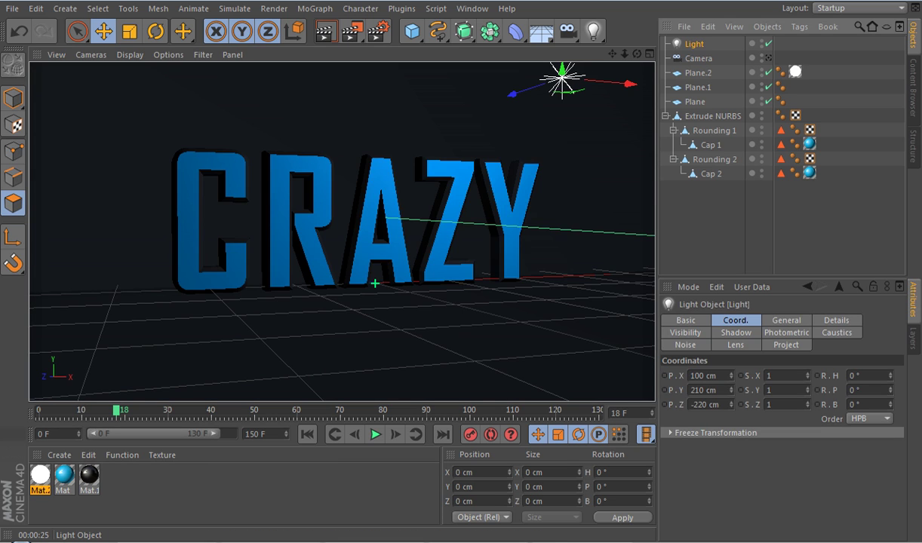
key("Delete")
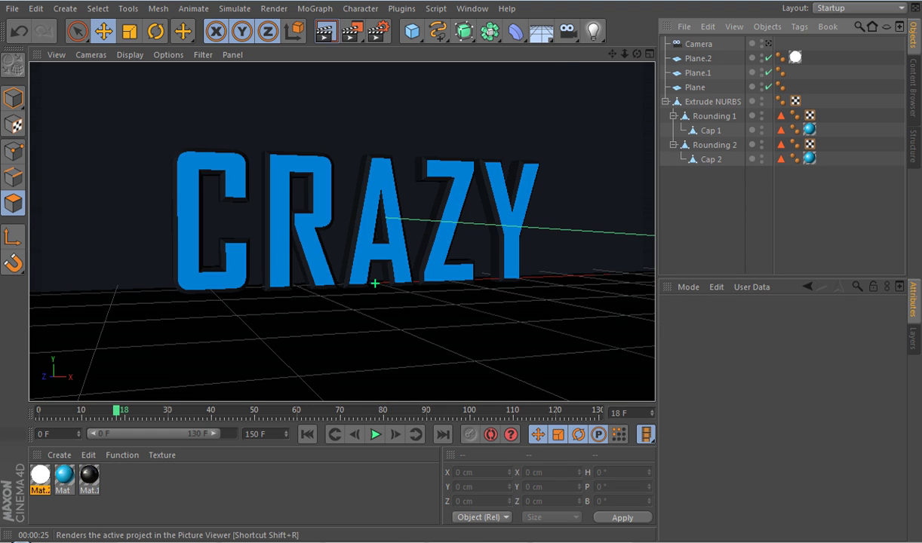
left_click(325, 31)
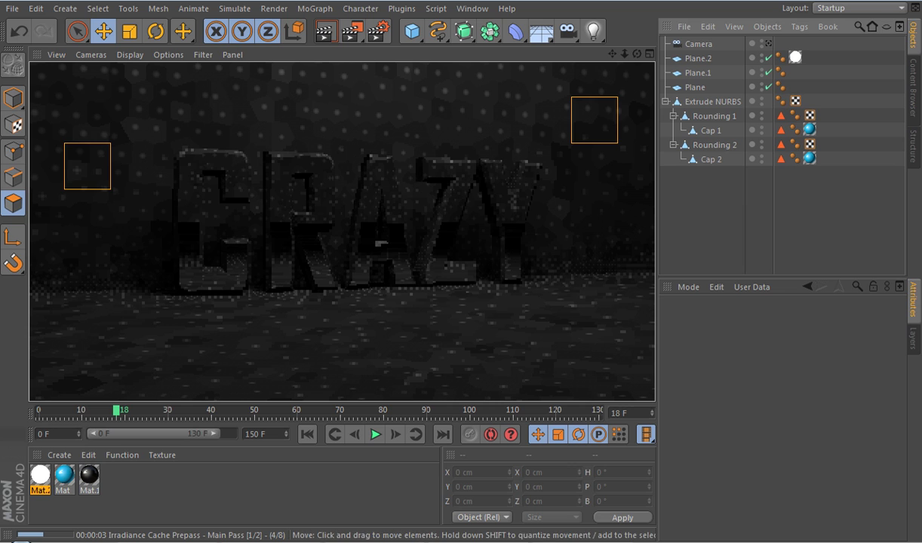
Return to frame 0 with the view looking through the Camera object and render a preview of it
left_click_drag(117, 410, 38, 410)
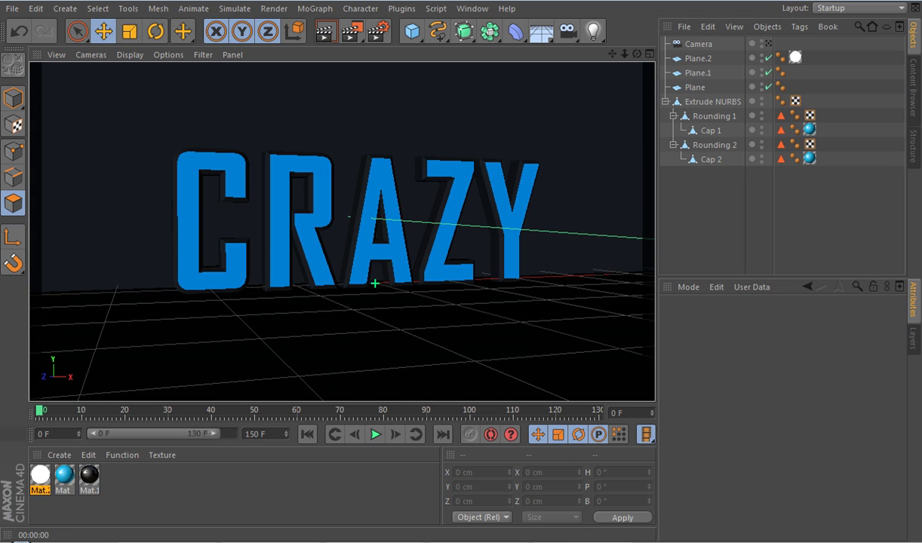
left_click(768, 44)
left_click(768, 44)
left_click(769, 44)
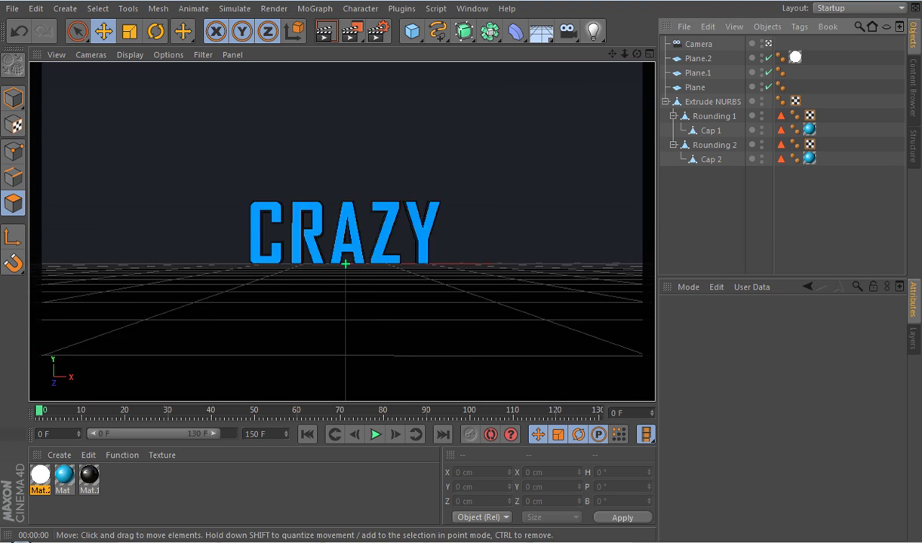
left_click(768, 44)
left_click(325, 31)
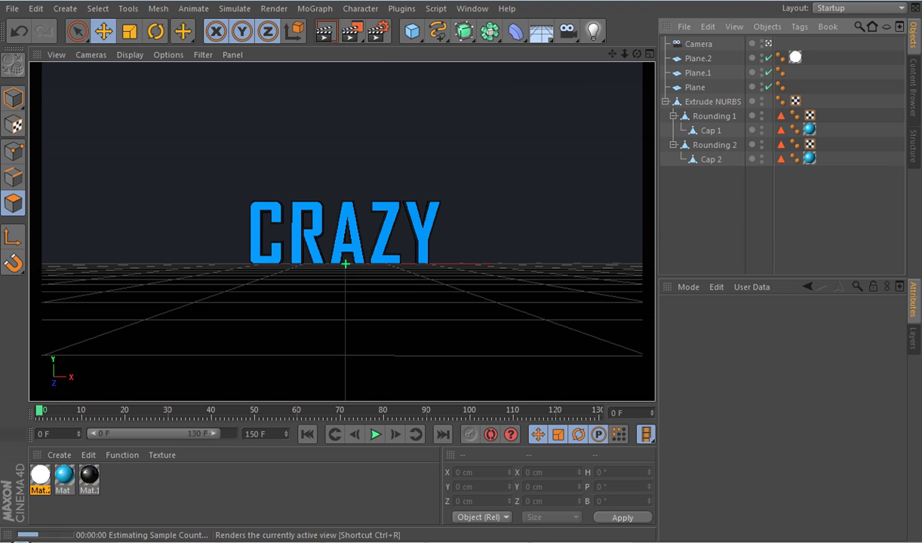